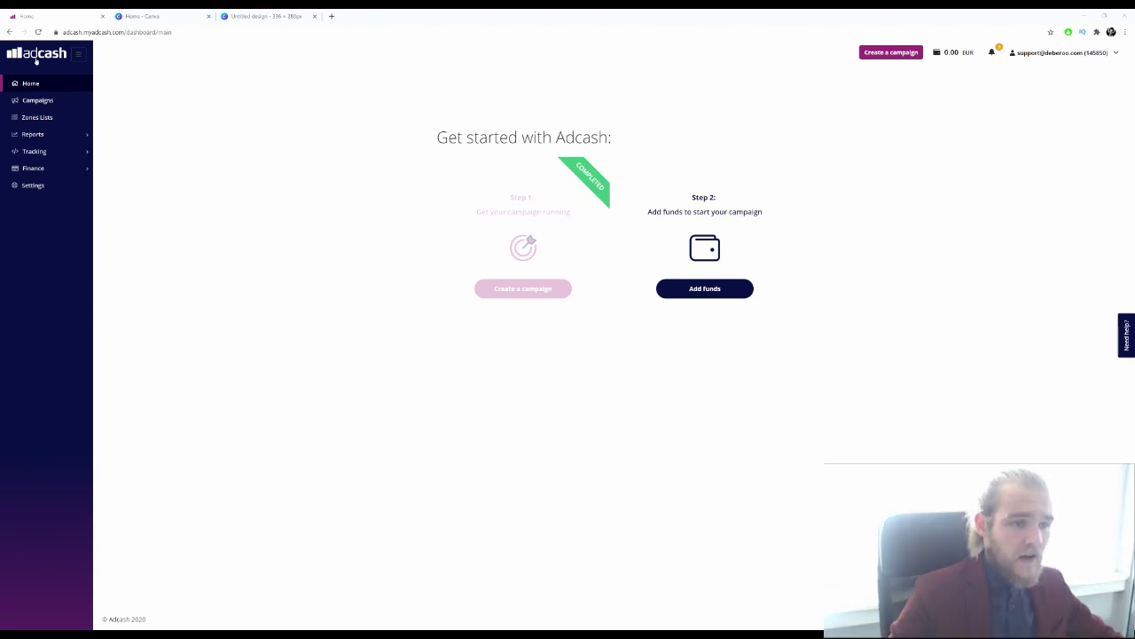
- Start creating a new Advanced campaign from the campaigns list
left_click(77, 96)
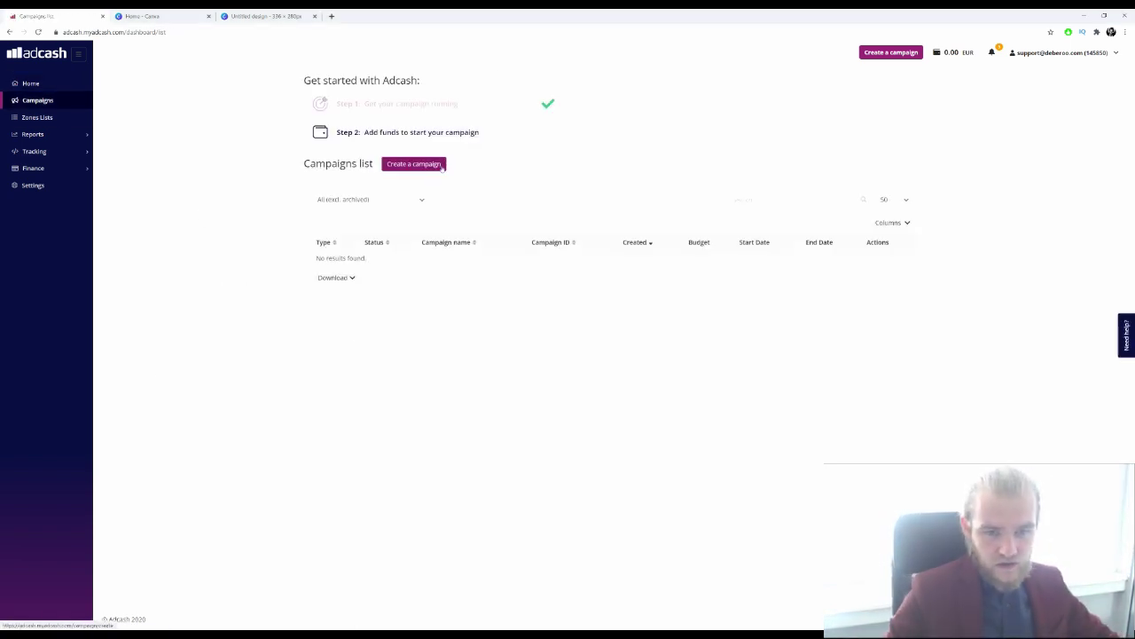
left_click(440, 167)
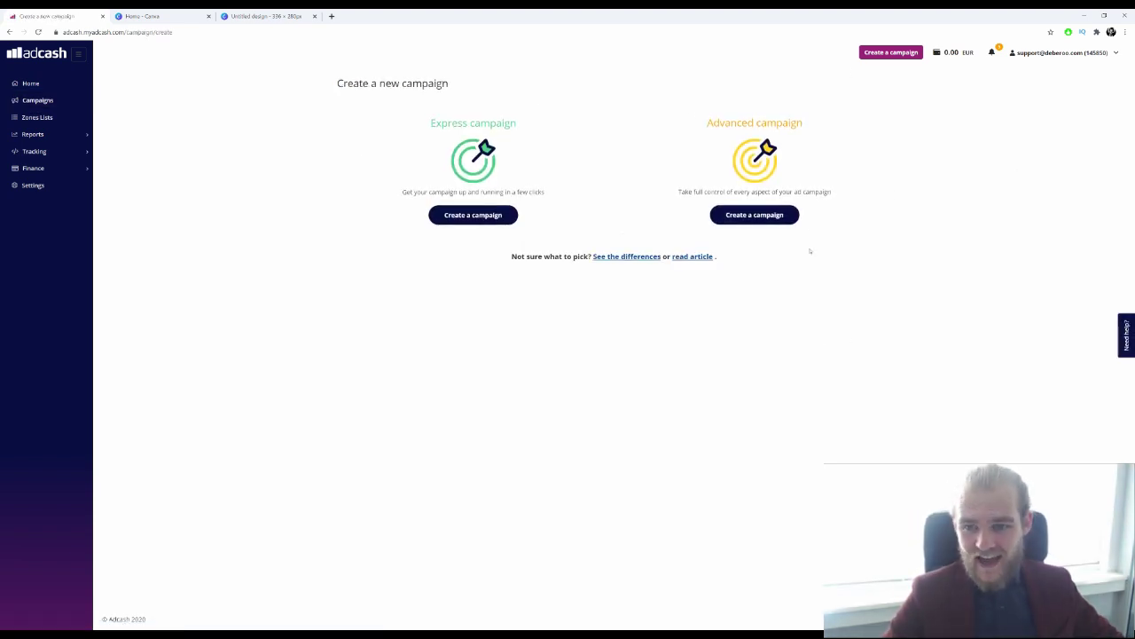
left_click(779, 214)
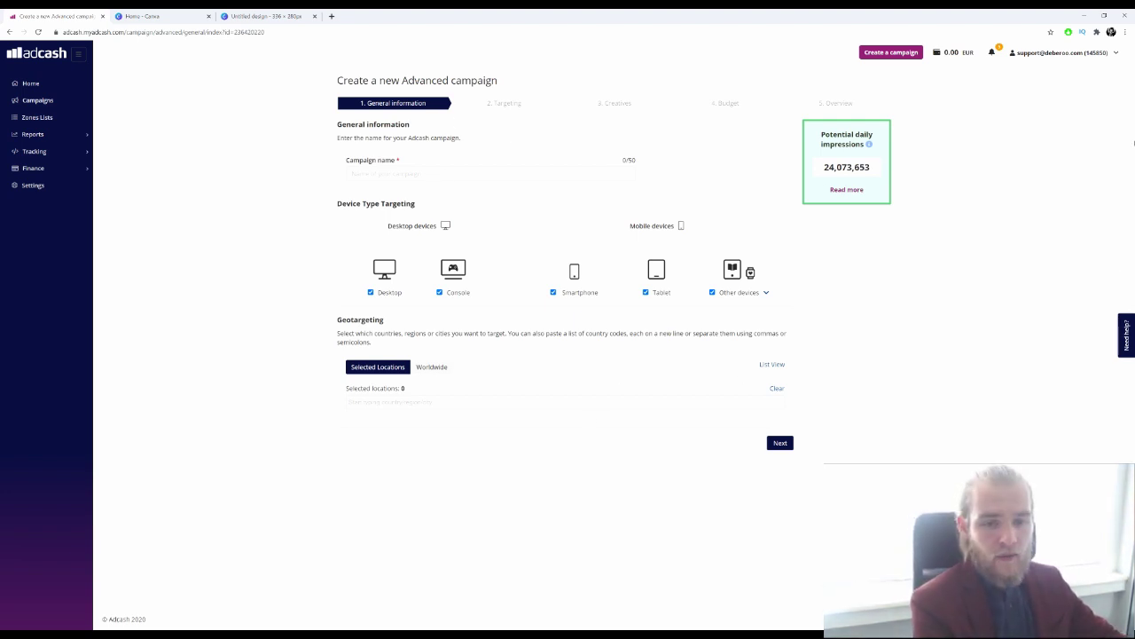
- Name the campaign "Name of your offer"
type("me of")
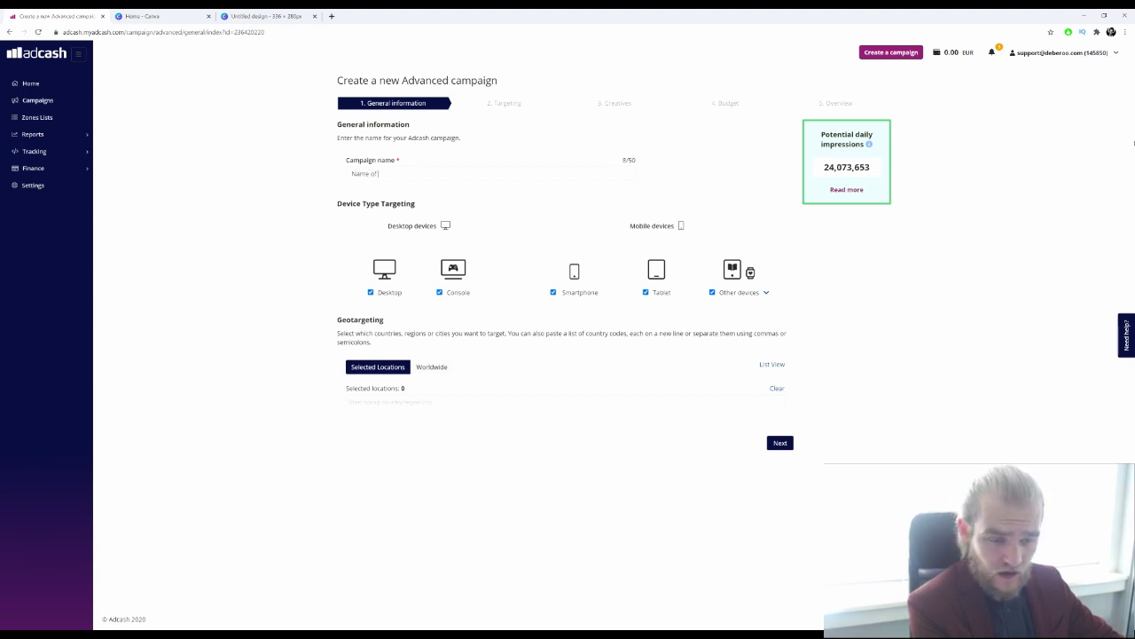
type(" your offere")
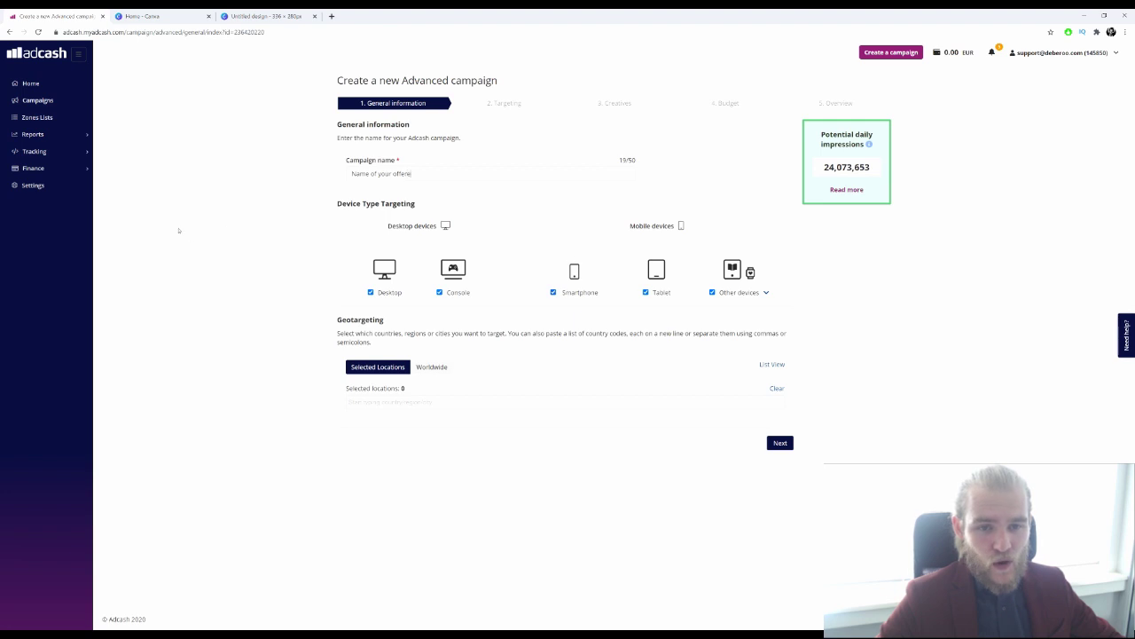
key("BackSpace")
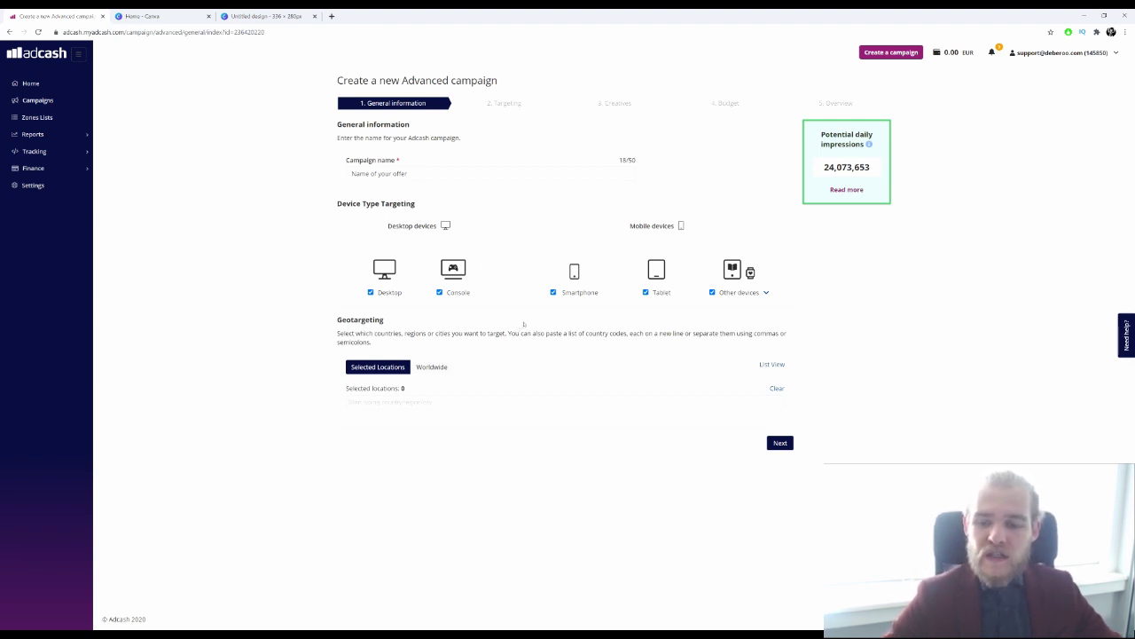
- Exclude smartphones, tablets and other mobile devices from the device type targeting, keeping desktop and console
left_click(554, 293)
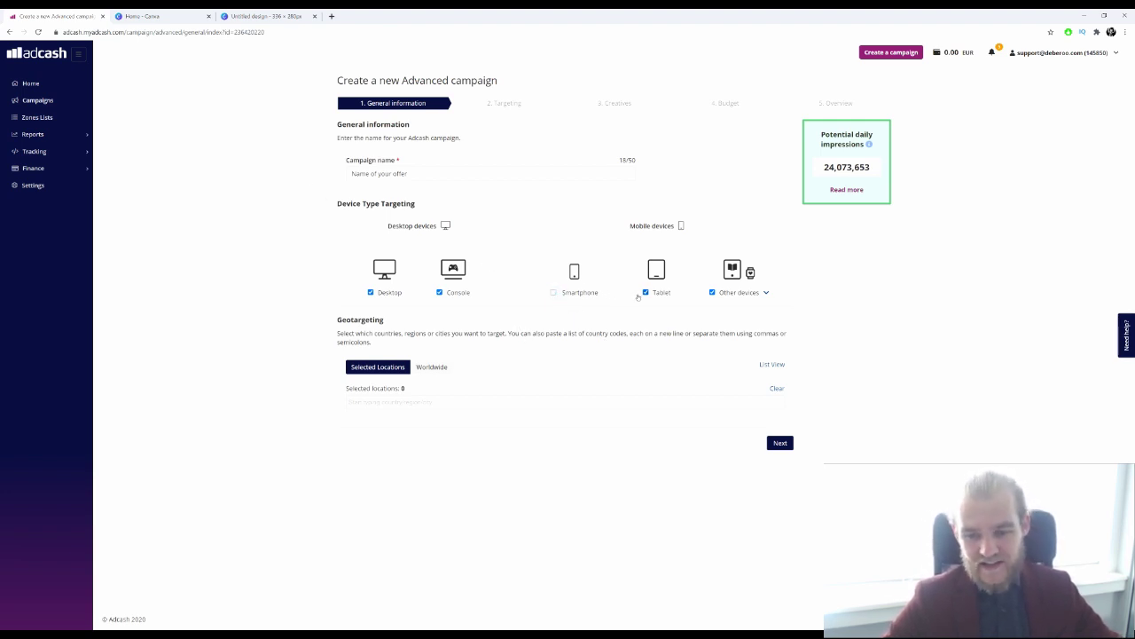
left_click(646, 293)
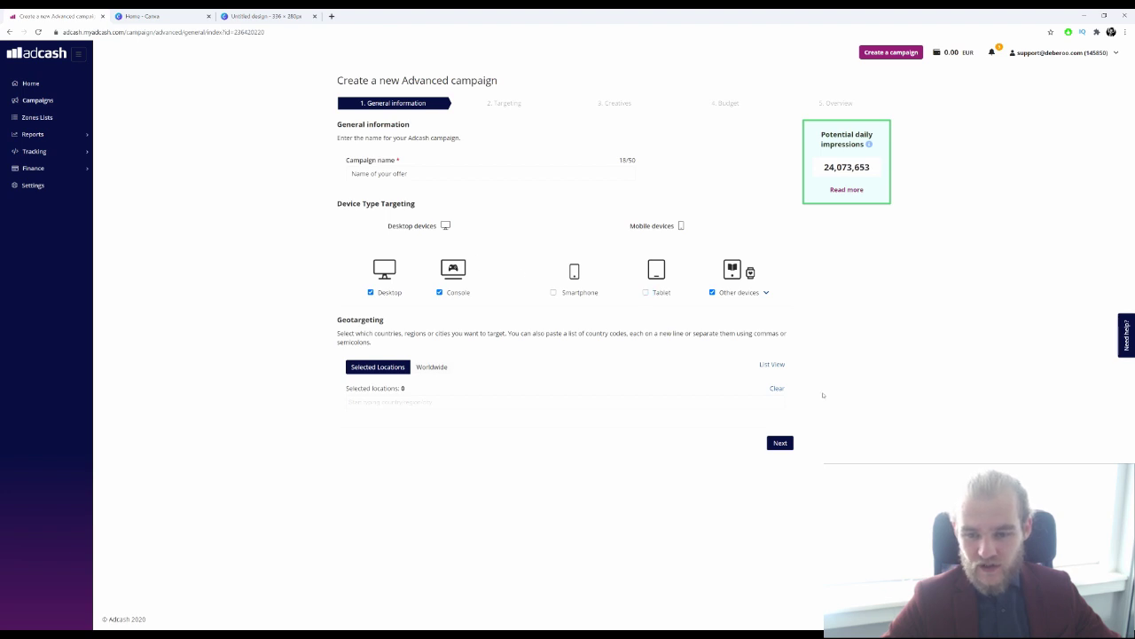
left_click(713, 293)
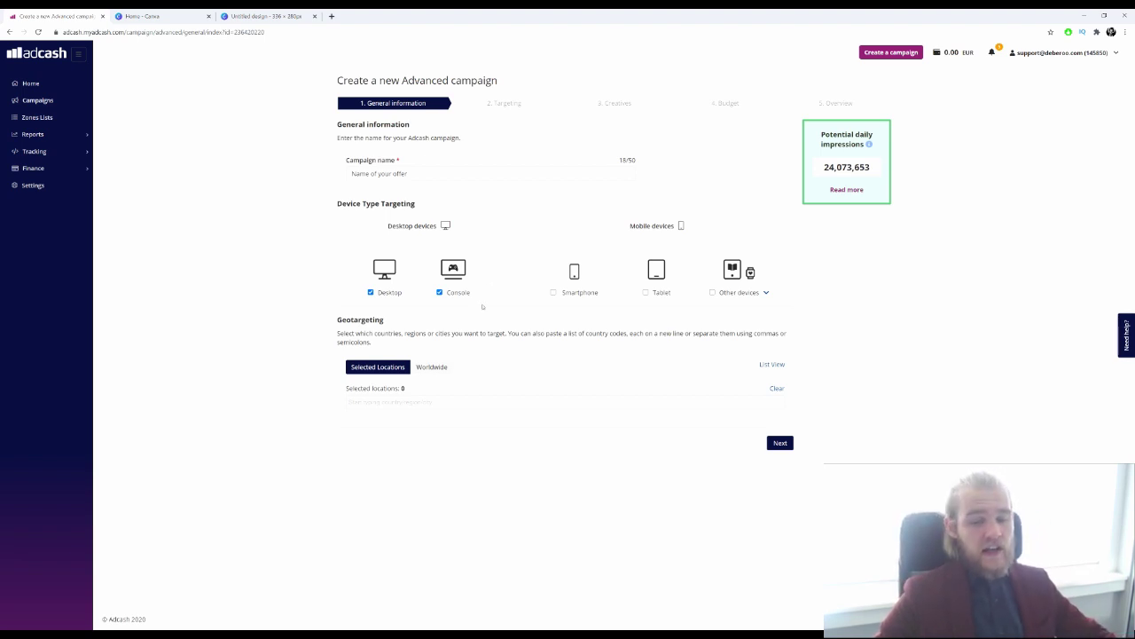
- Add the country Mexico (MX) to the campaign's geotargeting locations
left_click(475, 398)
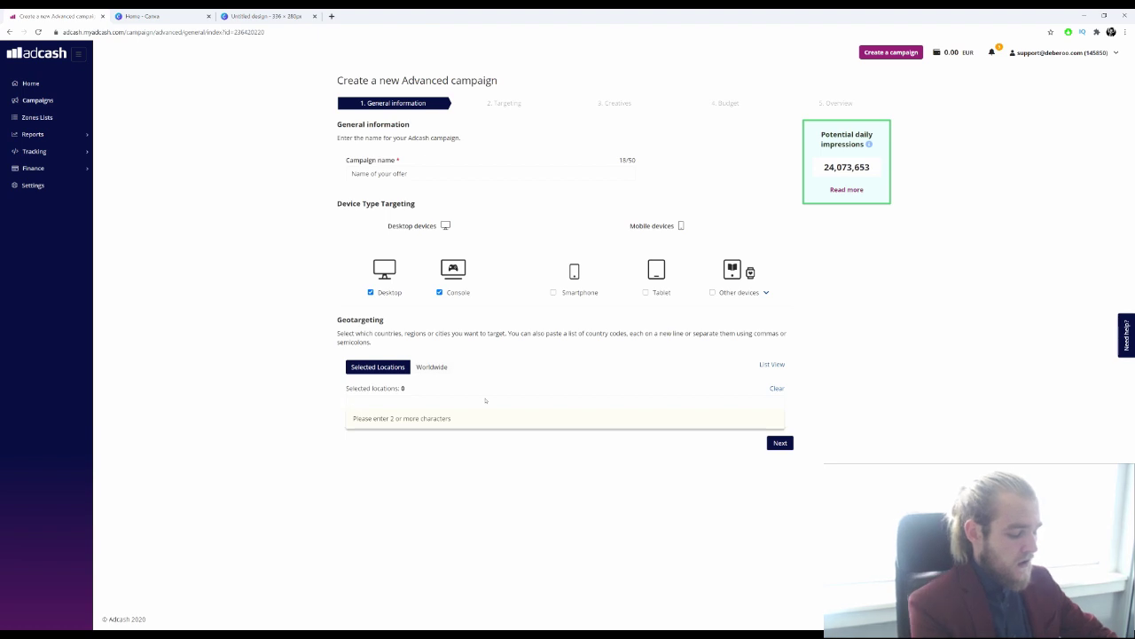
type("M")
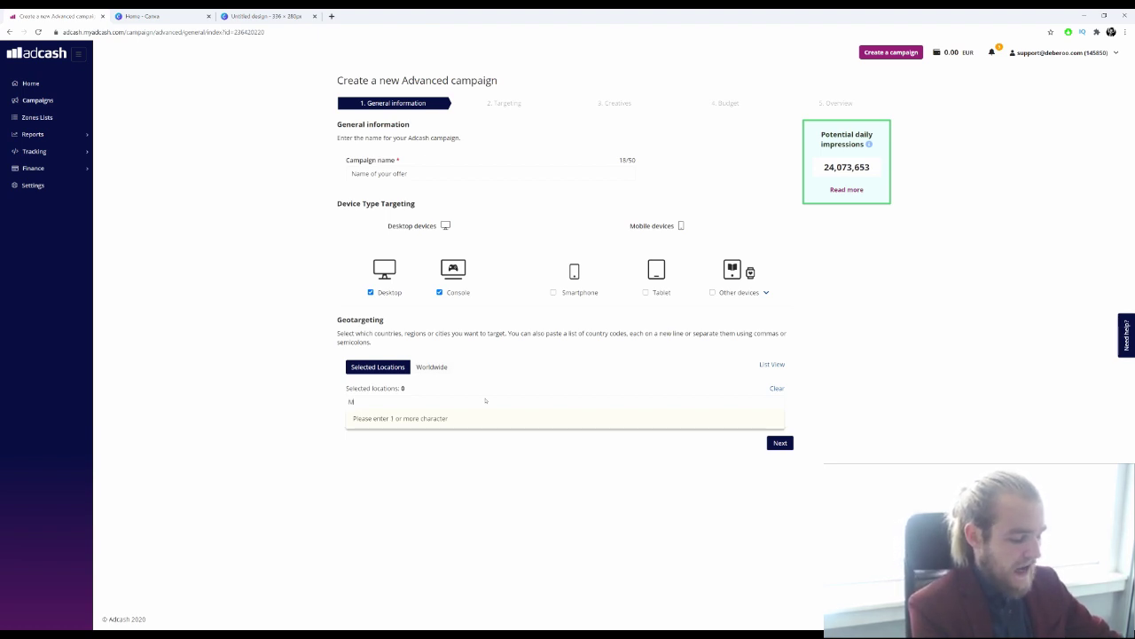
type("exi")
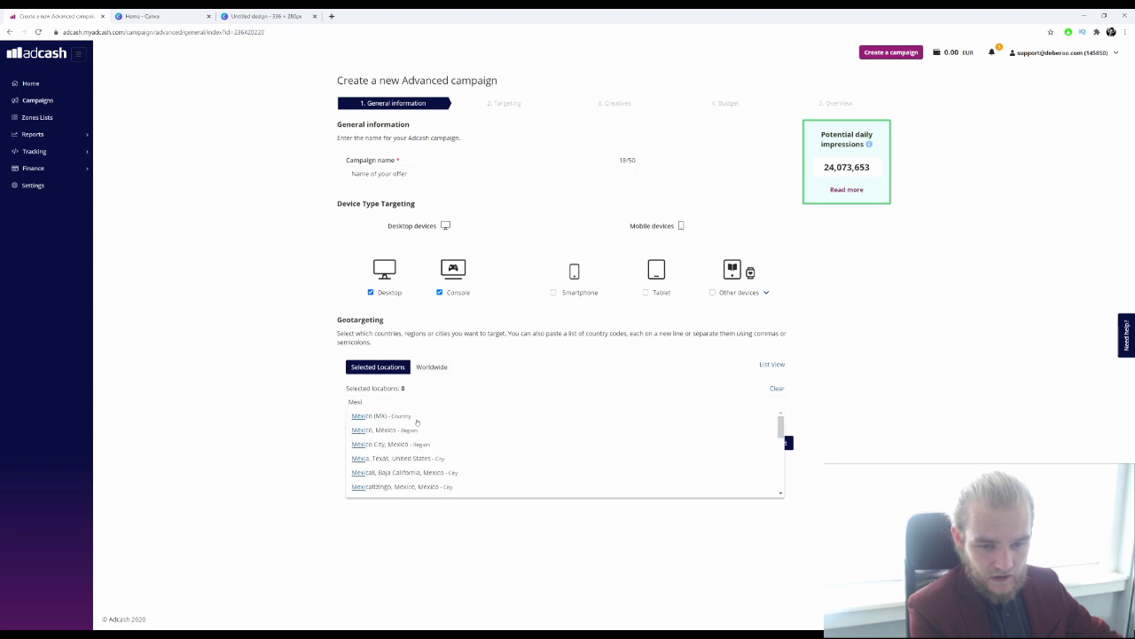
left_click(416, 418)
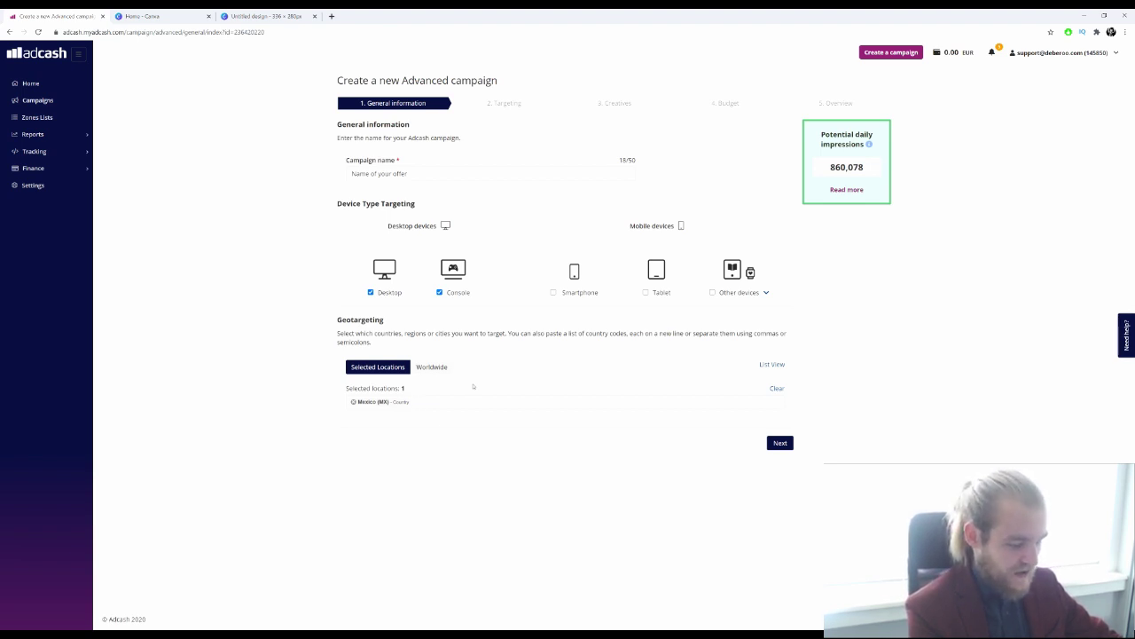
type("Argetina")
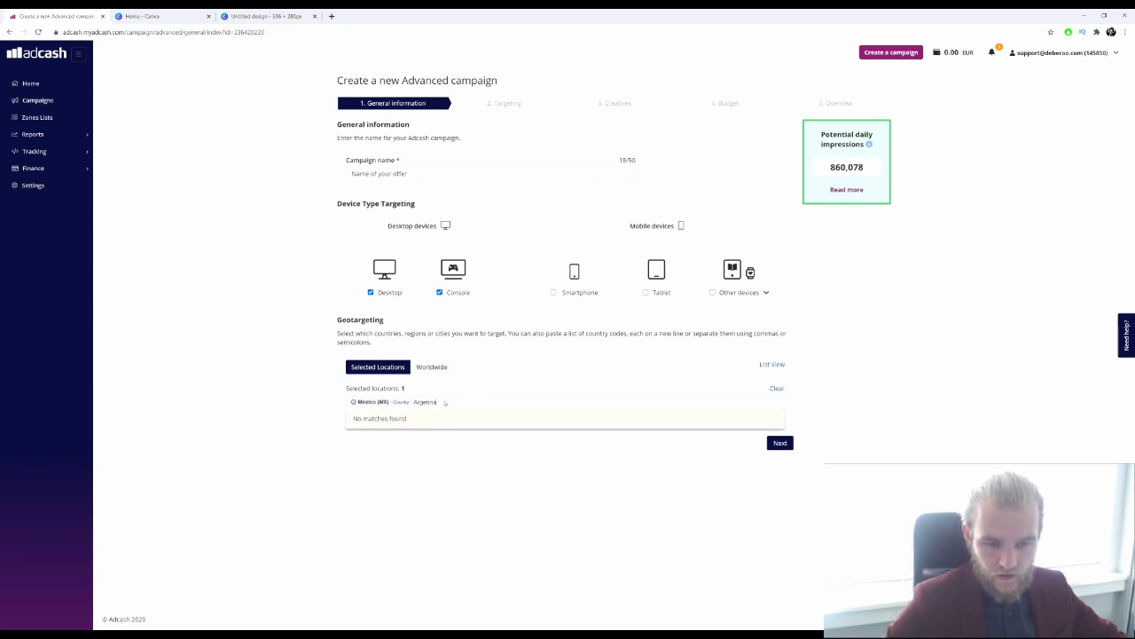
key("BackSpace")
key("BackSpace")
key("BackSpace")
key("BackSpace")
key("BackSpace")
key("BackSpace")
key("BackSpace")
key("BackSpace")
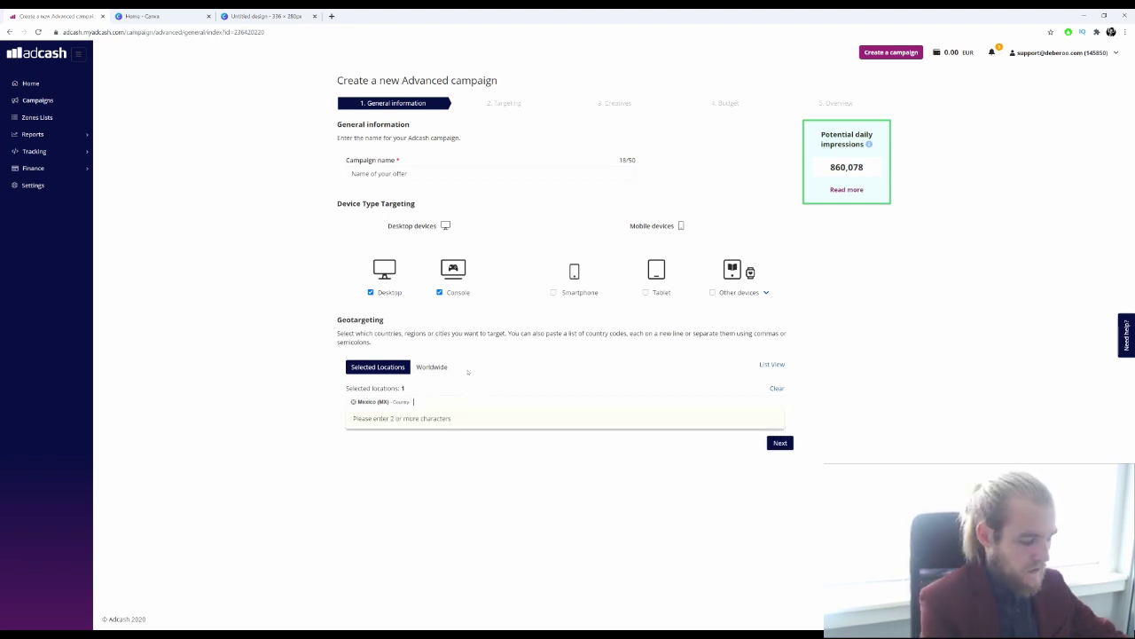
- Add the country Argentina (AR) to the geotargeting locations and continue to the Targeting stage
type("arg")
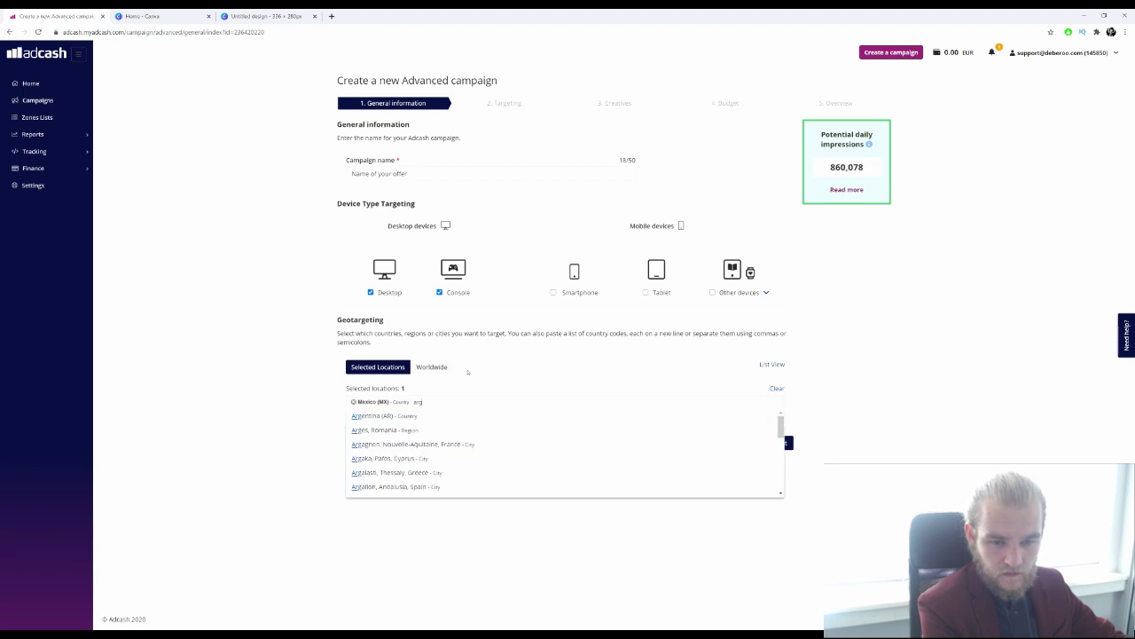
left_click(422, 416)
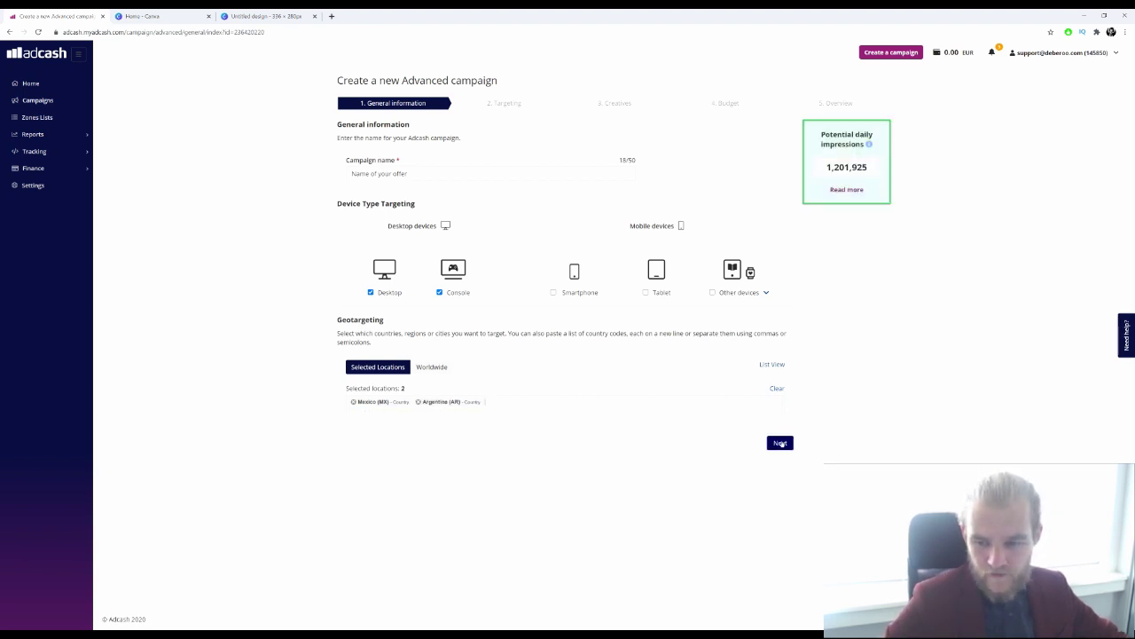
left_click(781, 444)
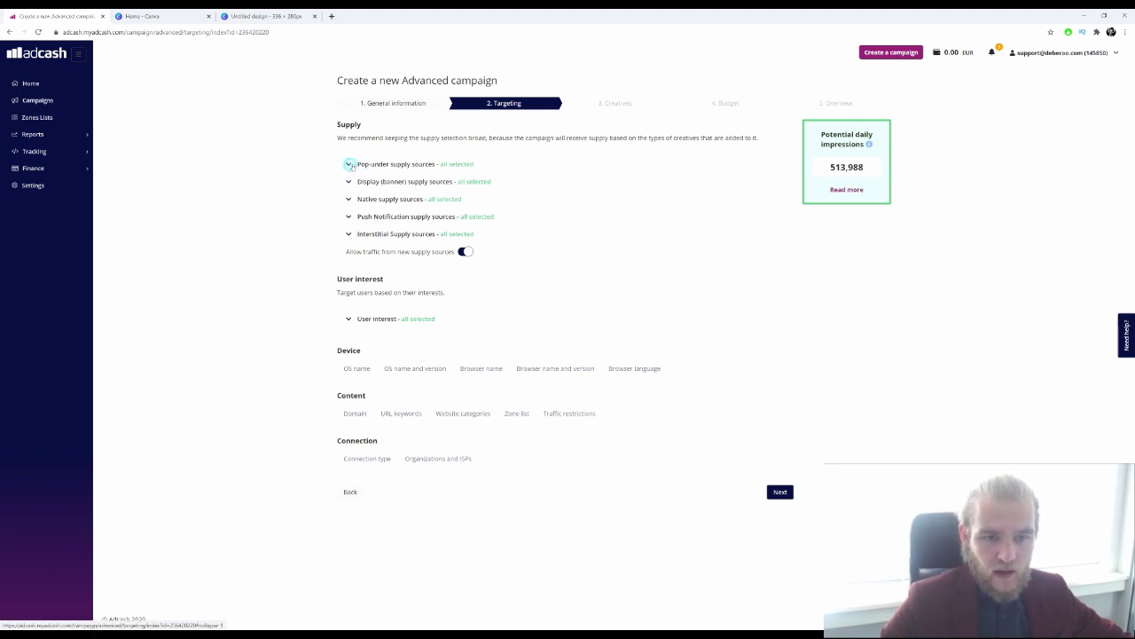
- Deselect all pop-under supply sources and all display (banner) supply sources
left_click(350, 165)
left_click(370, 188)
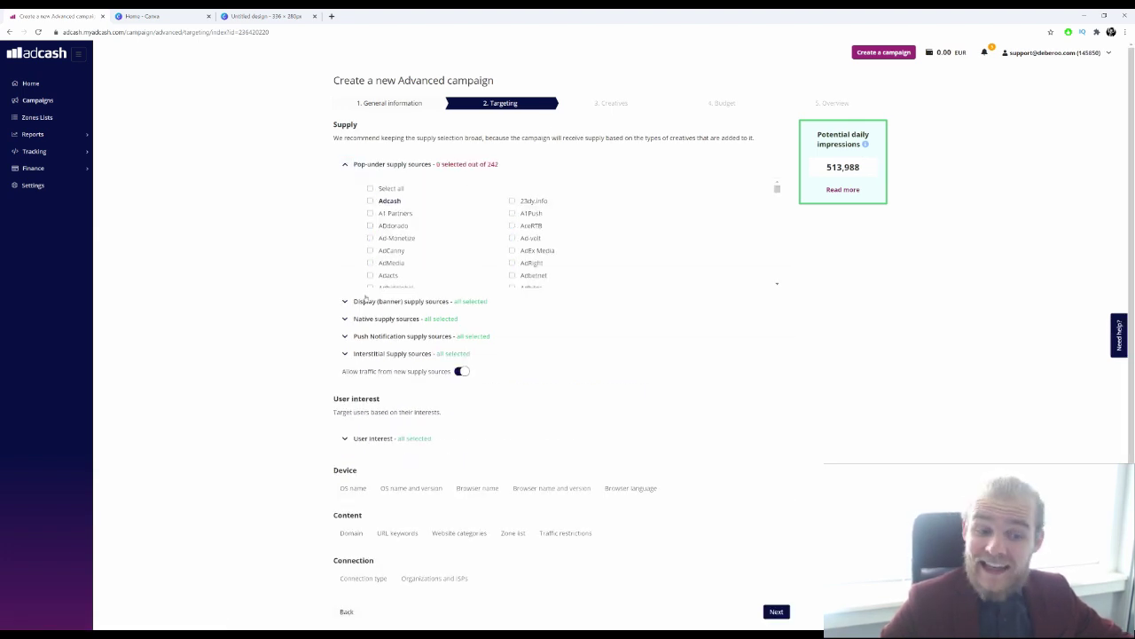
left_click(345, 301)
left_click(370, 206)
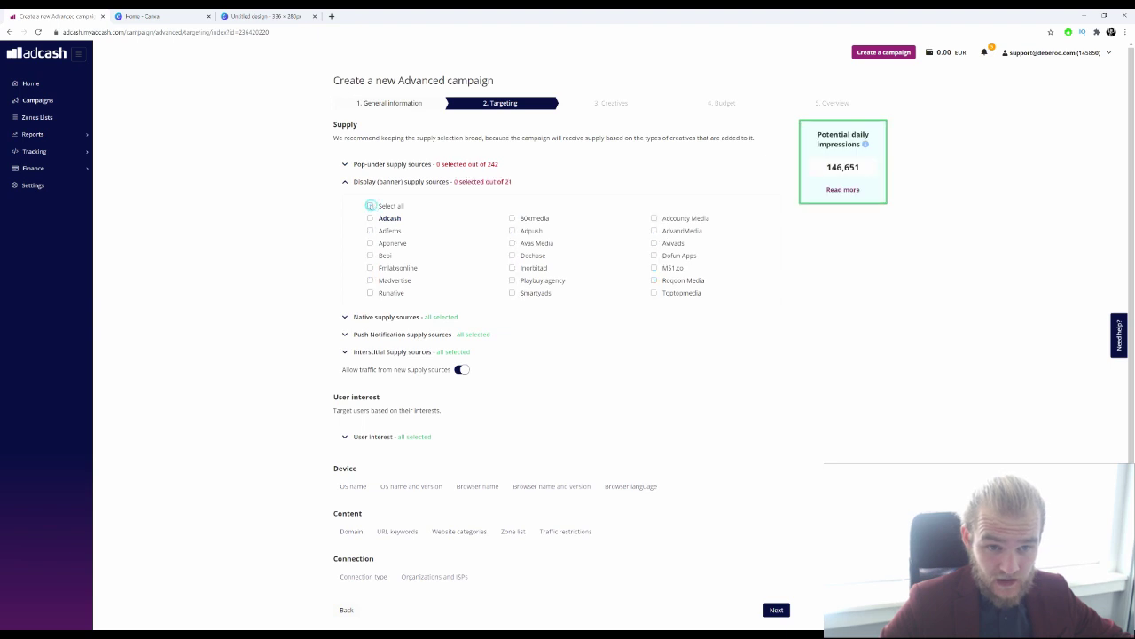
- Deselect all push notification supply sources and all interstitial supply sources
left_click(346, 334)
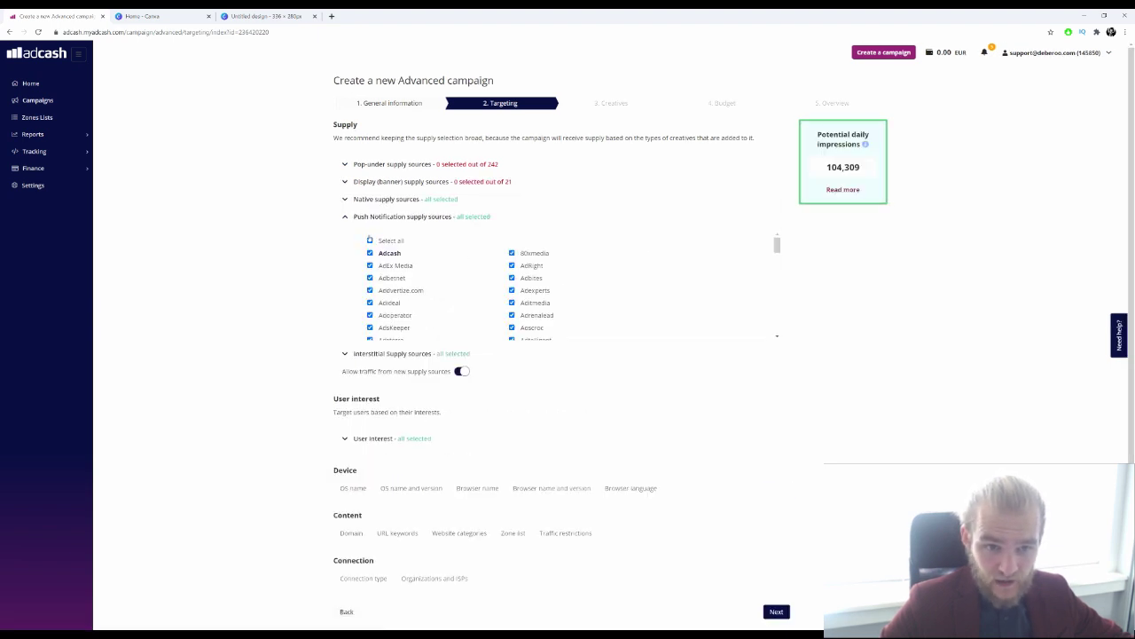
left_click(369, 241)
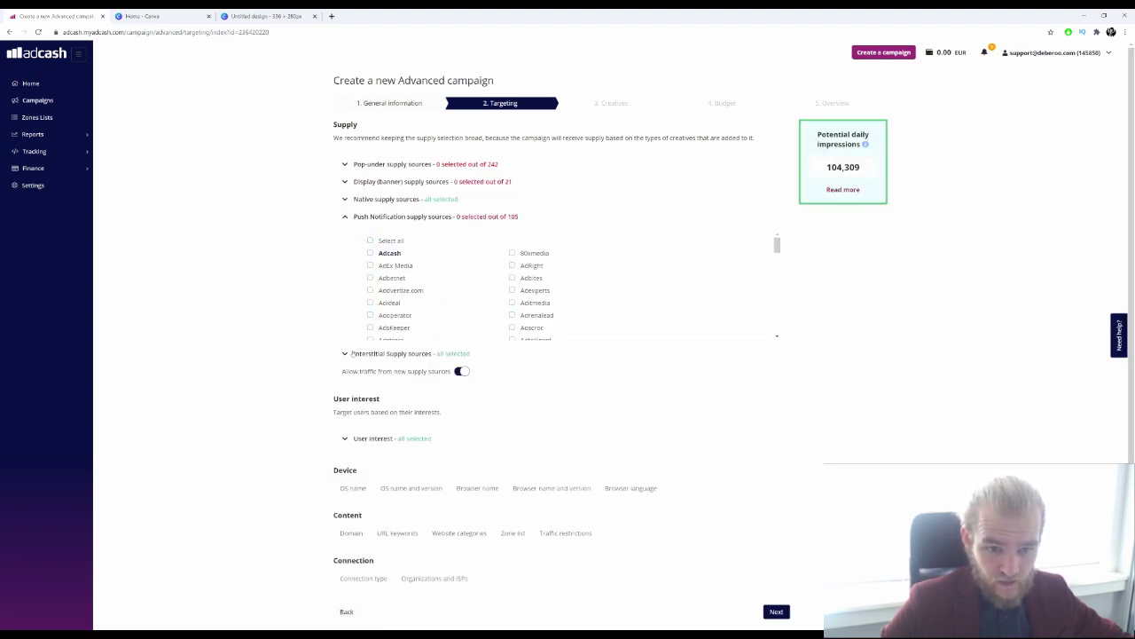
left_click(349, 353)
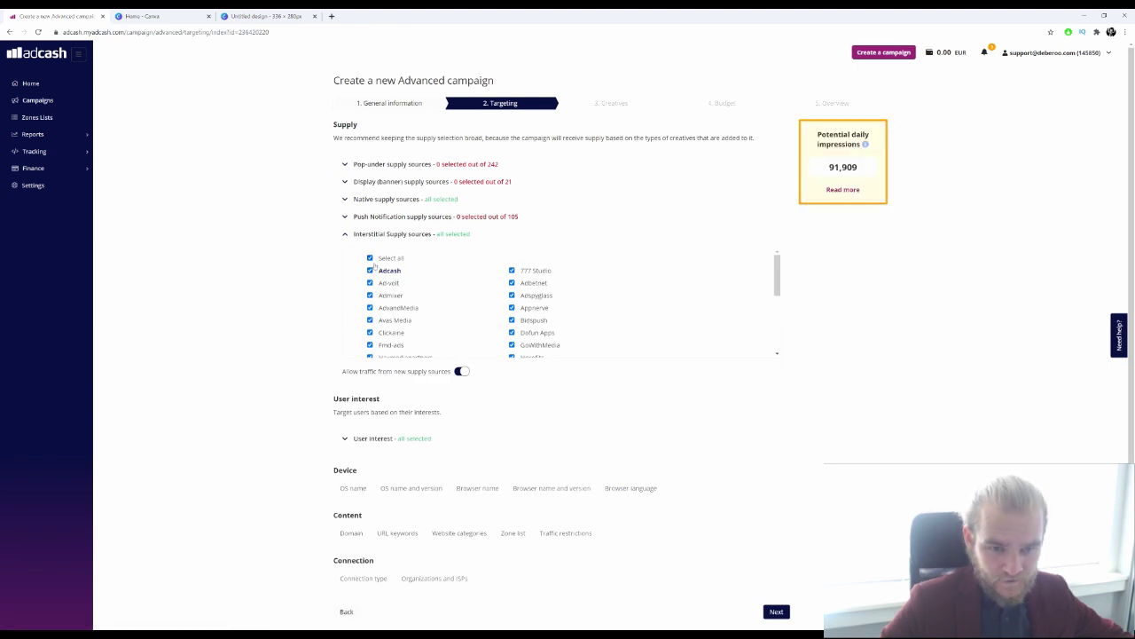
left_click(370, 257)
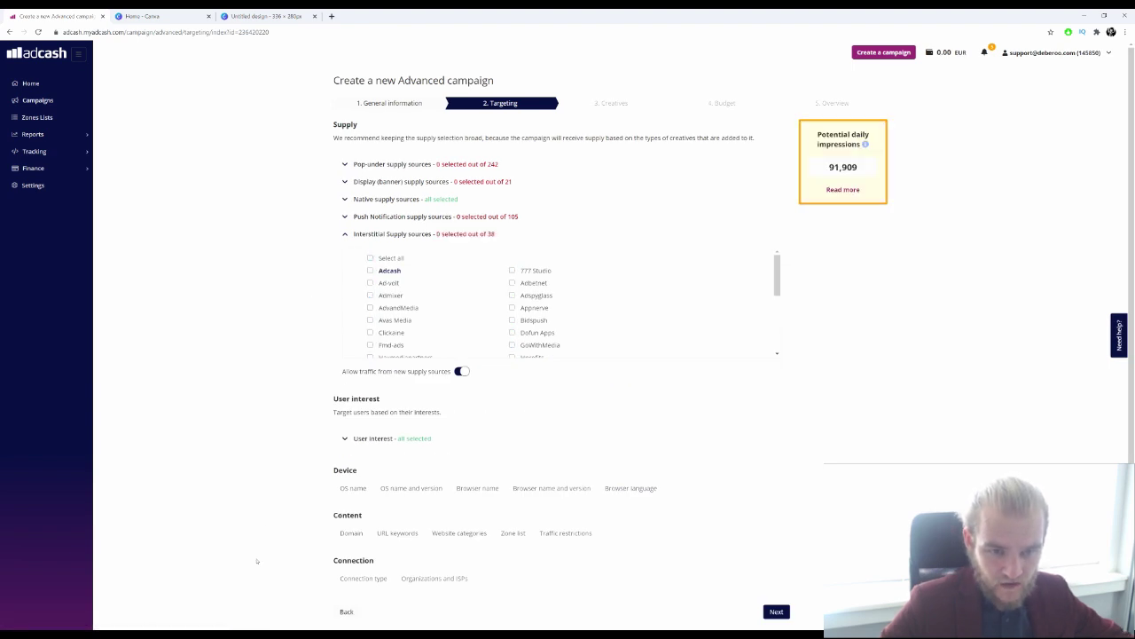
- Review the native supply sources, collapse them again, and expand the list of user interest categories
left_click(345, 198)
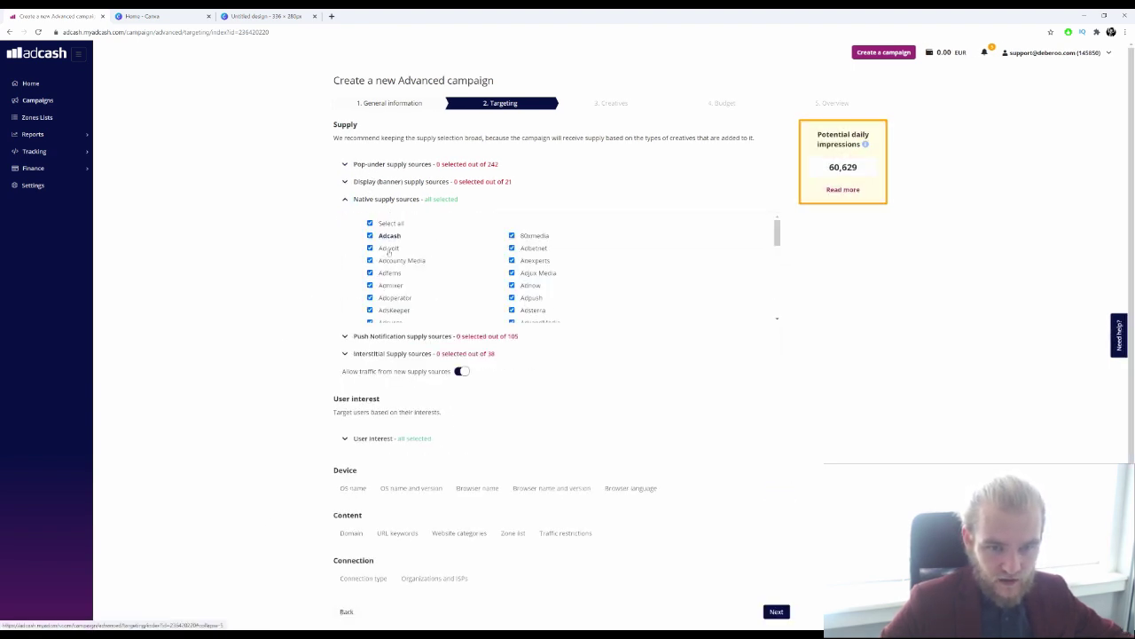
scroll(346, 280, "down", 1)
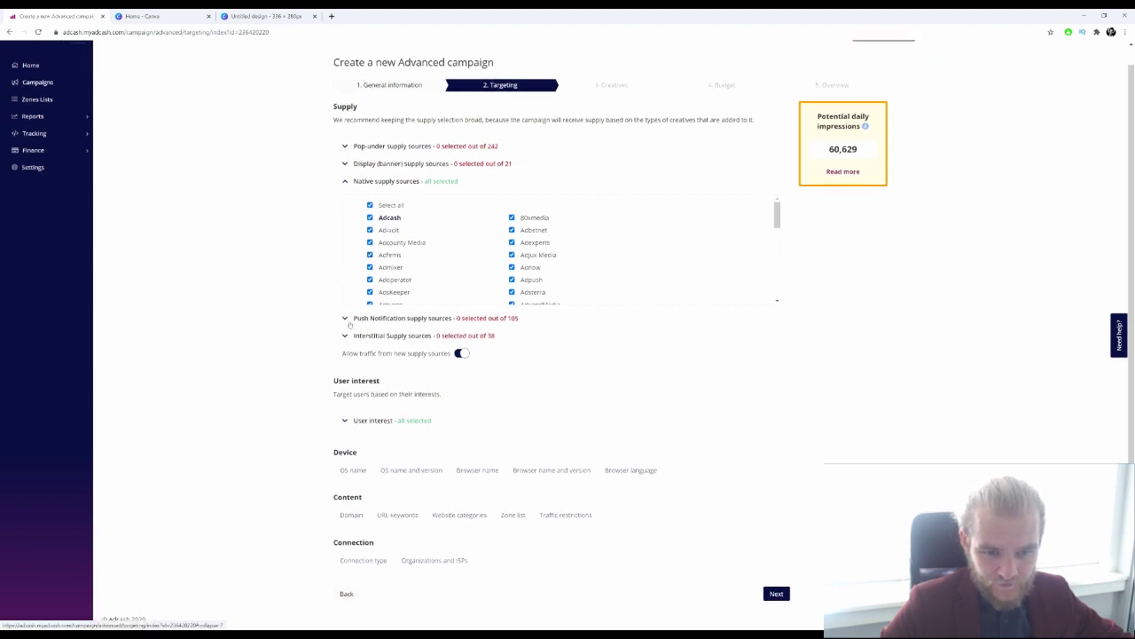
left_click(346, 420)
scroll(421, 281, "down", 3)
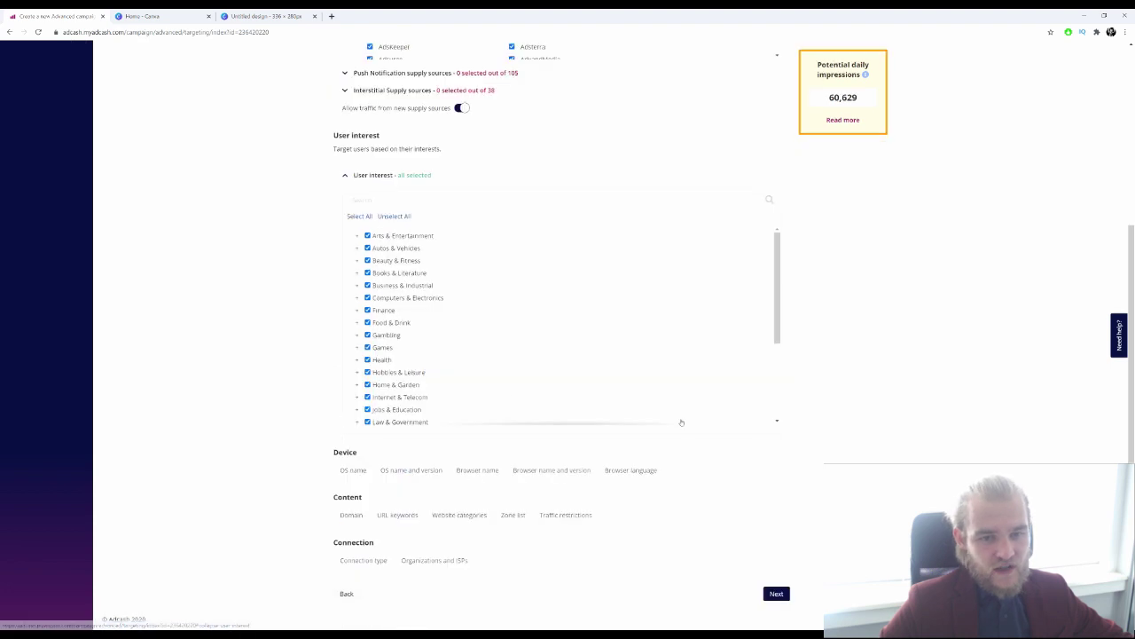
scroll(421, 281, "up", 3)
left_click(346, 199)
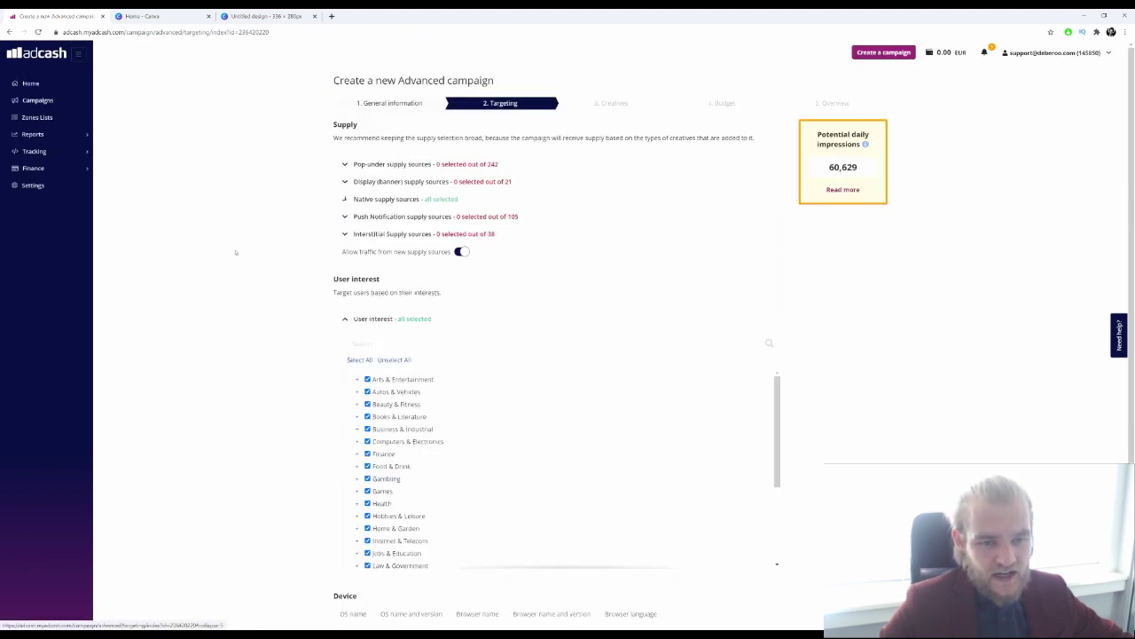
- Unselect all user interests, select the Beauty & Fitness category and expand its subcategories
scroll(255, 275, "down", 3)
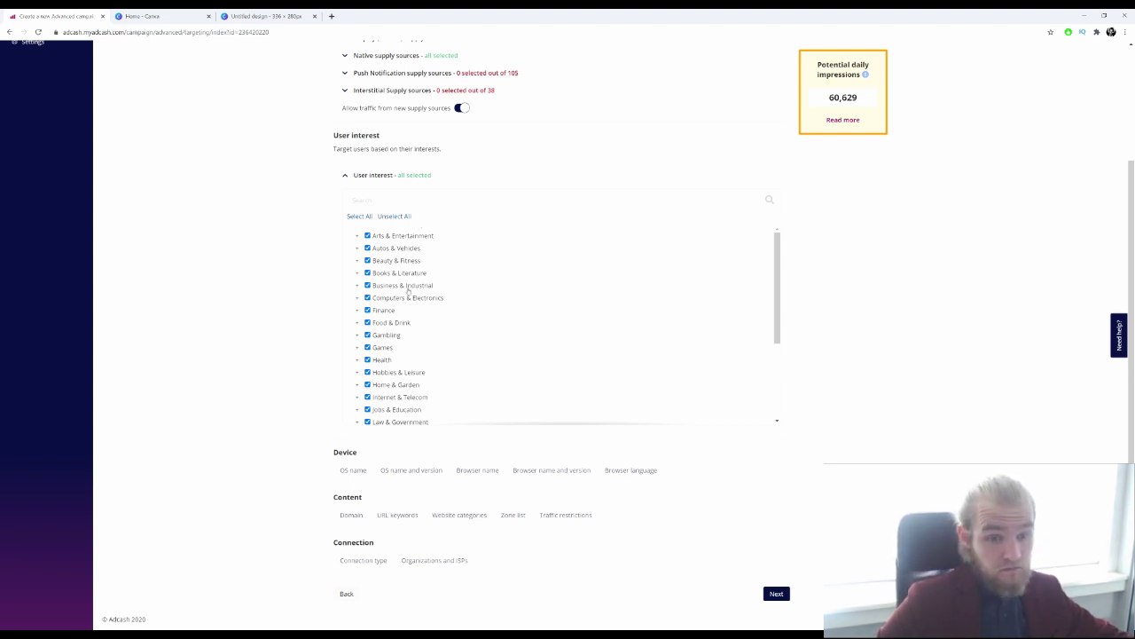
left_click(390, 217)
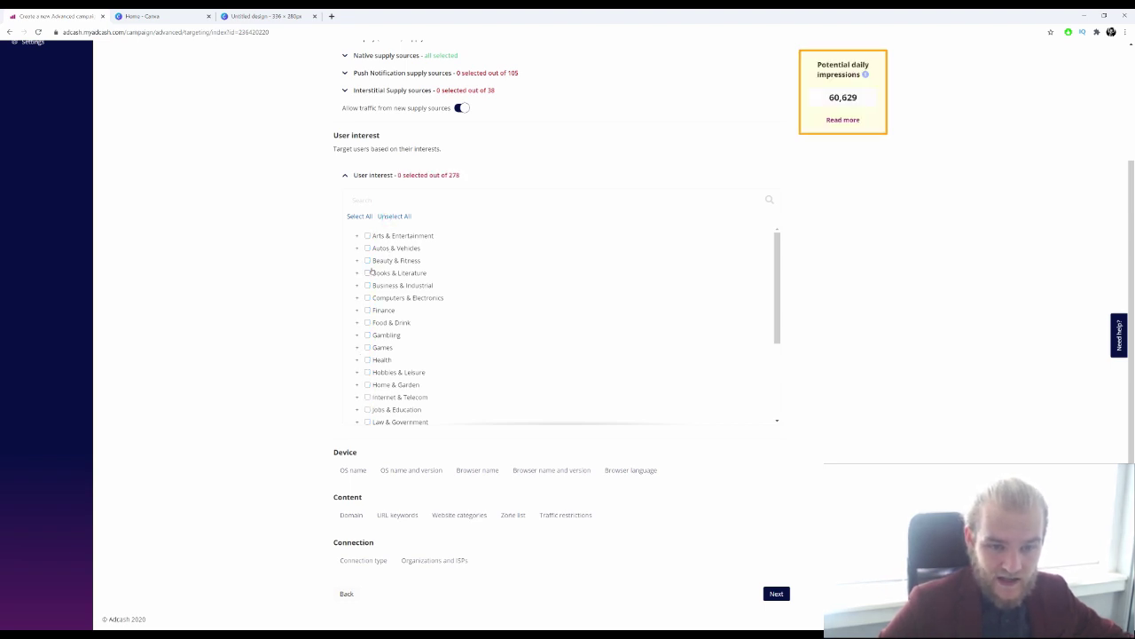
left_click(367, 261)
left_click(357, 260)
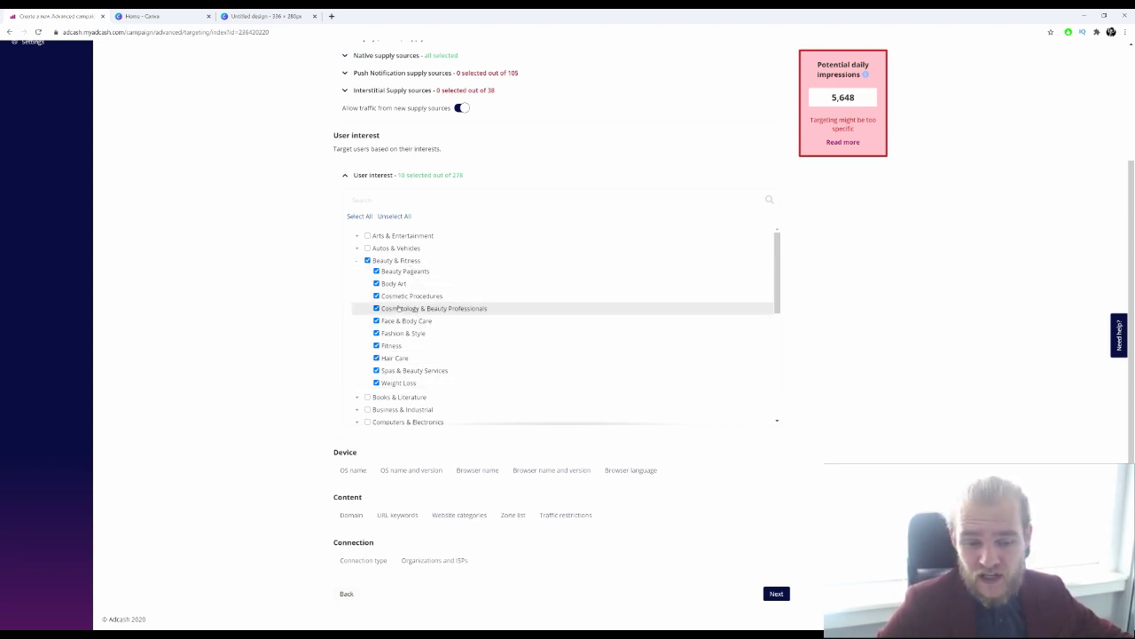
- Add the Food & Drink and Health categories to the selected user interests
scroll(396, 308, "down", 1)
scroll(431, 330, "down", 1)
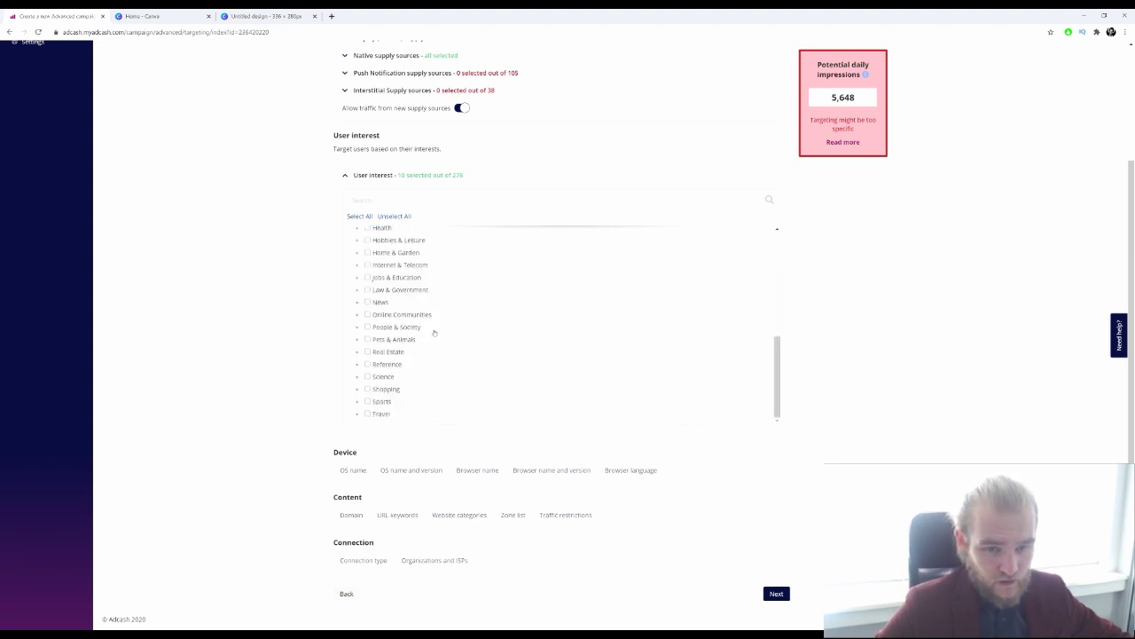
left_click(369, 280)
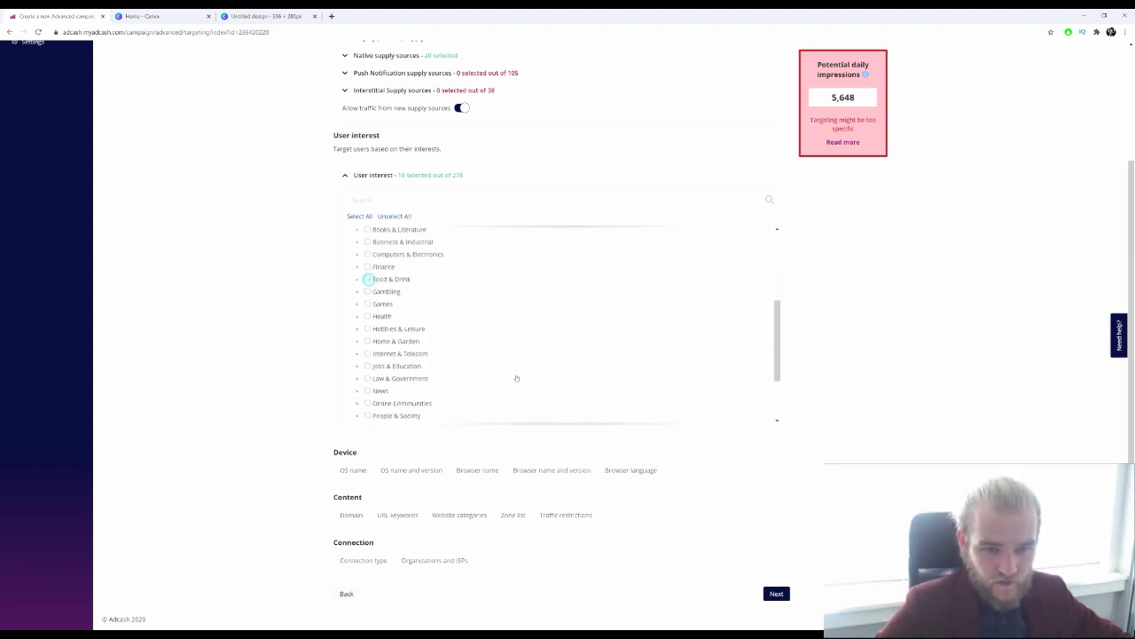
scroll(463, 342, "down", 1)
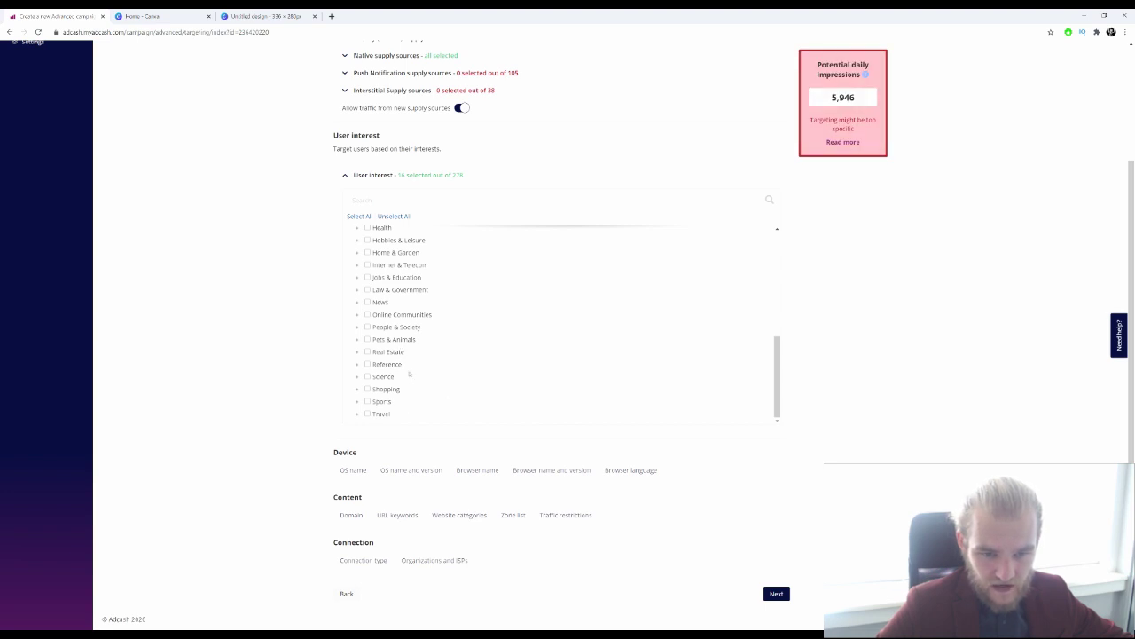
scroll(391, 373, "up", 1)
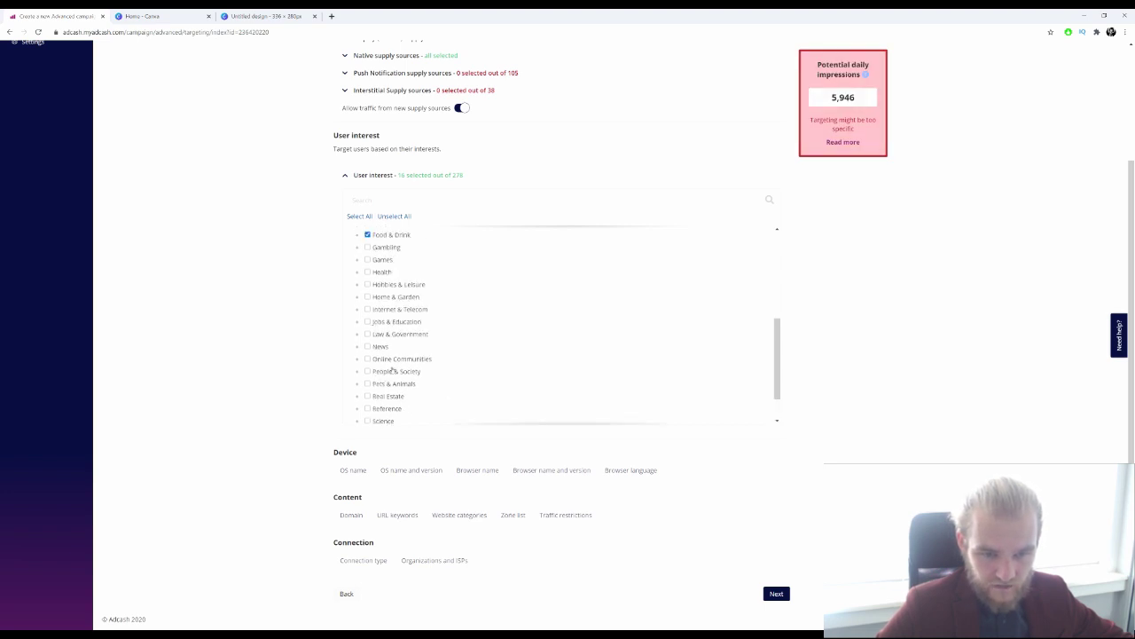
scroll(393, 335, "up", 1)
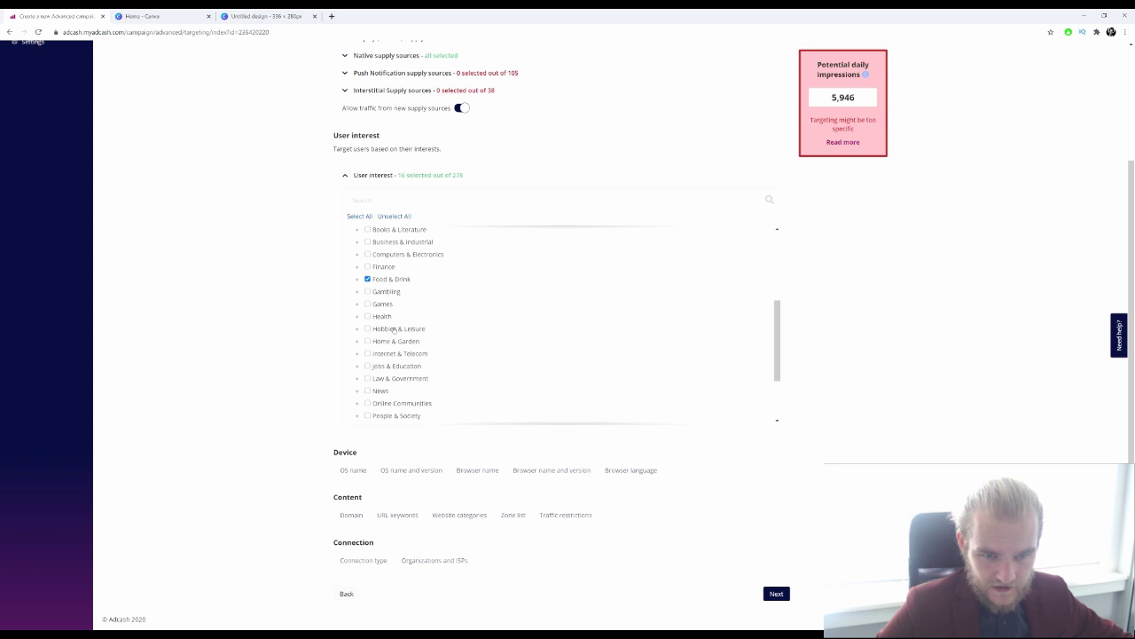
left_click(367, 315)
- Expand the Health interest category, review its subcategories, and collapse it again
left_click(357, 317)
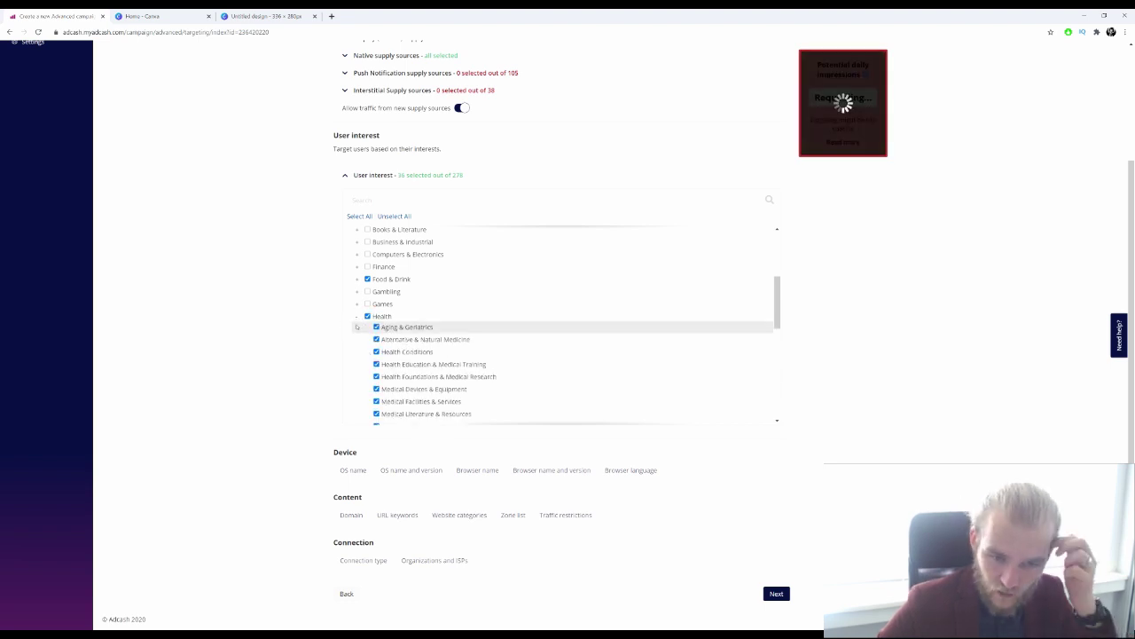
scroll(361, 321, "down", 1)
scroll(361, 321, "down", 2)
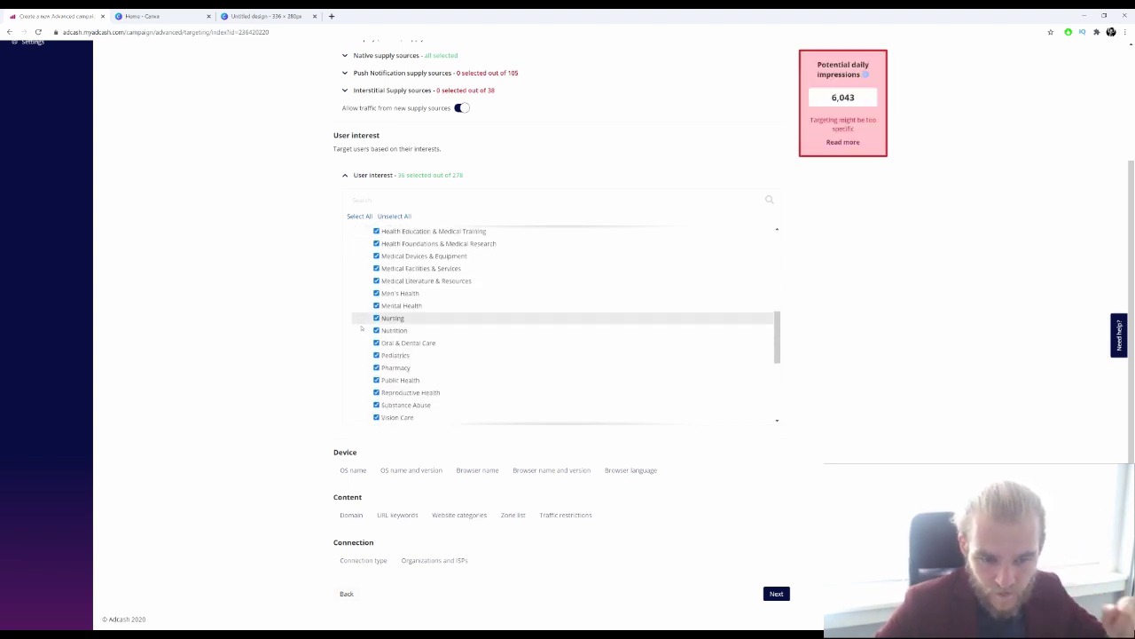
scroll(361, 330, "down", 1)
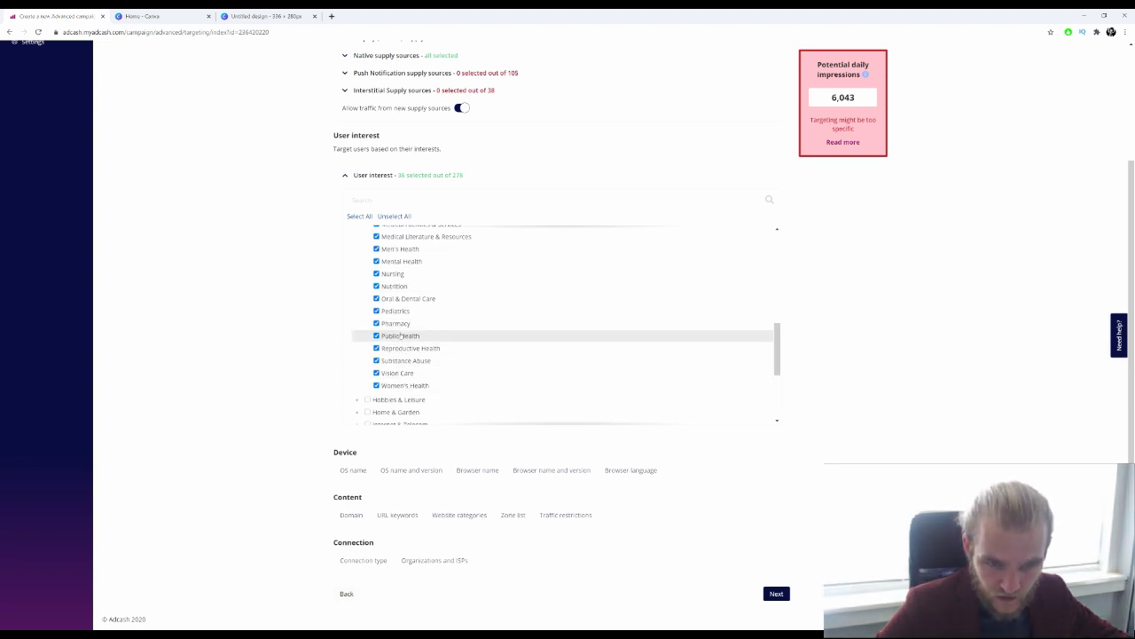
scroll(396, 322, "up", 1)
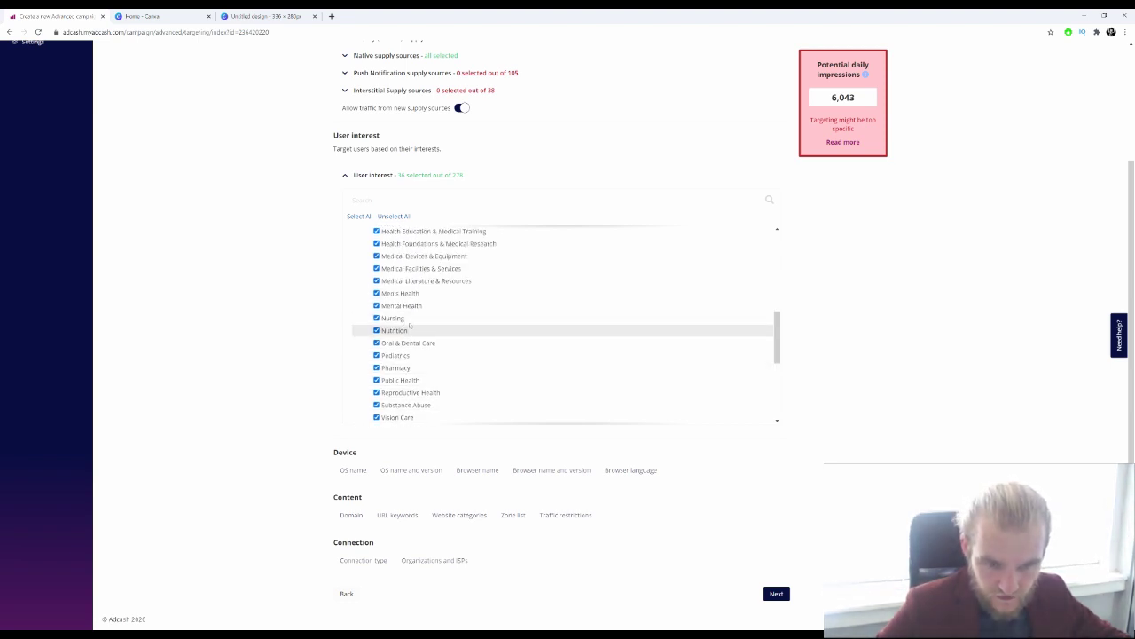
scroll(412, 317, "up", 1)
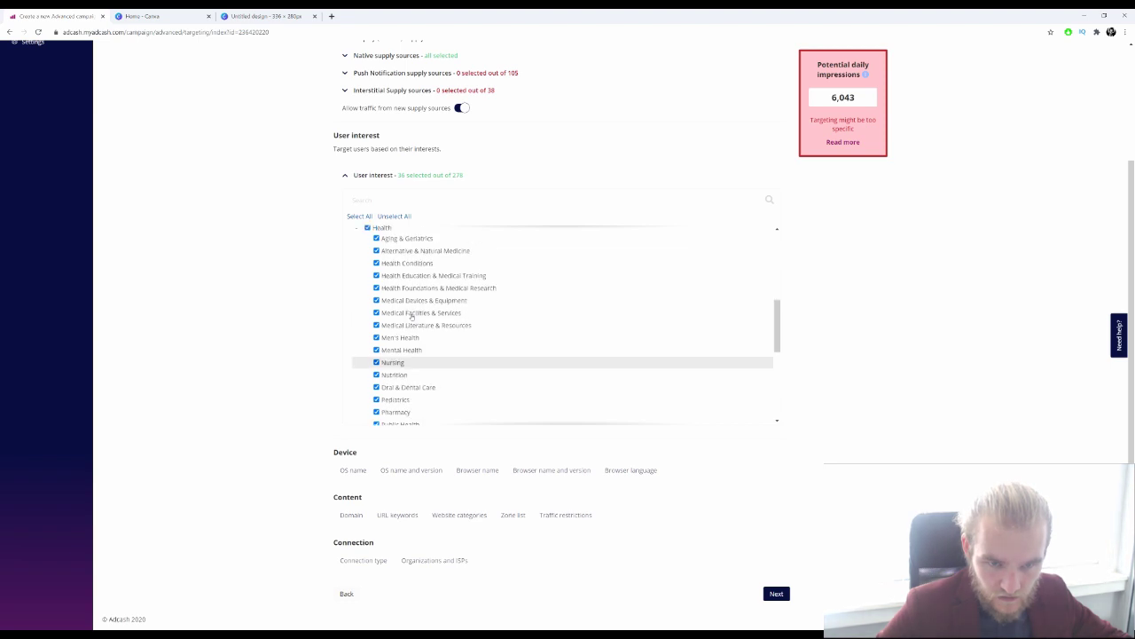
scroll(401, 315, "up", 1)
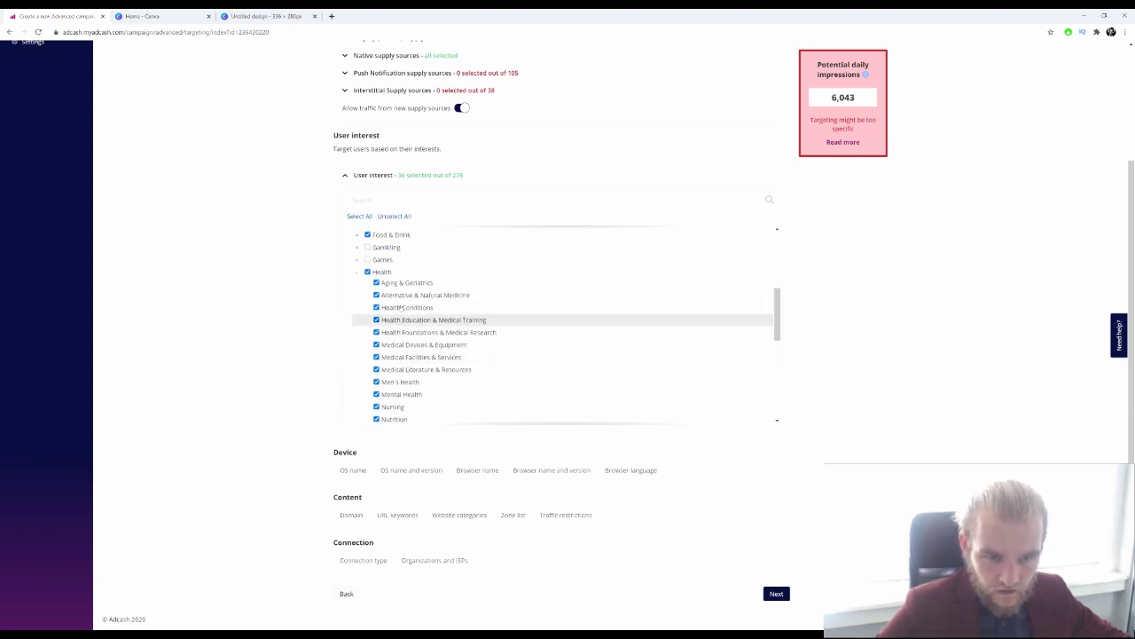
left_click(359, 275)
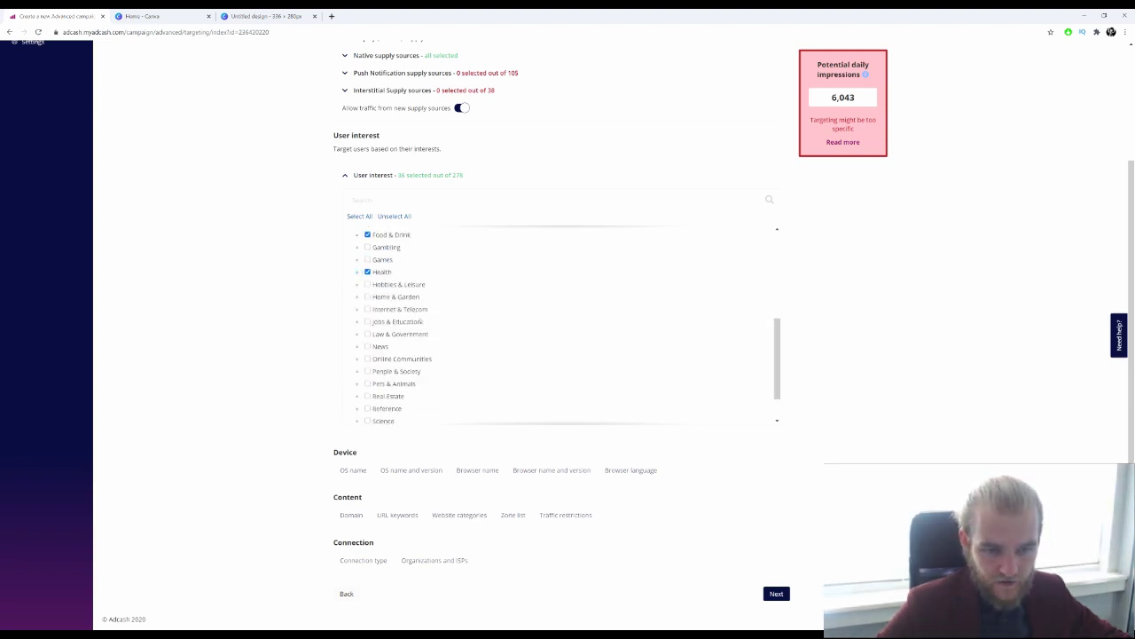
- Collapse the Beauty & Fitness subcategories and add the Science and Shopping categories to the selected user interests
scroll(451, 335, "down", 1)
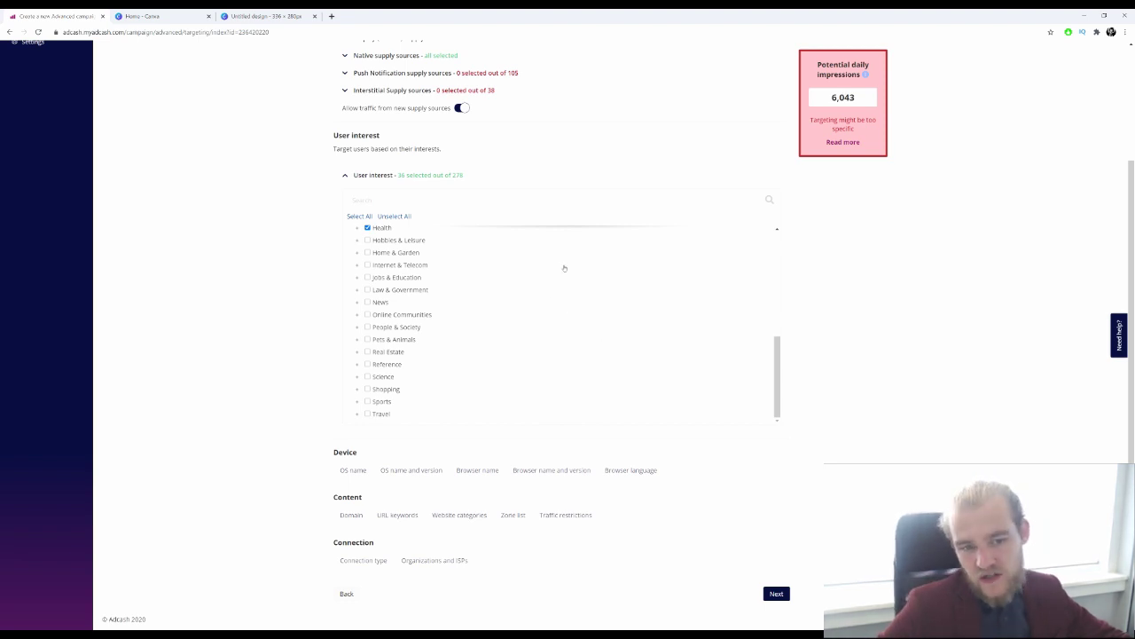
scroll(554, 292, "up", 10)
scroll(554, 290, "up", 3)
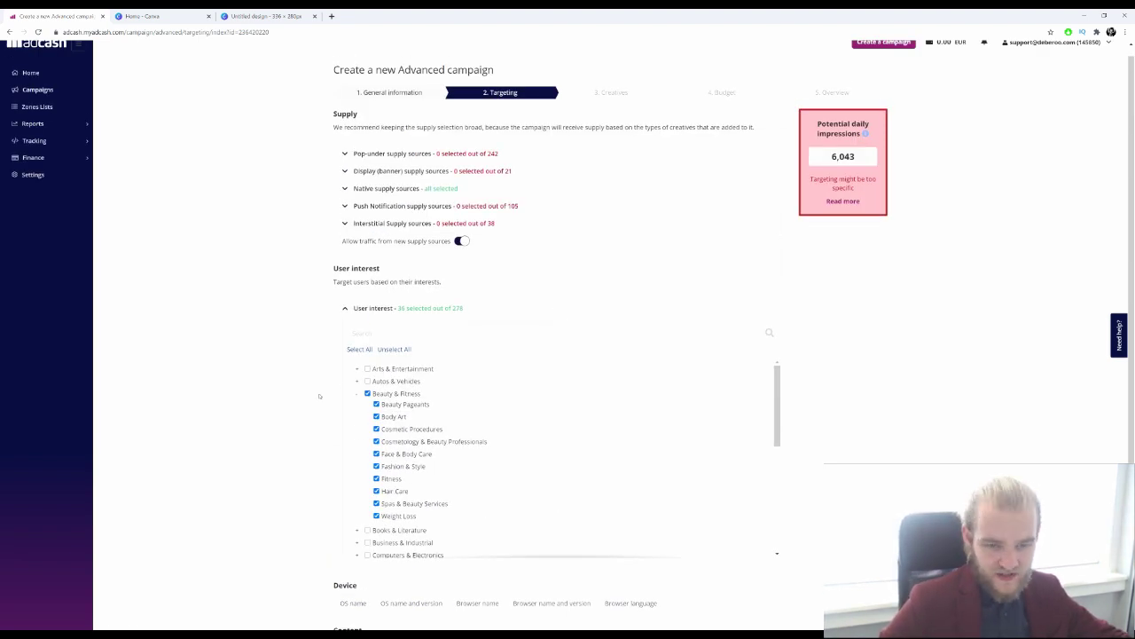
left_click(356, 393)
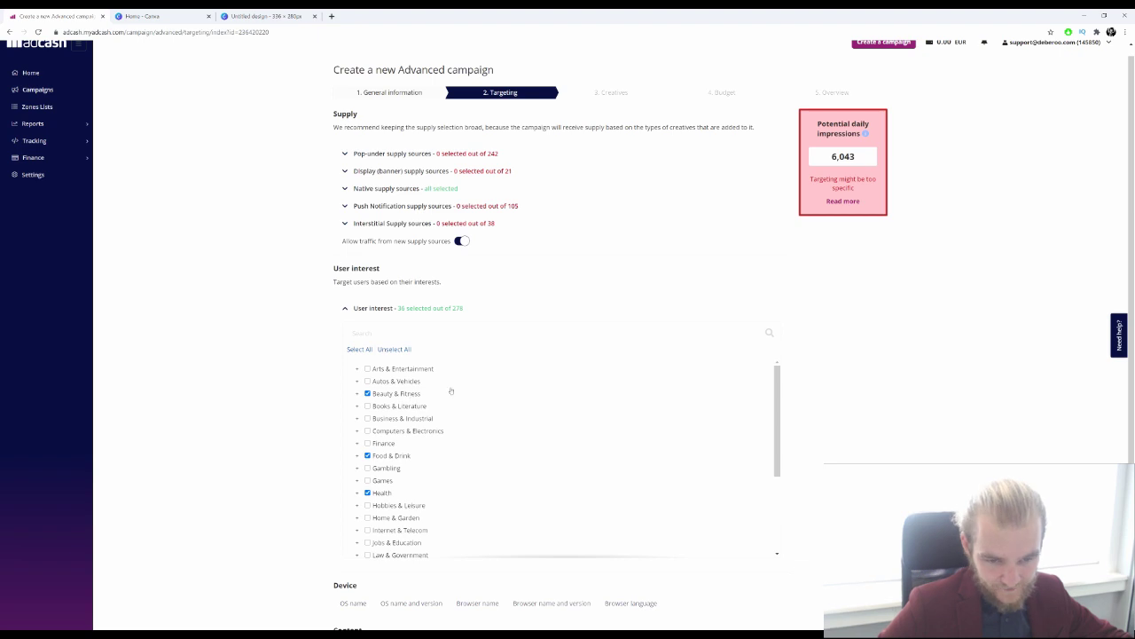
scroll(390, 408, "down", 1)
scroll(331, 428, "down", 3)
scroll(540, 345, "down", 2)
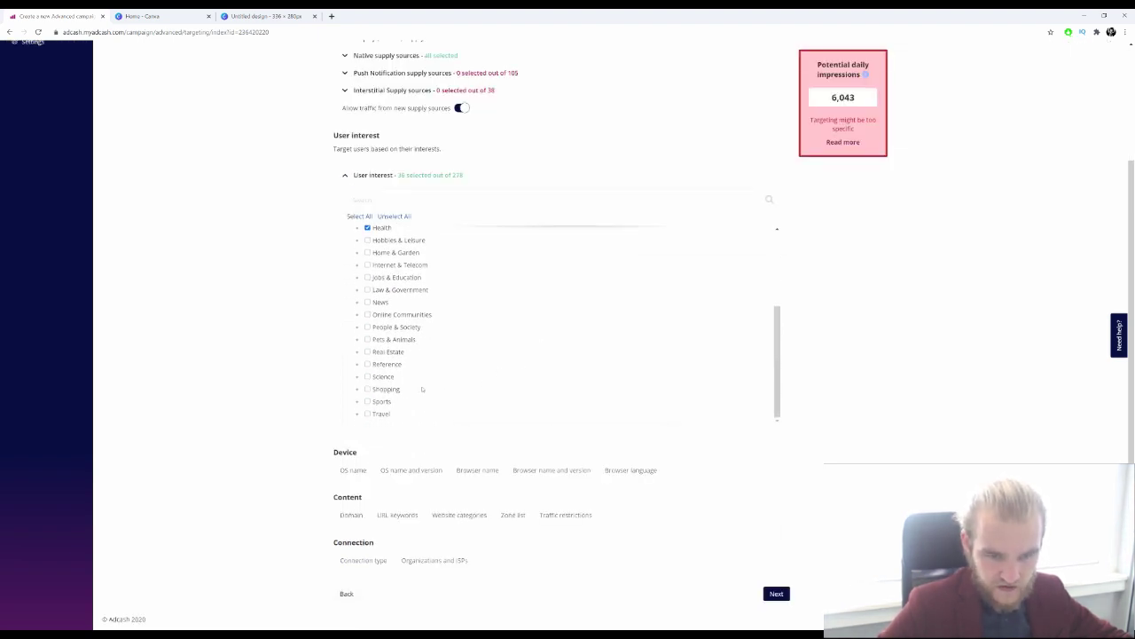
left_click(369, 376)
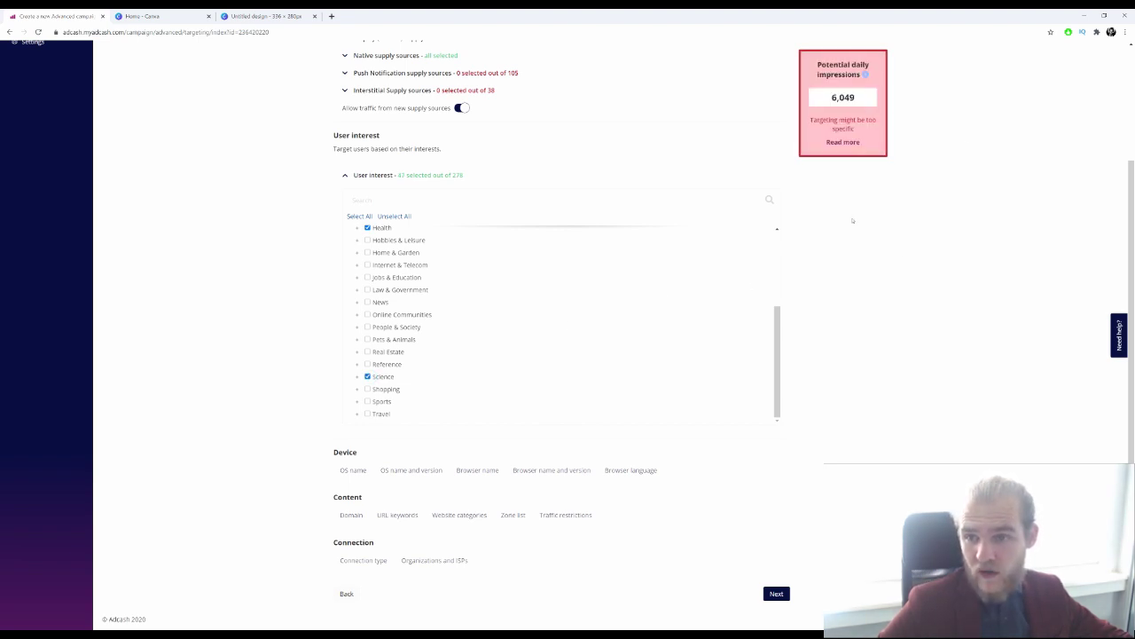
left_click(367, 388)
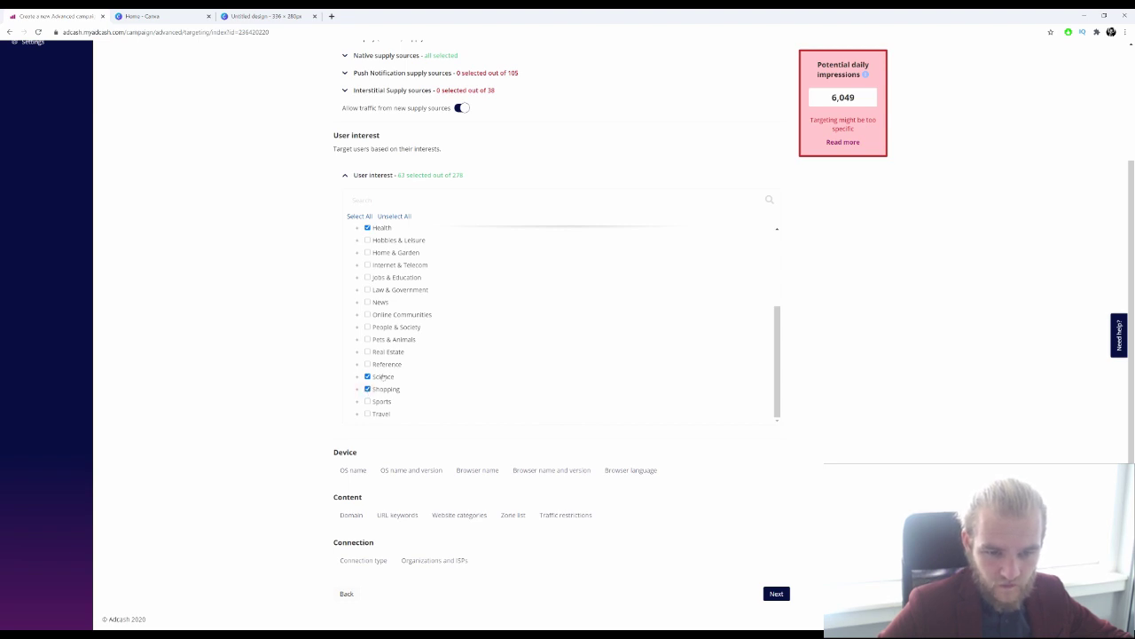
- Add the People & Society, Home & Garden, and Hobbies & Leisure categories to the selected user interests
left_click(371, 328)
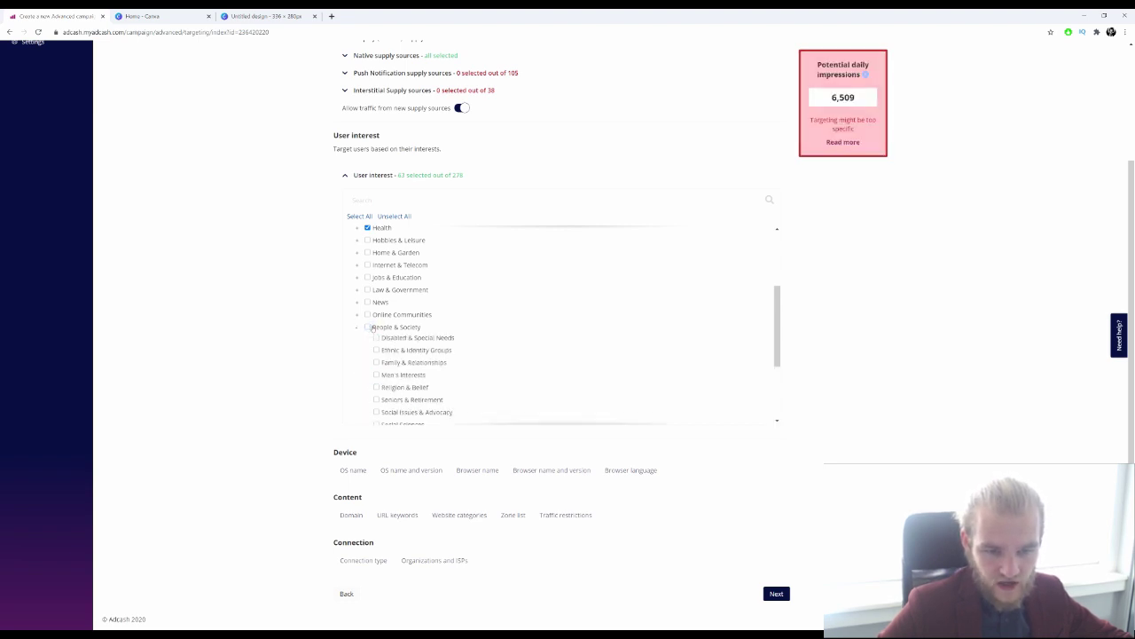
left_click(367, 326)
left_click(358, 329)
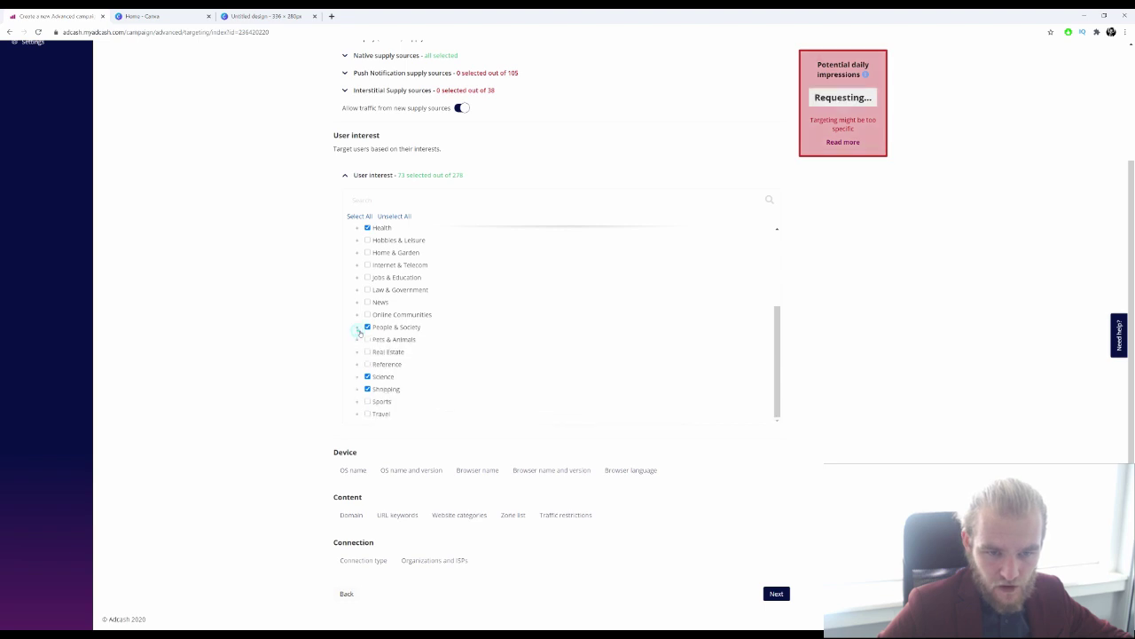
scroll(448, 322, "up", 1)
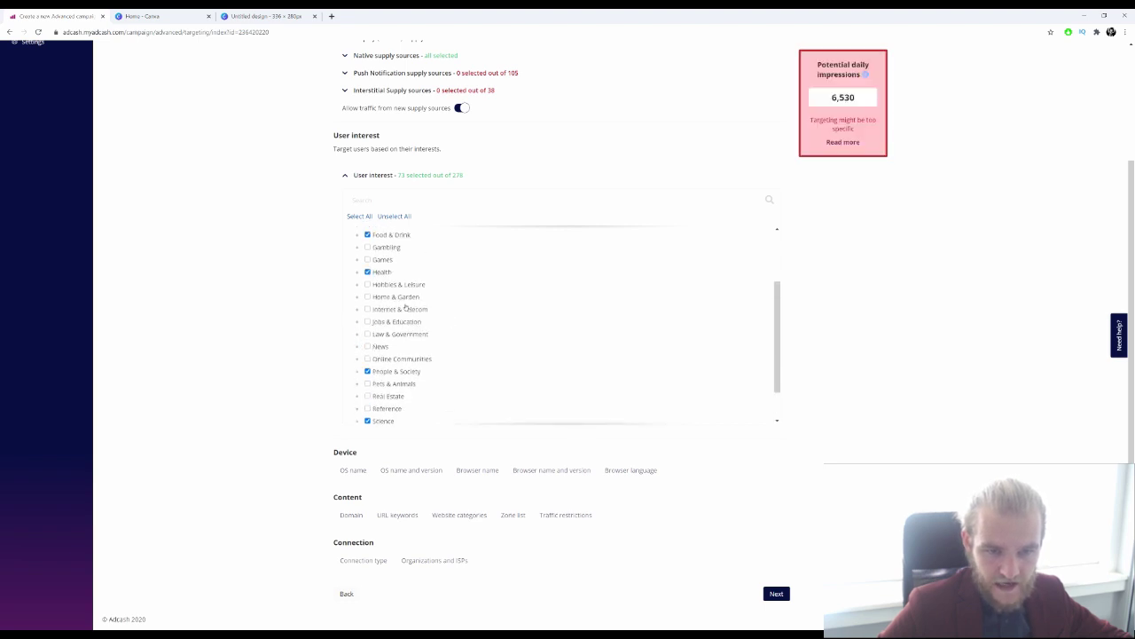
left_click(368, 297)
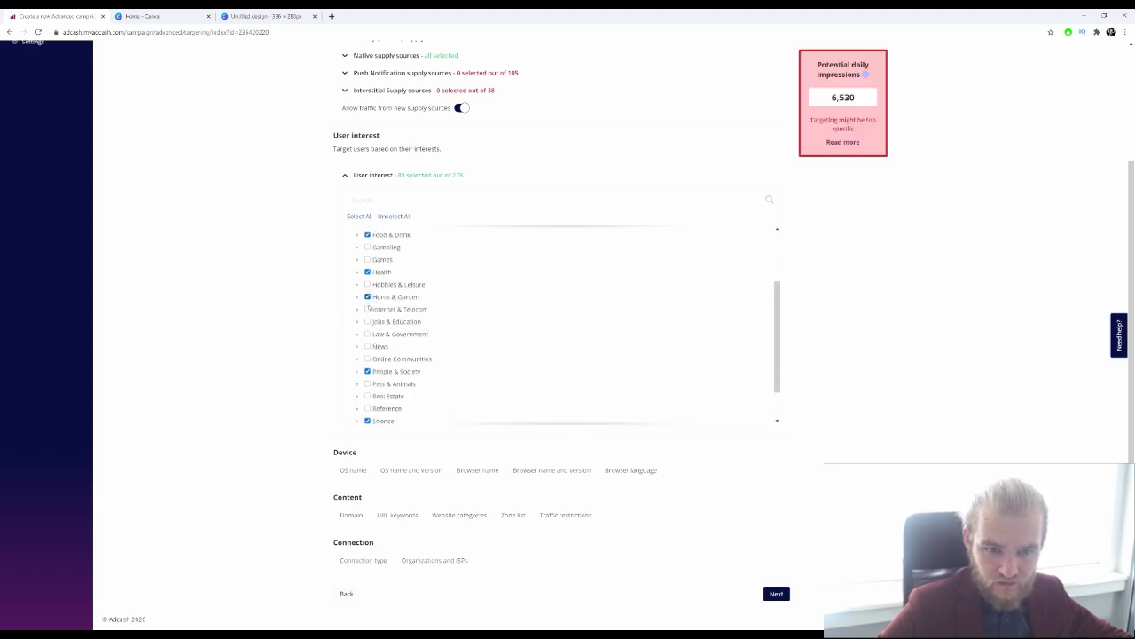
left_click(368, 285)
- Select all user interest categories for the campaign targeting
scroll(461, 317, "up", 1)
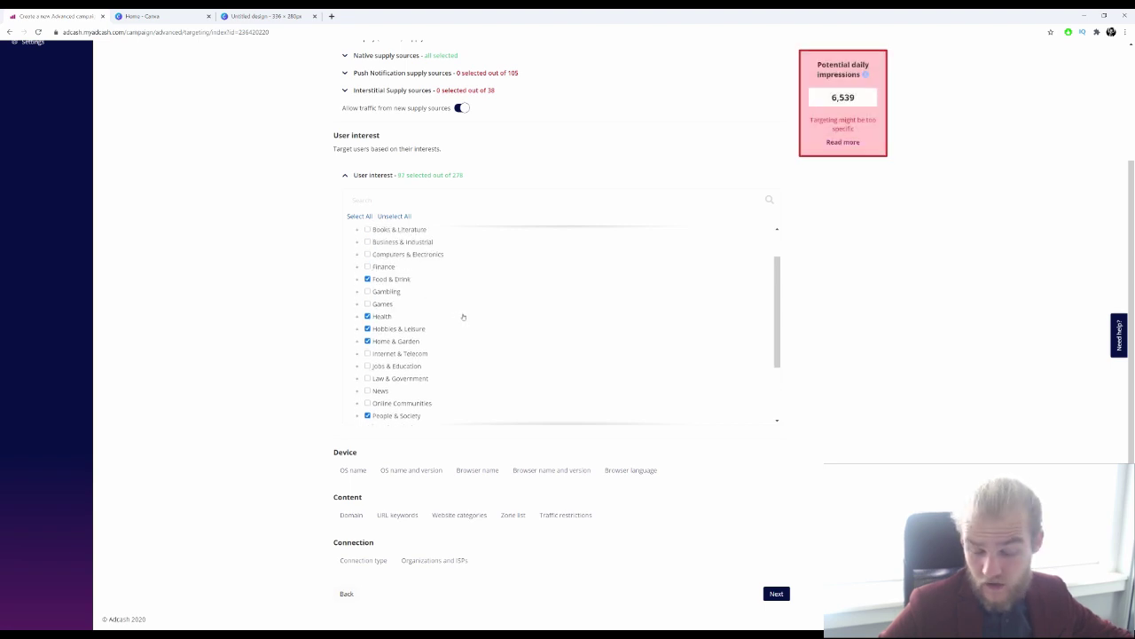
scroll(463, 316, "up", 1)
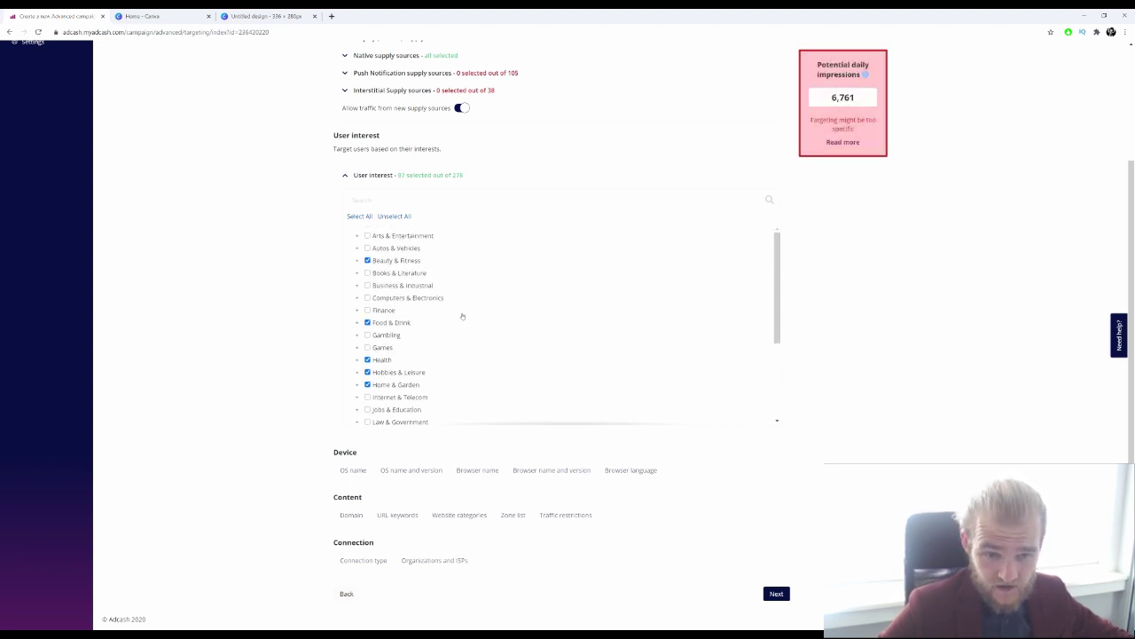
scroll(462, 317, "up", 1)
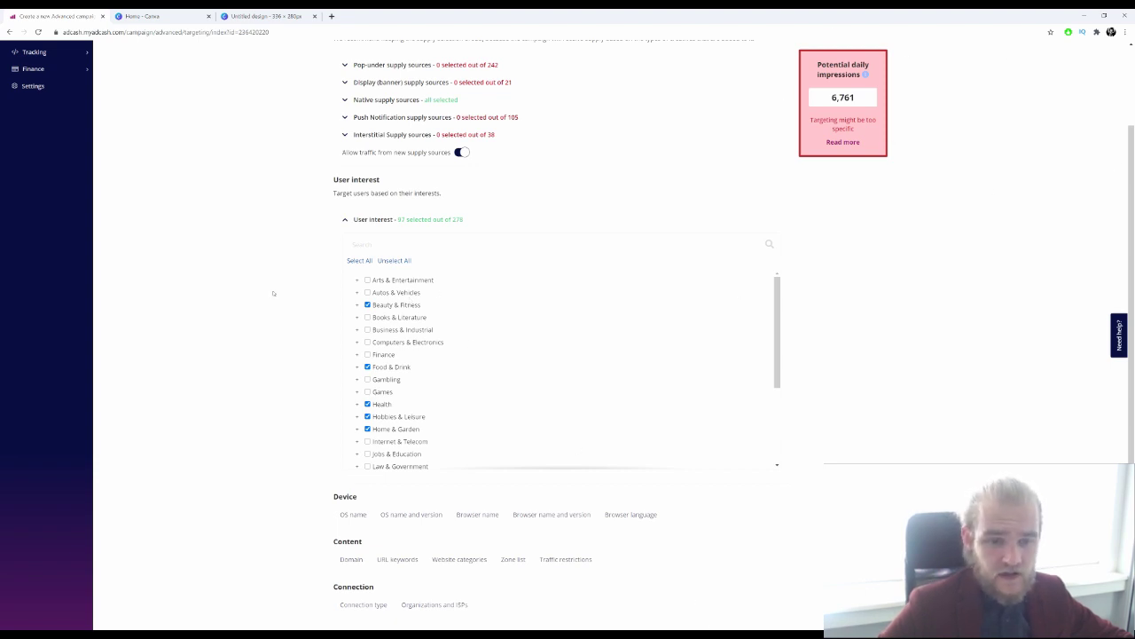
left_click(368, 259)
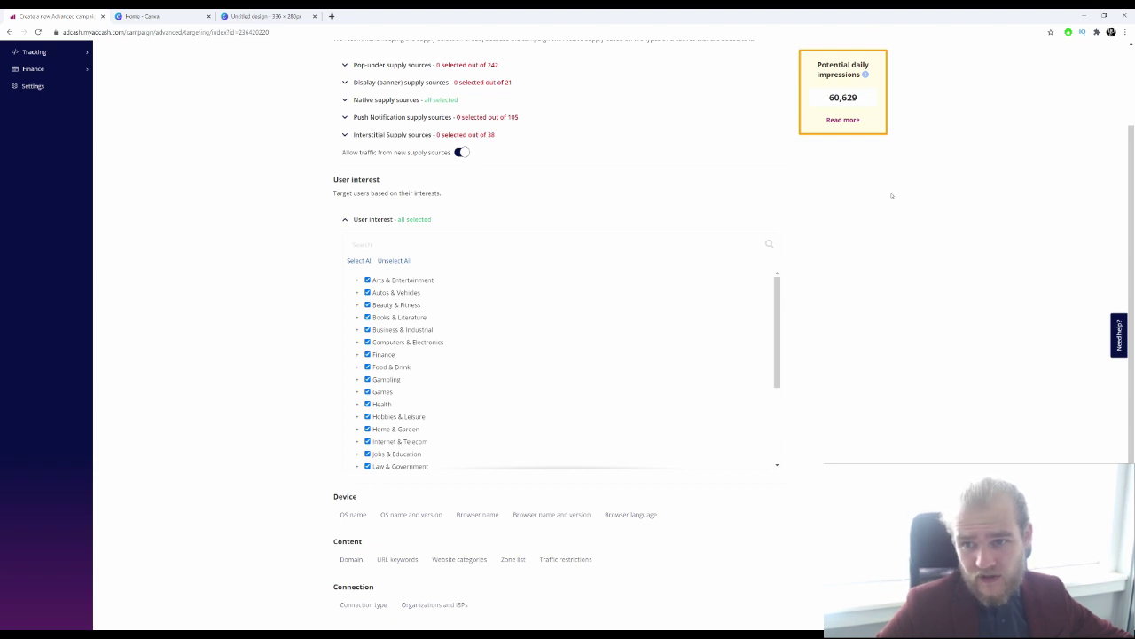
- Set up a device targeting rule by browser language with the Target only action
scroll(916, 152, "down", 2)
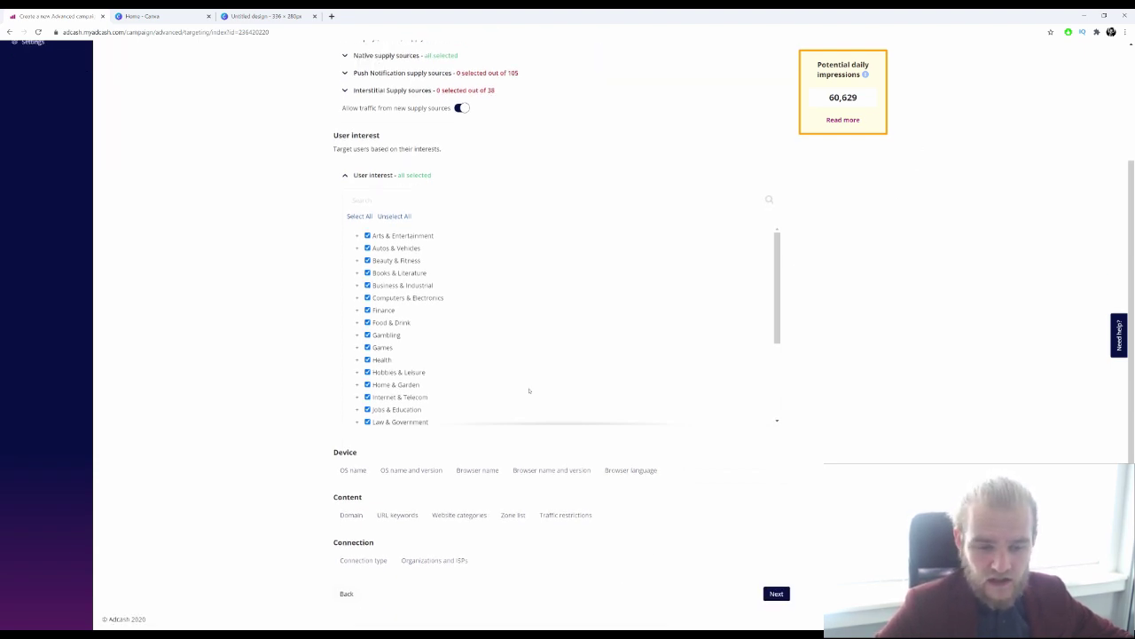
double_click(346, 450)
left_click(364, 451)
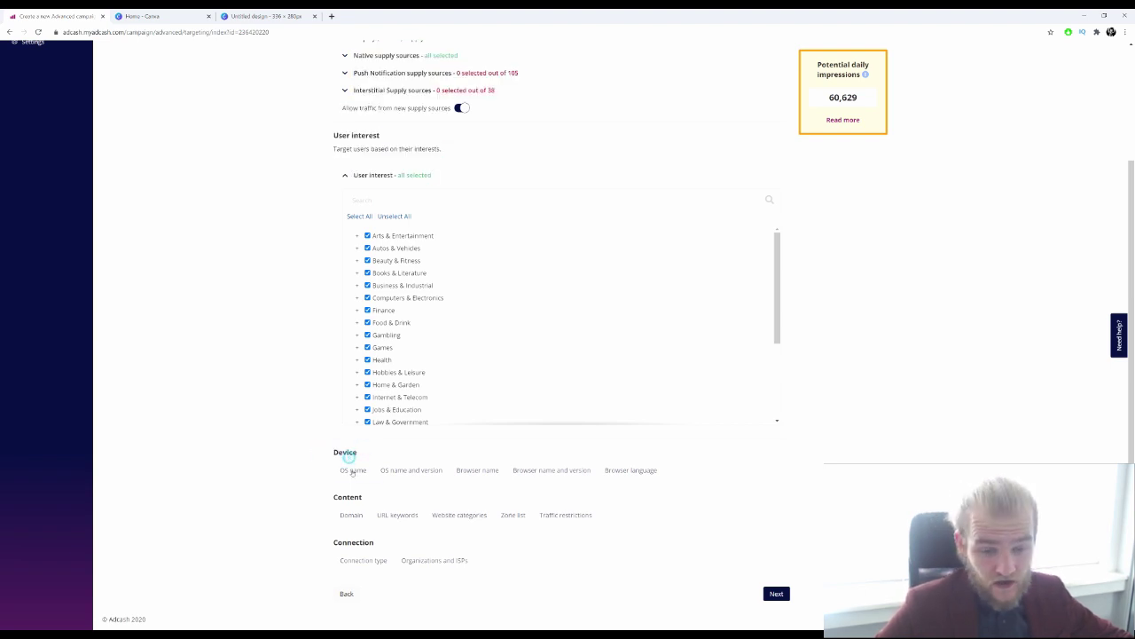
left_click(353, 469)
scroll(303, 436, "down", 2)
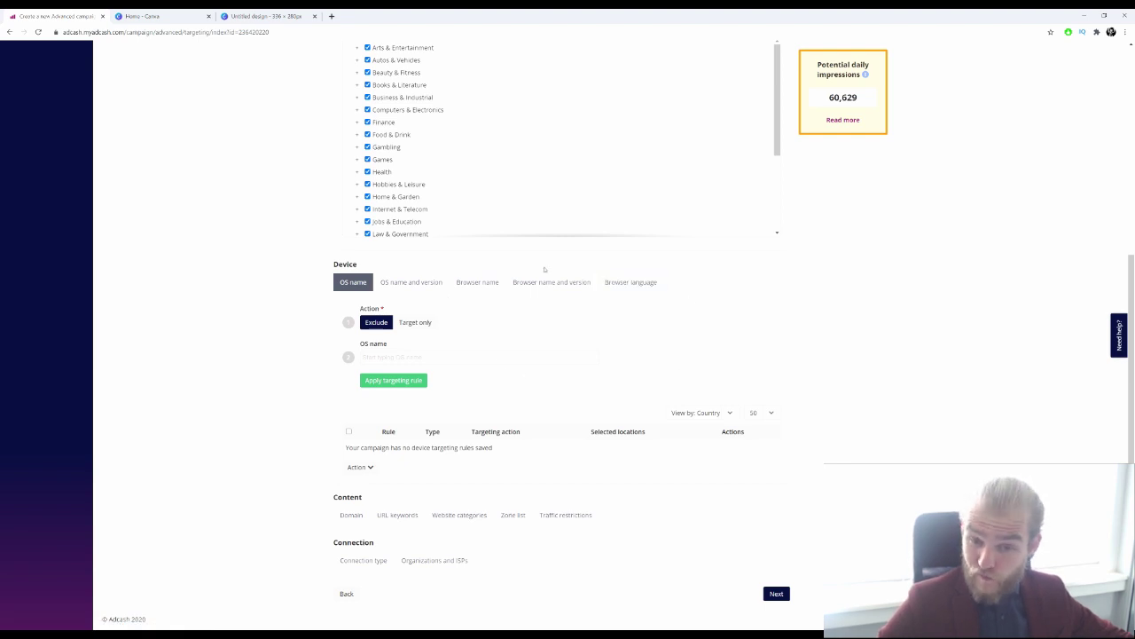
left_click(637, 282)
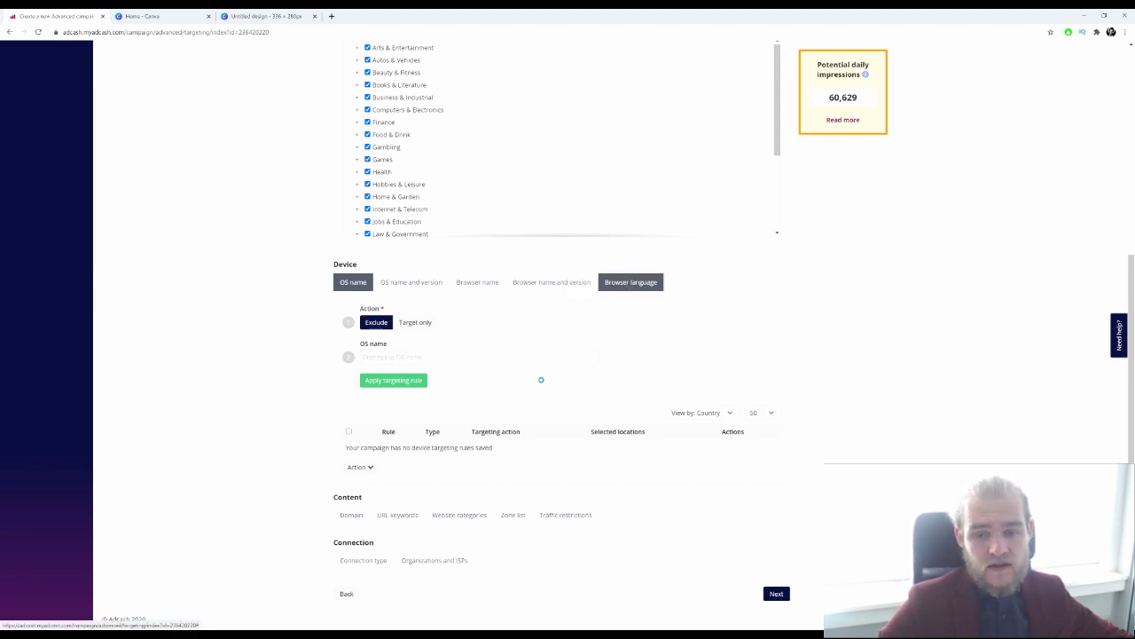
left_click(415, 334)
- Search the browser languages for "es" and add Spanish; Castilian (ES) to the device targeting rule
left_click(448, 372)
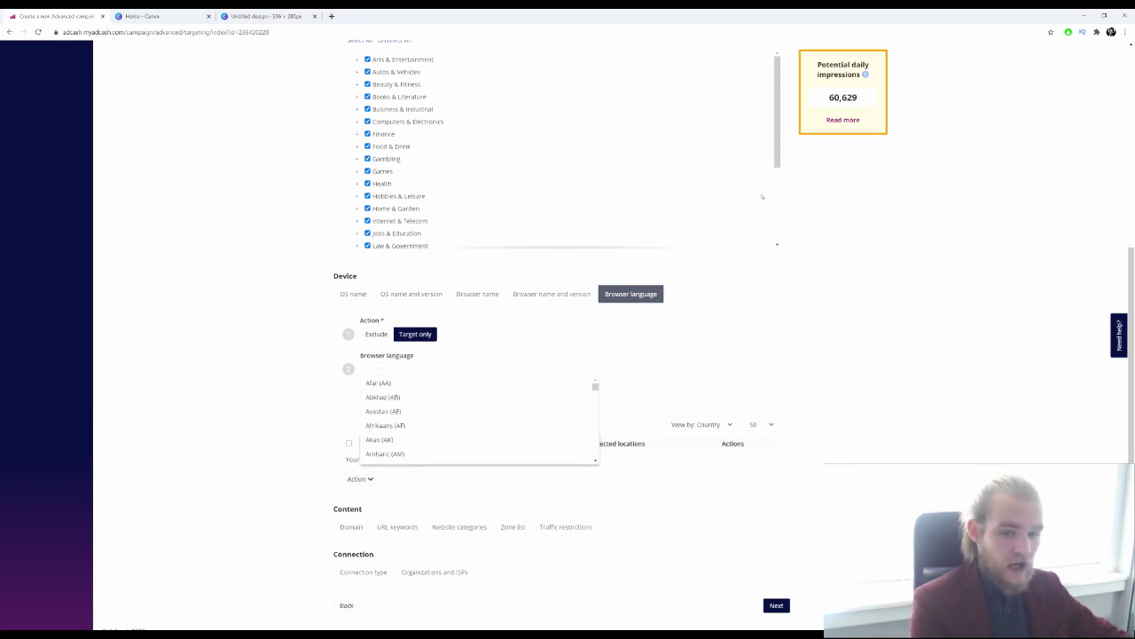
type("ese")
key("BackSpace")
key("BackSpace")
key("BackSpace")
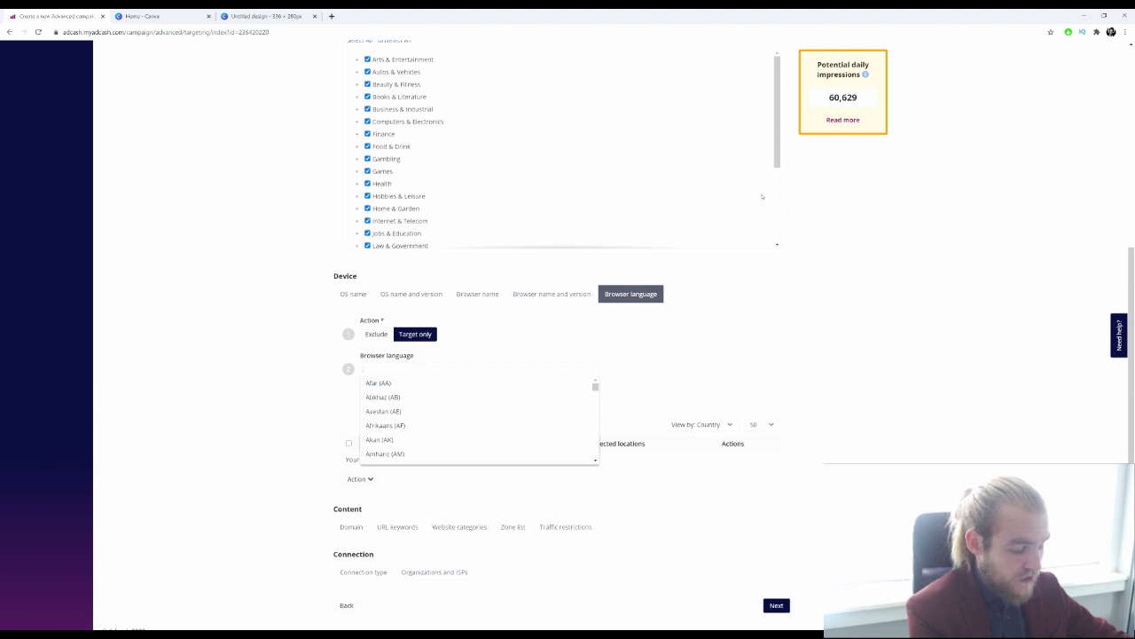
type("es")
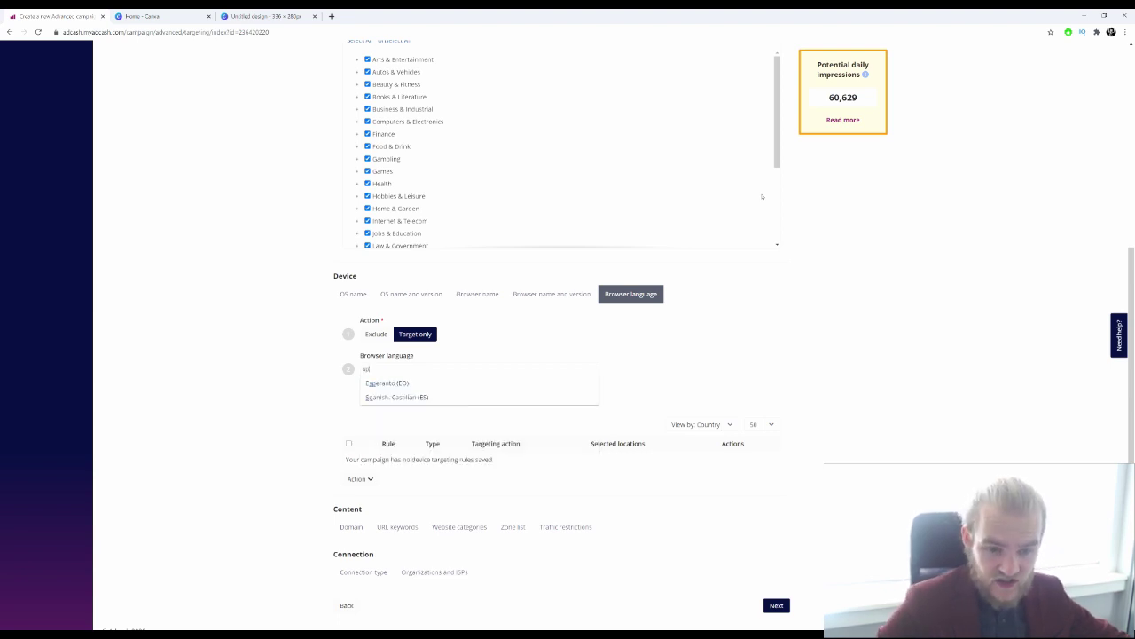
left_click(424, 400)
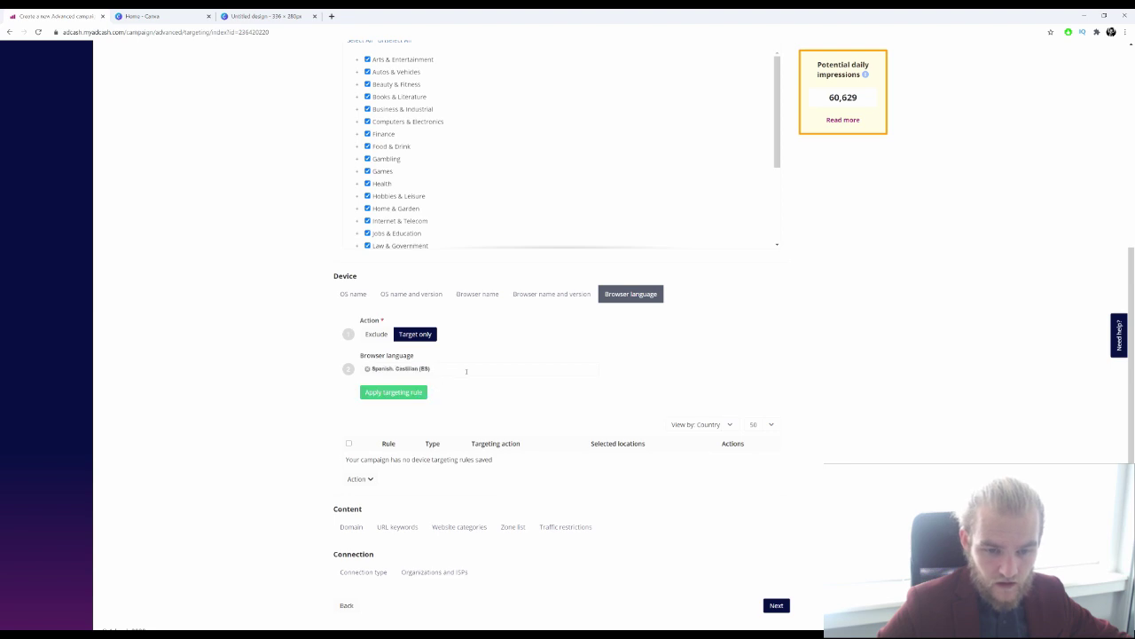
- Search the browser languages for entries matching "arg" and "mex", and clear the search
left_click(466, 371)
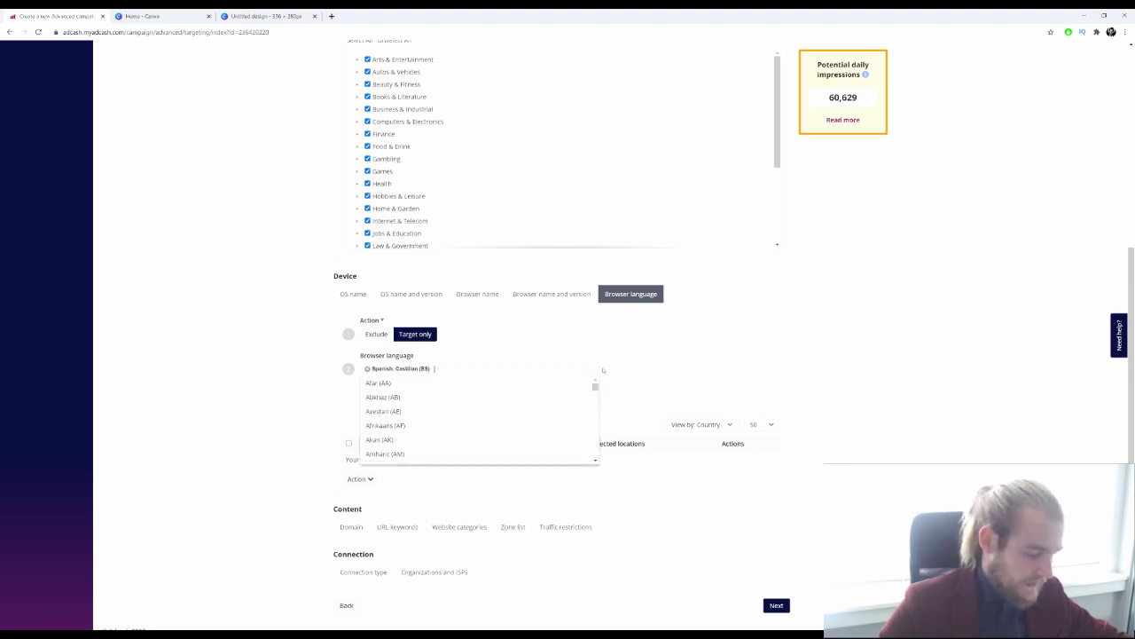
type("arge")
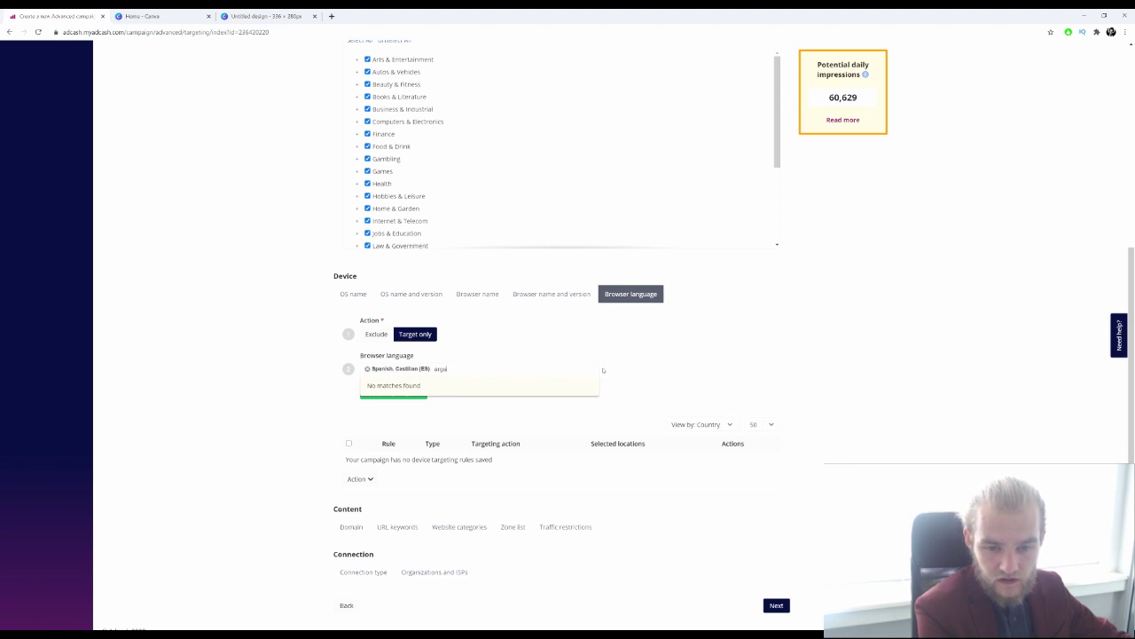
key("BackSpace")
key("BackSpace")
key("BackSpace")
type("g")
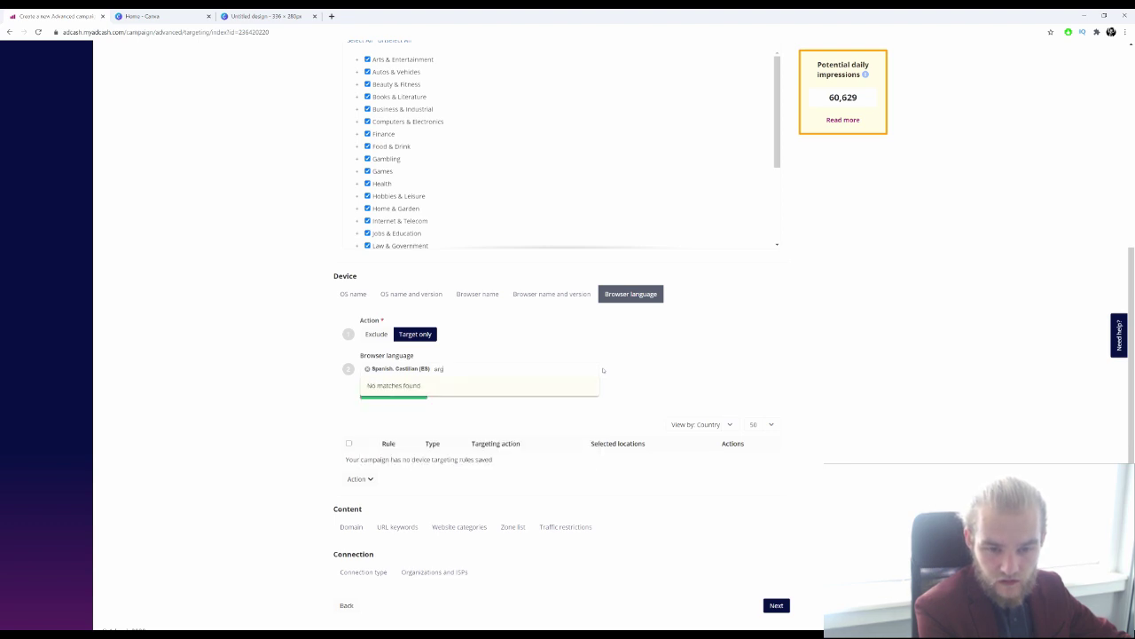
key("BackSpace")
key("BackSpace")
type("mex")
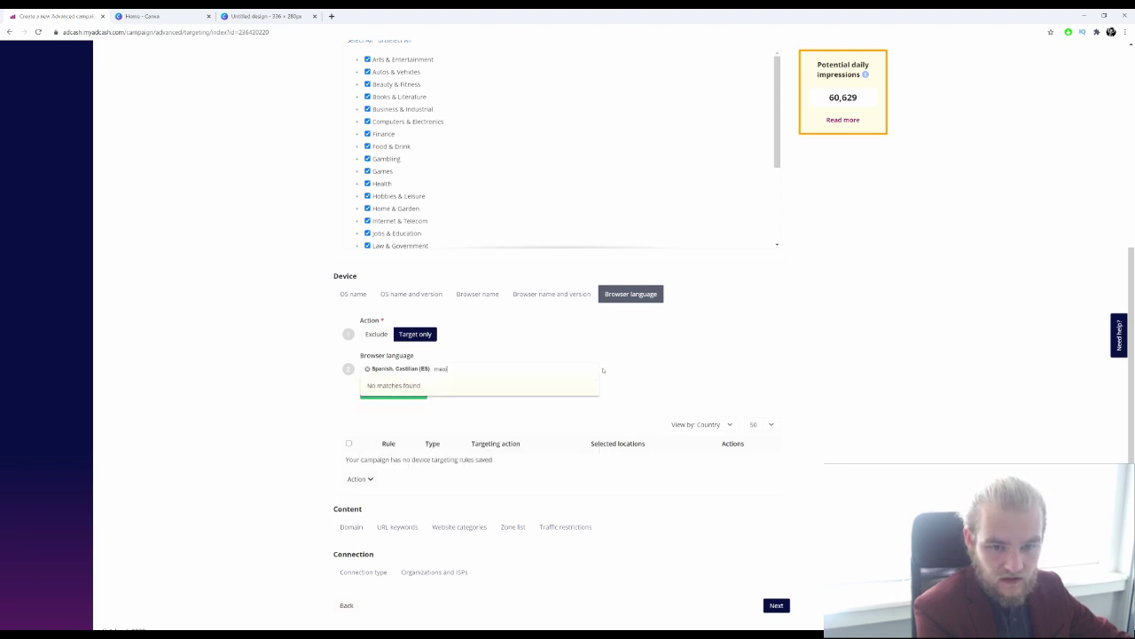
key("BackSpace")
key("BackSpace")
key("BackSpace")
left_click(603, 370)
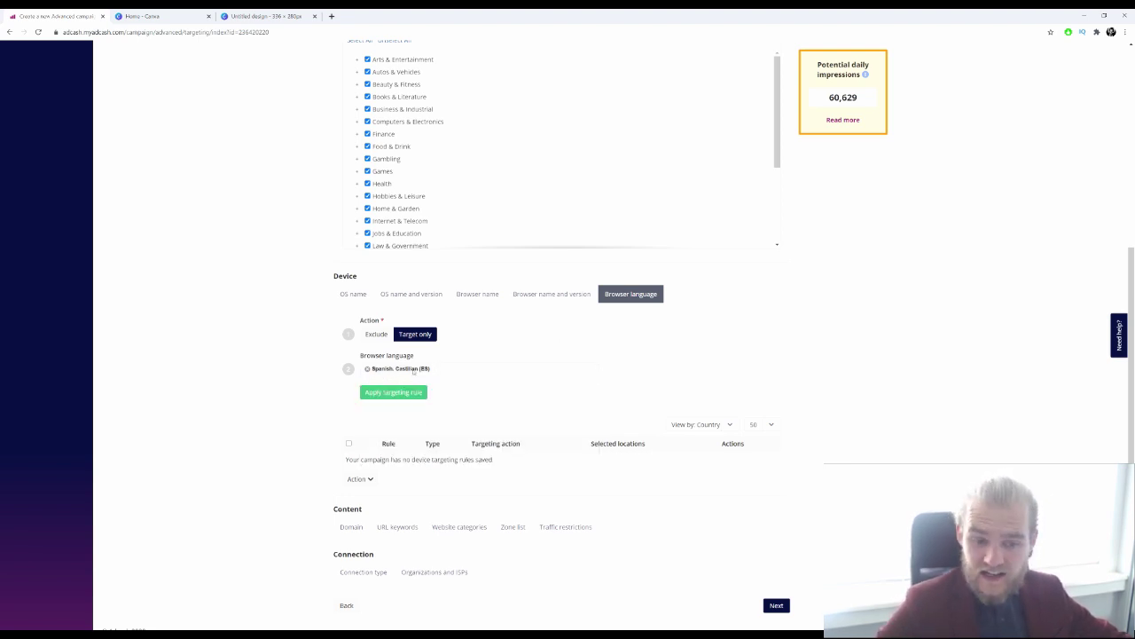
- Add English (EN) alongside Spanish to the browser language rule and apply the Target only device targeting rule
left_click(452, 371)
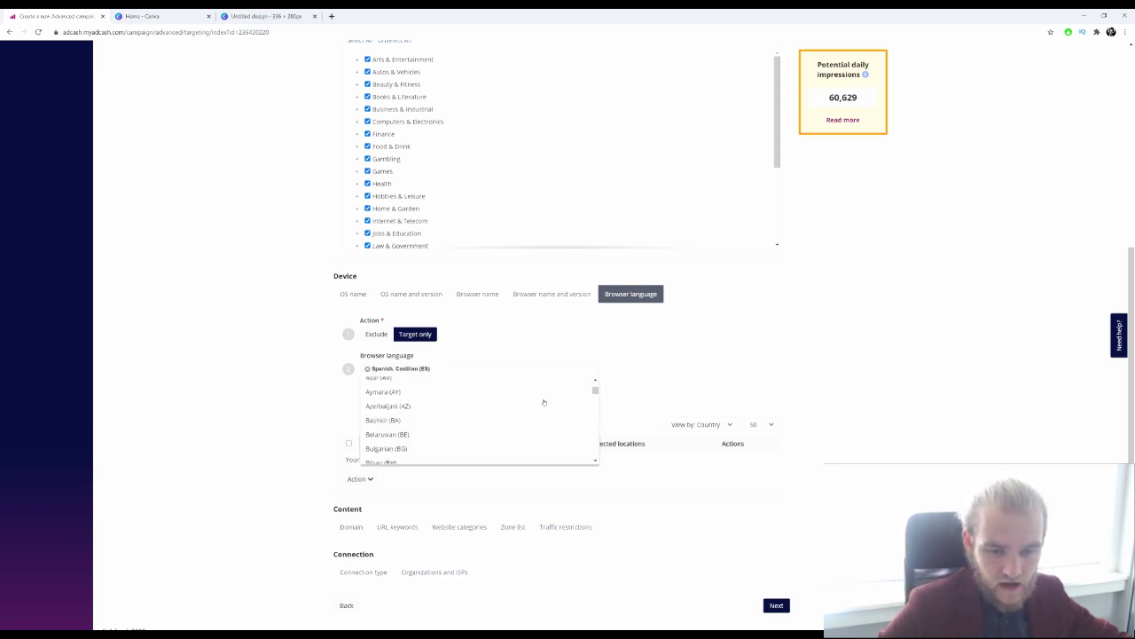
type("e")
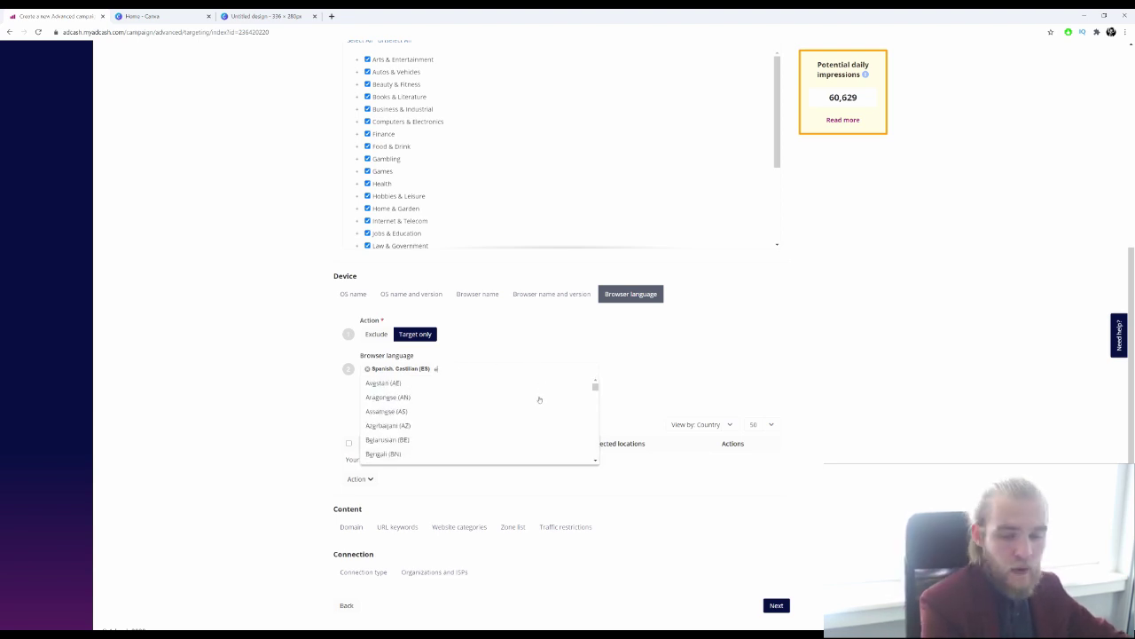
type("ngl")
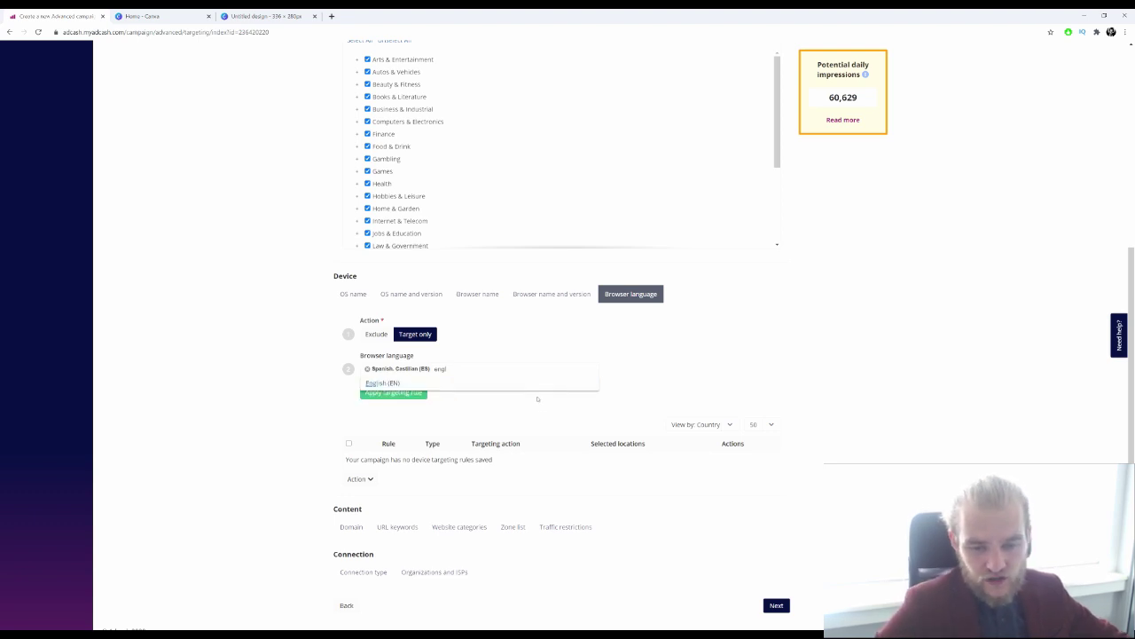
left_click(531, 385)
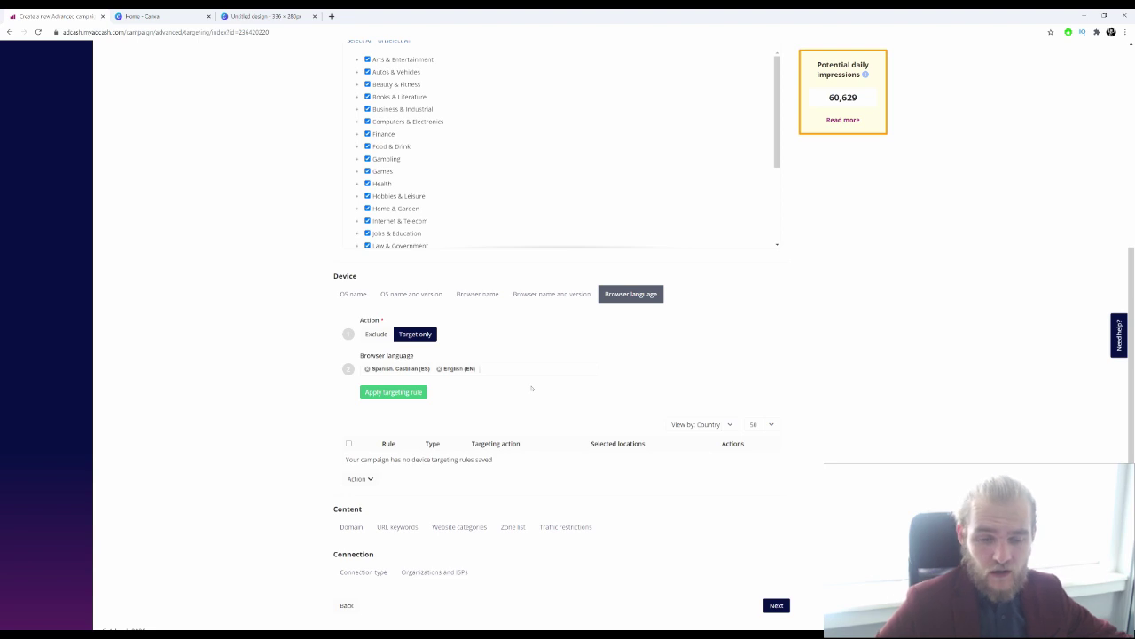
scroll(558, 147, "down", 3)
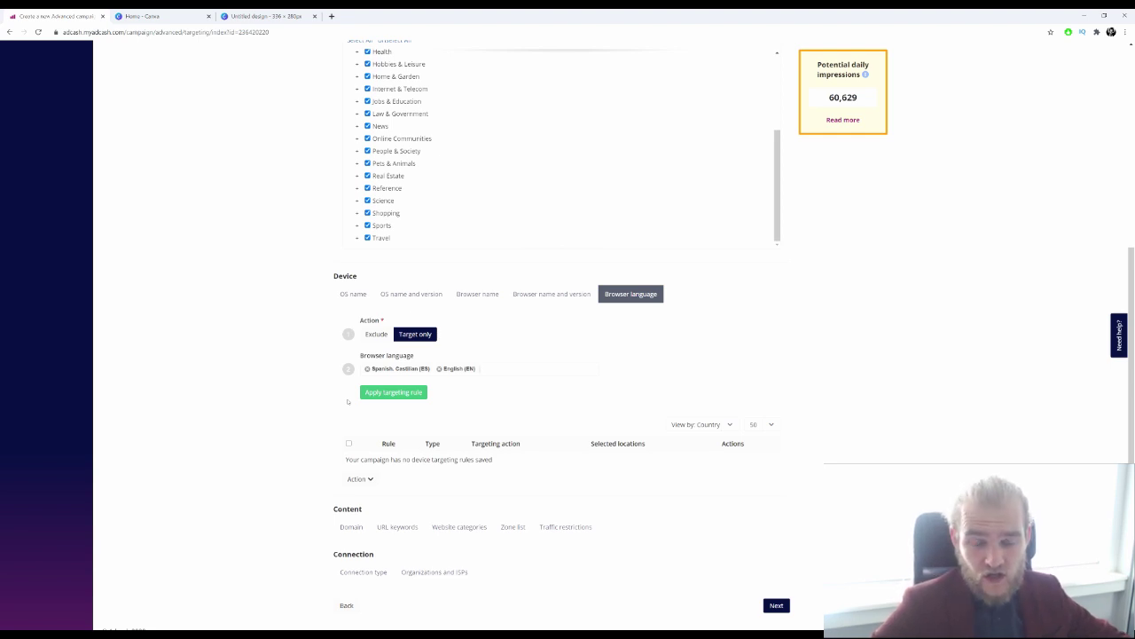
scroll(46, 488, "down", 1)
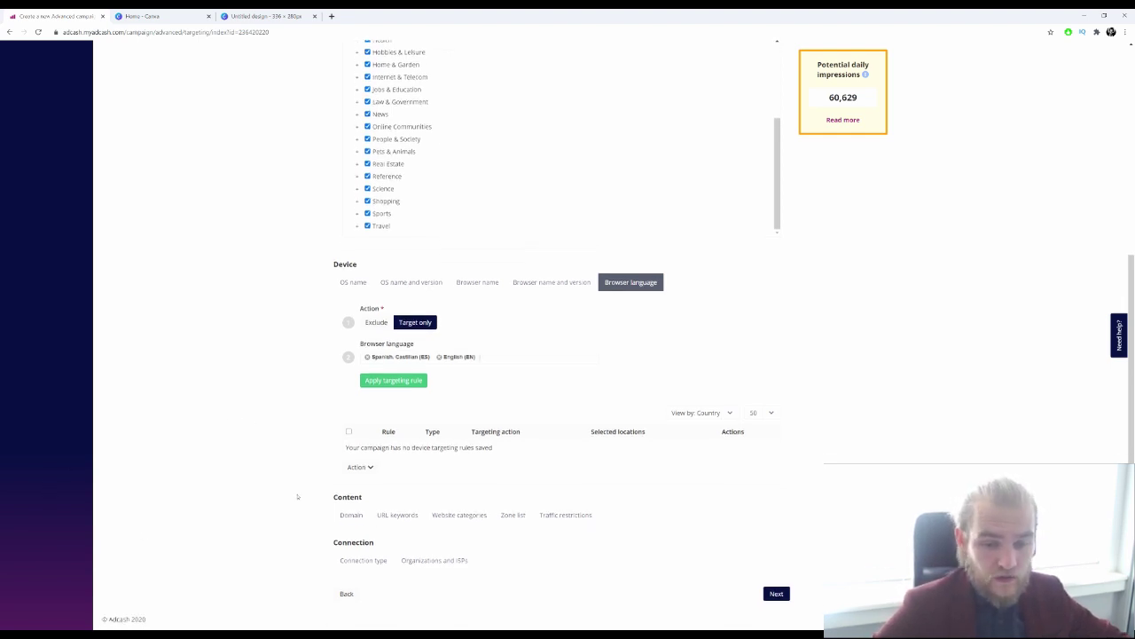
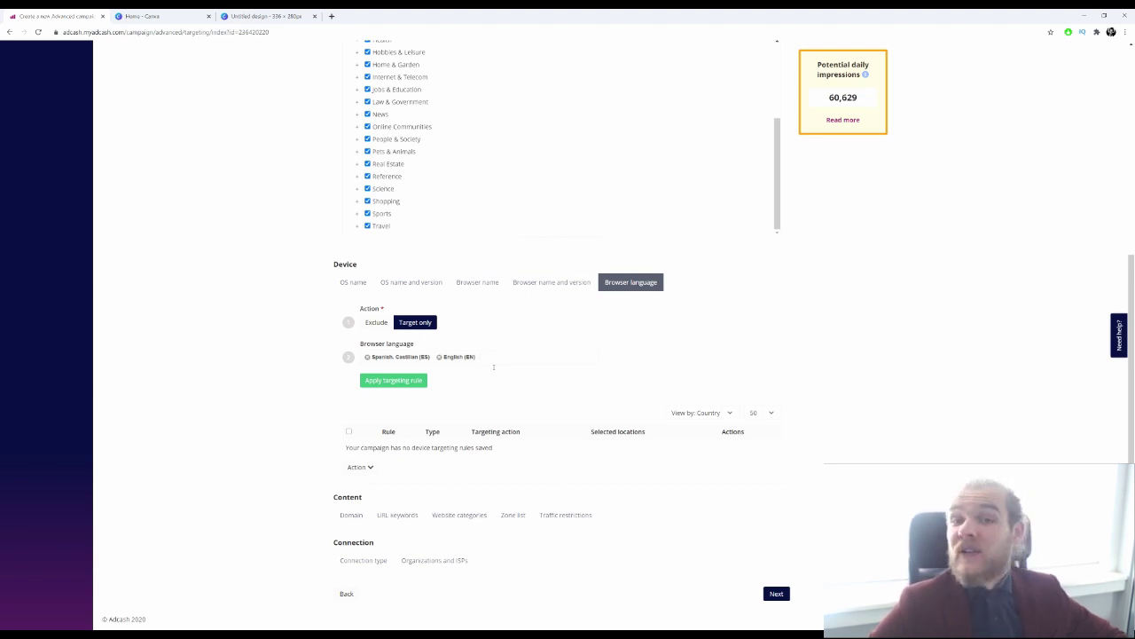
left_click(433, 560)
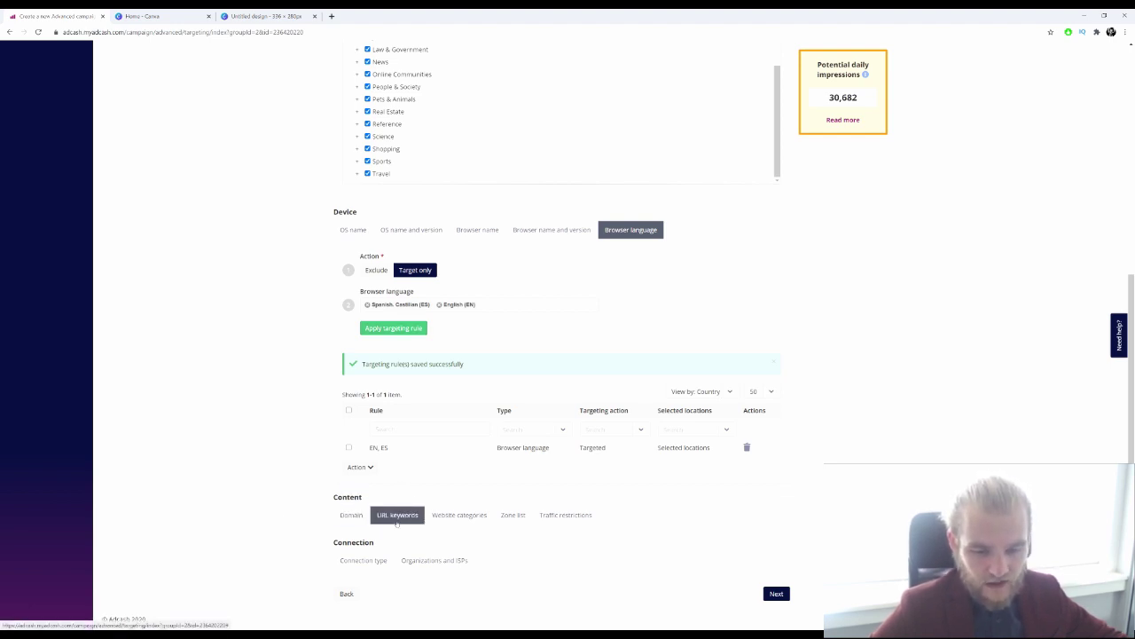
- Review the content and connection type targeting options without adding rules and continue to the campaign's Creatives stage
left_click(459, 514)
left_click(513, 514)
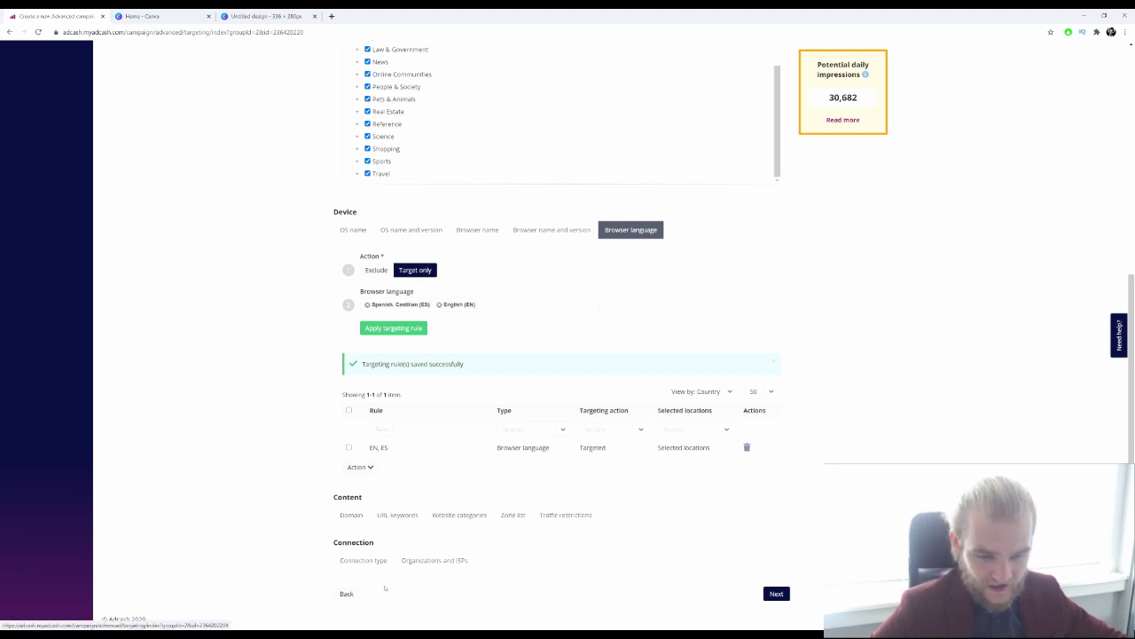
triple_click(304, 543)
left_click(438, 543)
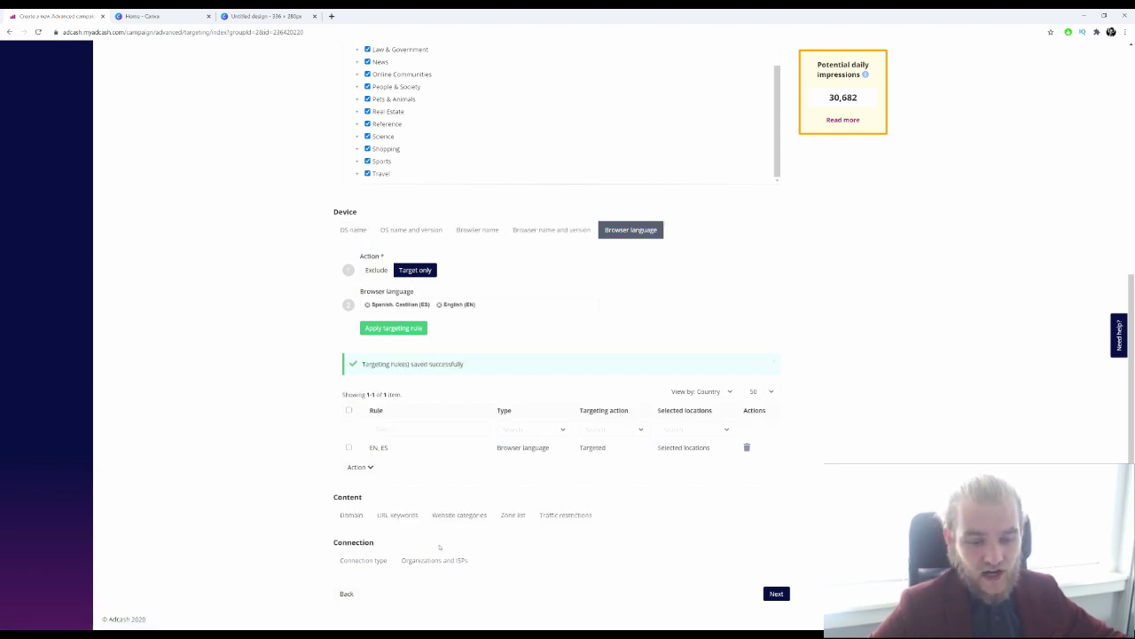
left_click(384, 562)
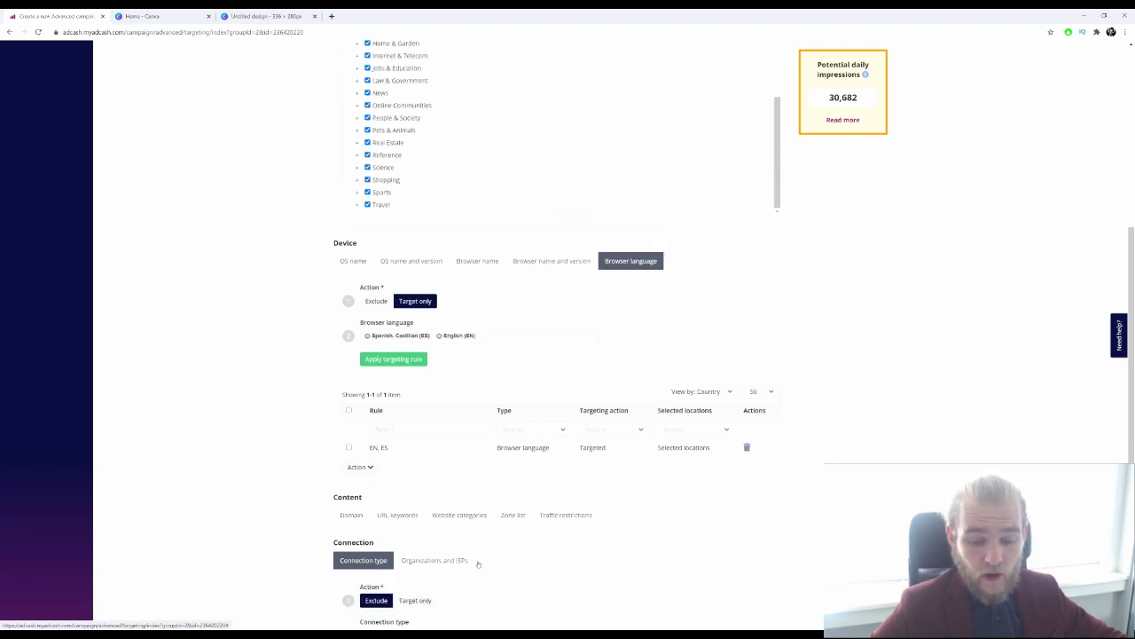
scroll(462, 555, "down", 3)
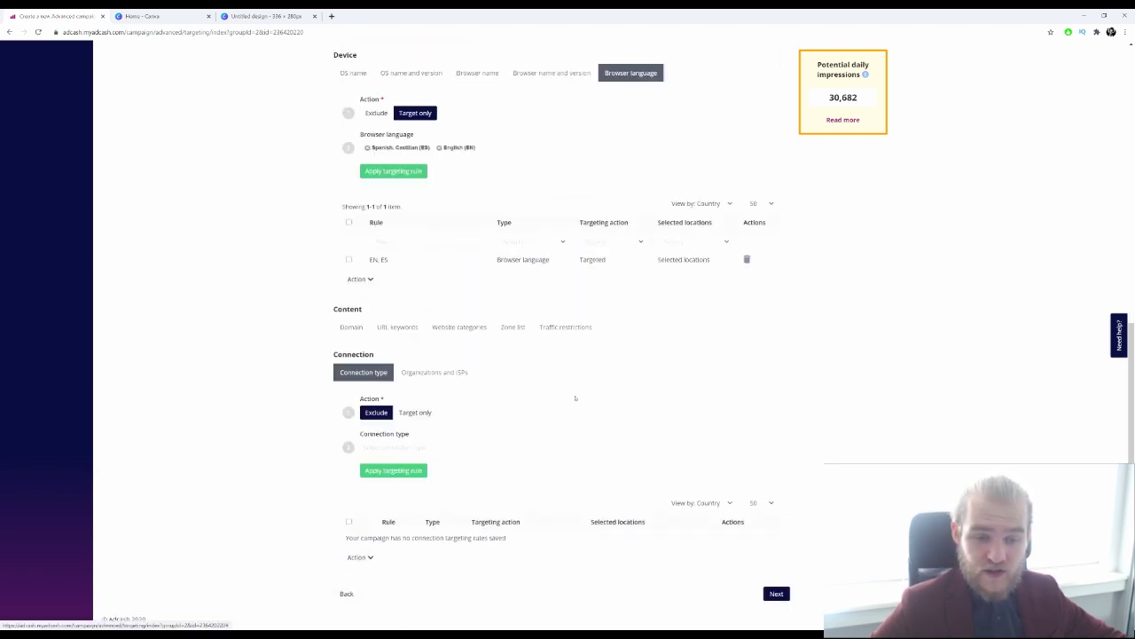
left_click(776, 593)
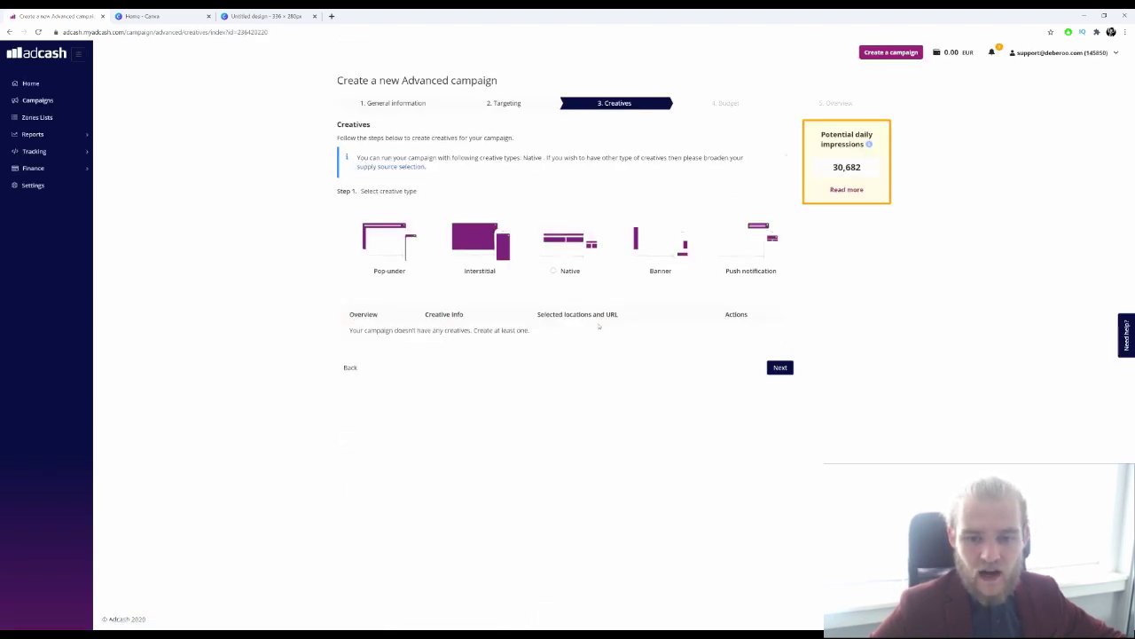
- Choose Native as the creative type and set the creative URL to putyoururlhere.com
left_click(555, 277)
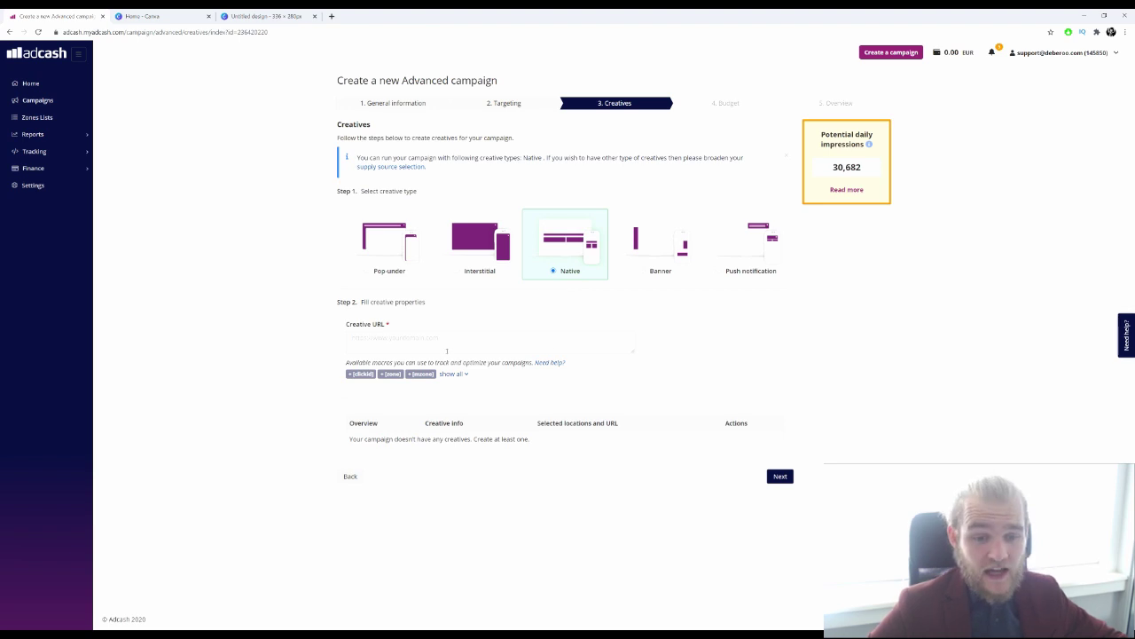
left_click(445, 343)
scroll(671, 320, "down", 2)
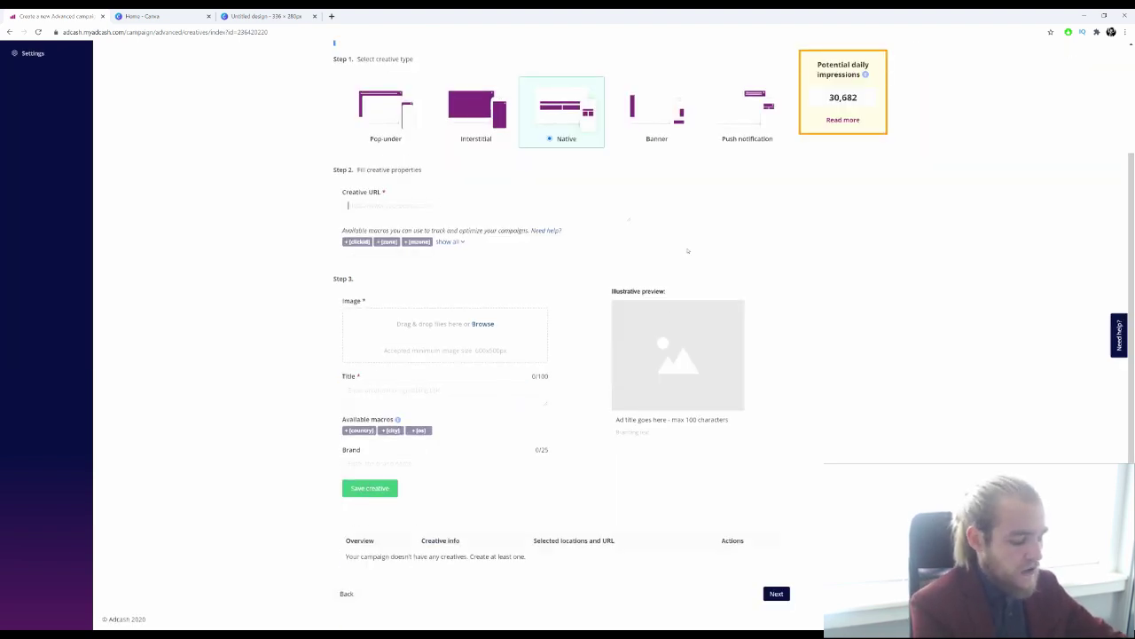
type("put")
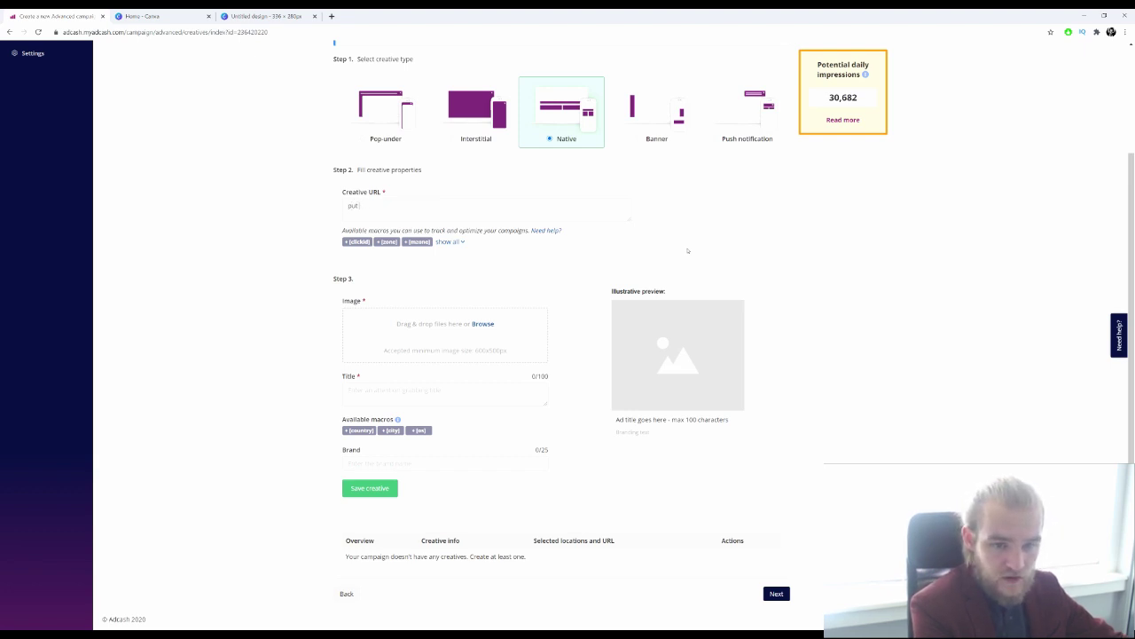
type(" youyoururlhere.com")
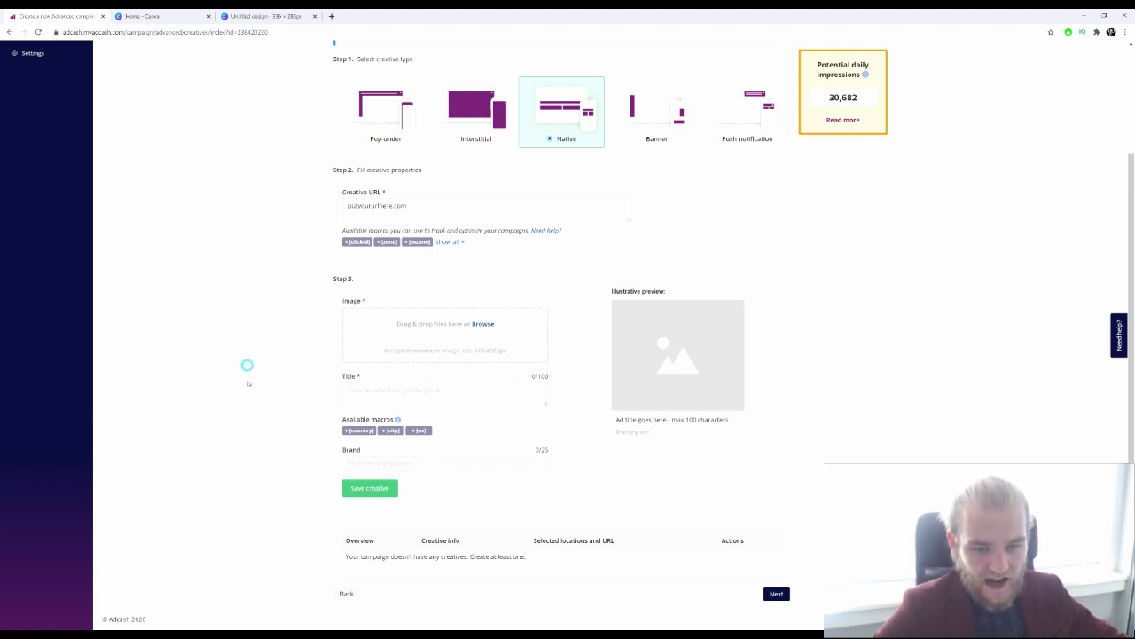
- Switch to Canva, close the old 336 × 280 px design and create a new custom design of 600 × 500 px
left_click(266, 16)
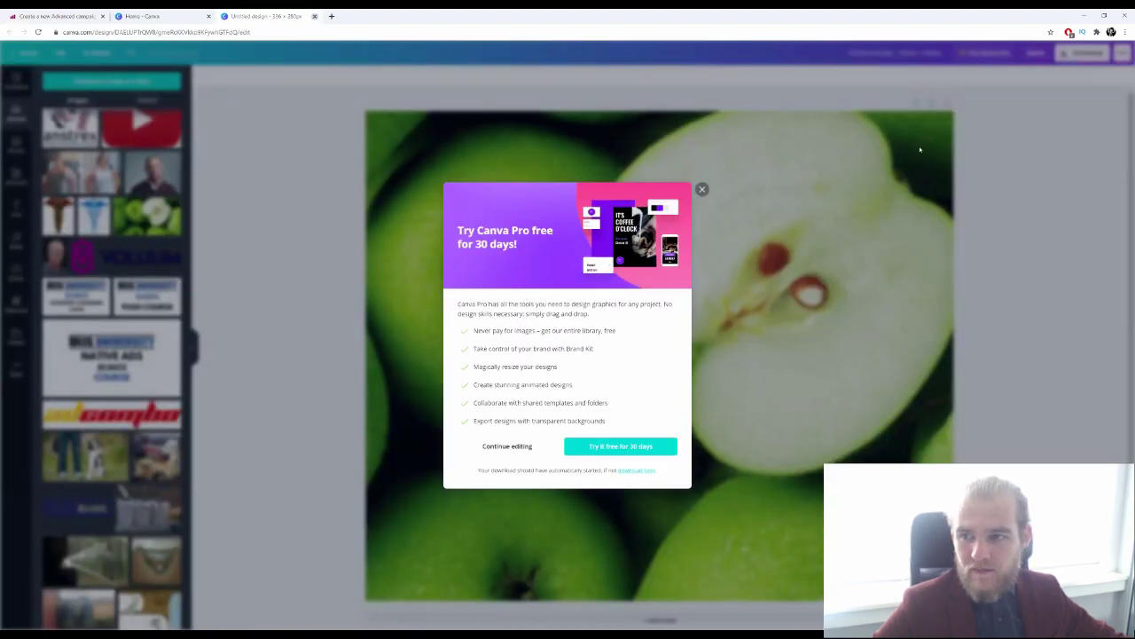
left_click(314, 16)
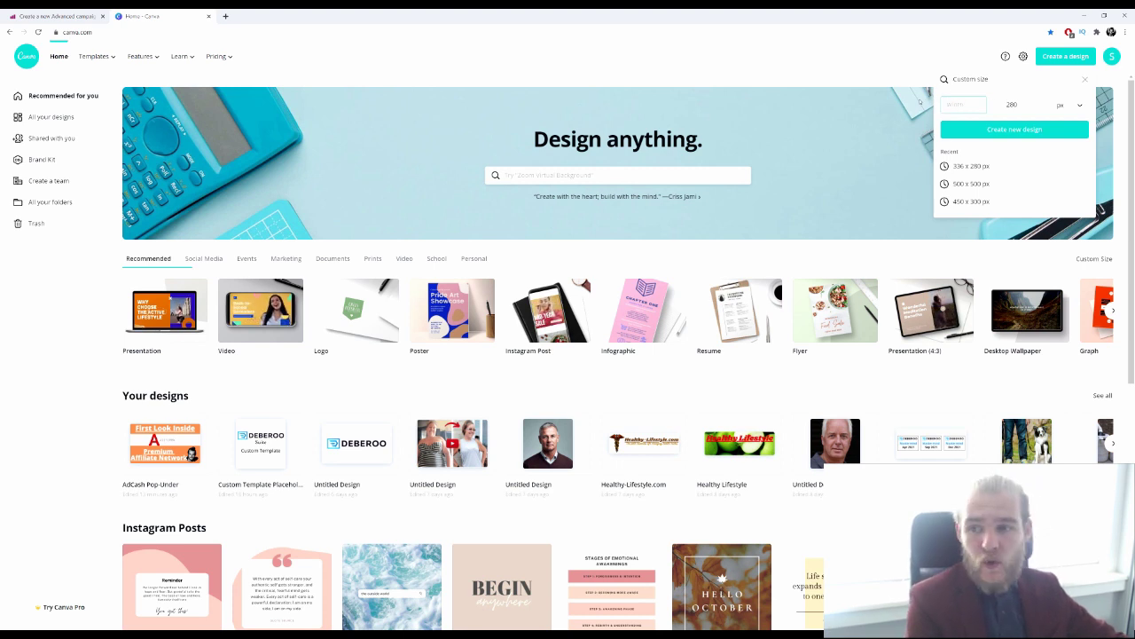
type("600")
key("Tab")
type("500")
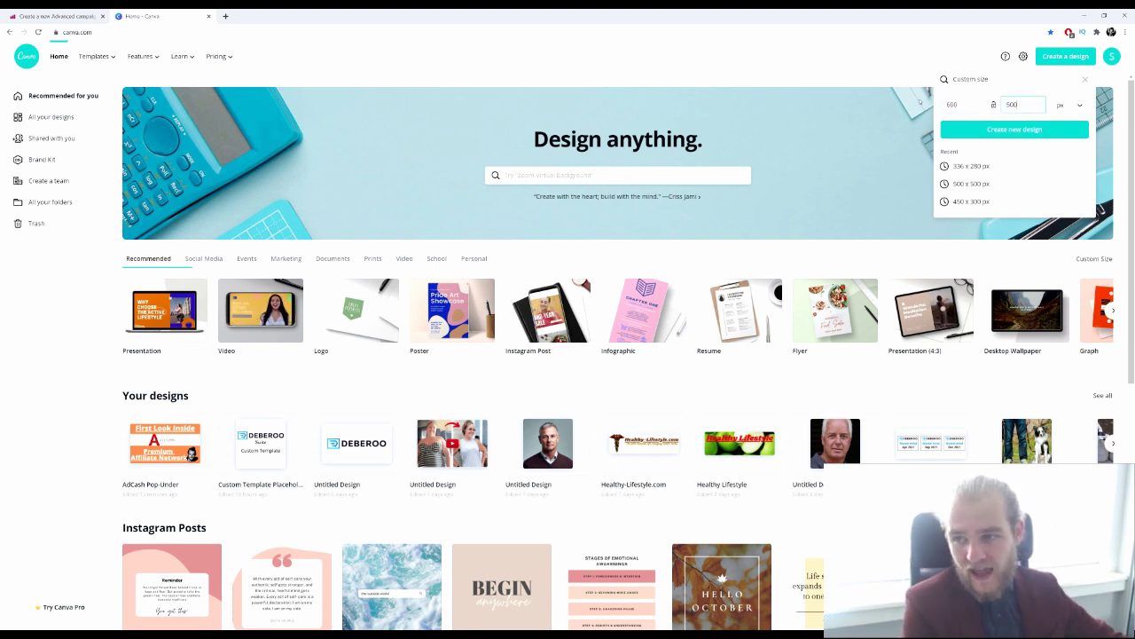
key("Return")
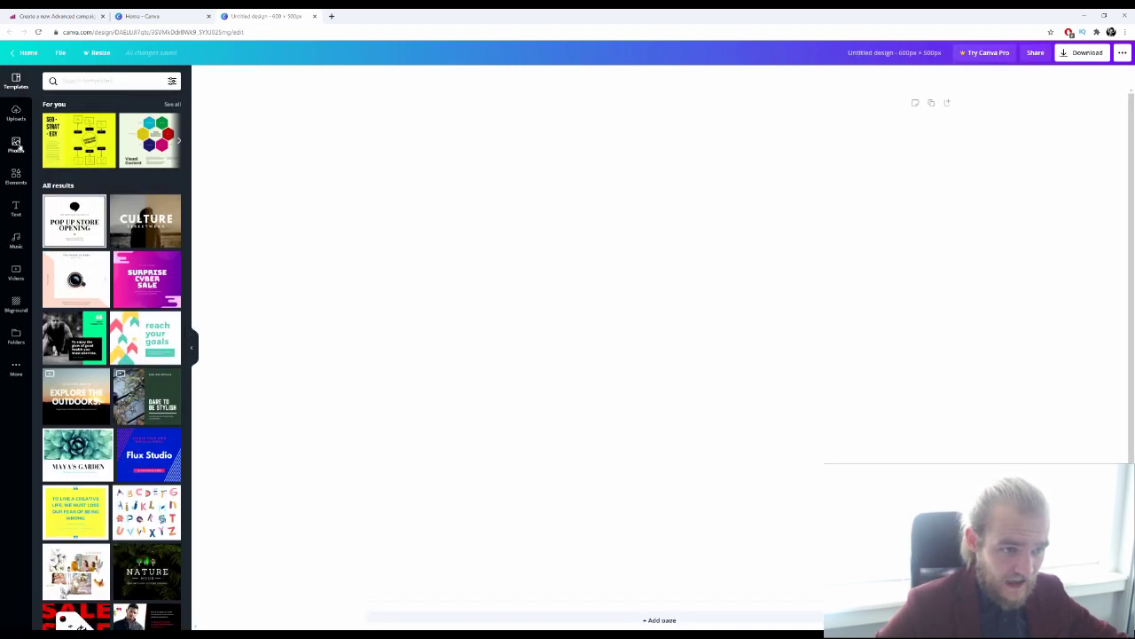
- Place the featured Online Friendship Elements Separation graphic on the blank canvas and download the design
left_click(23, 177)
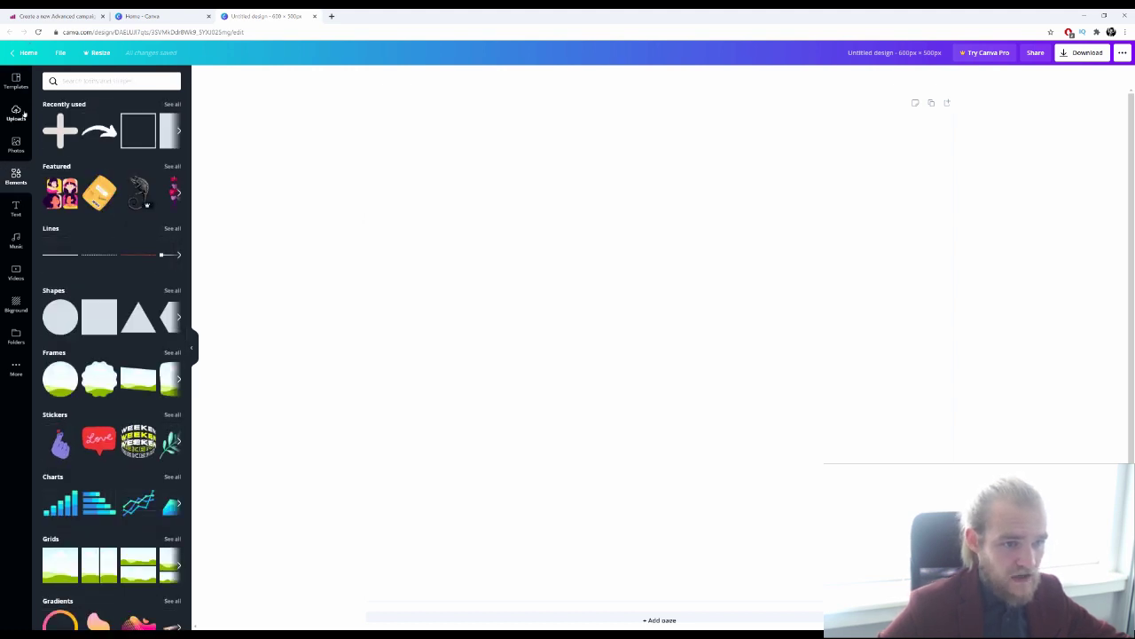
left_click_drag(62, 196, 76, 160)
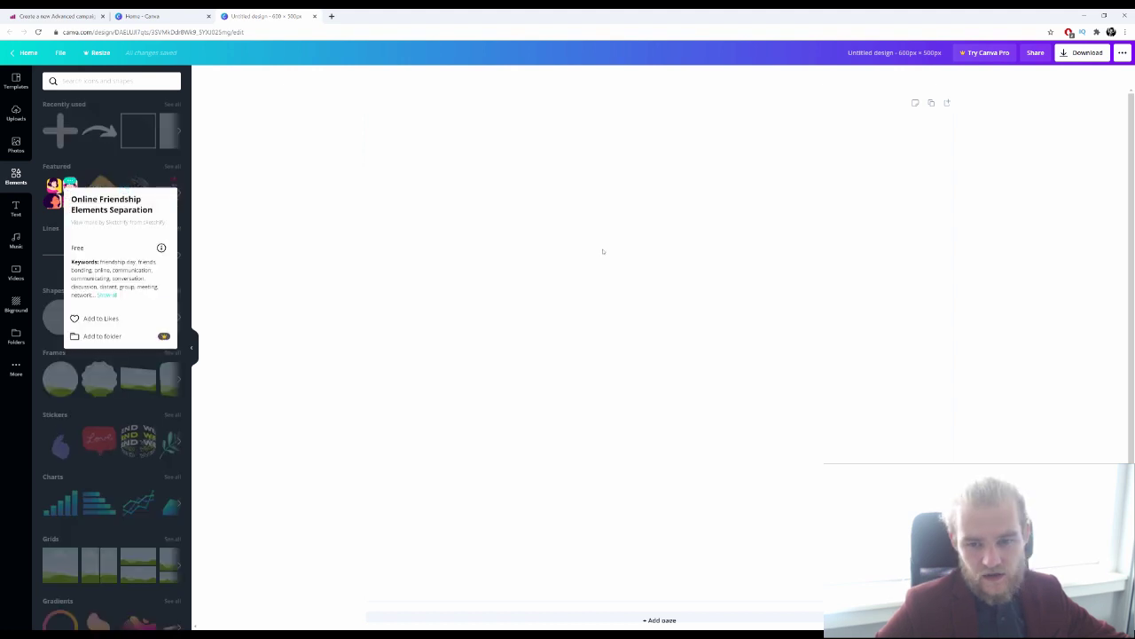
left_click(503, 257)
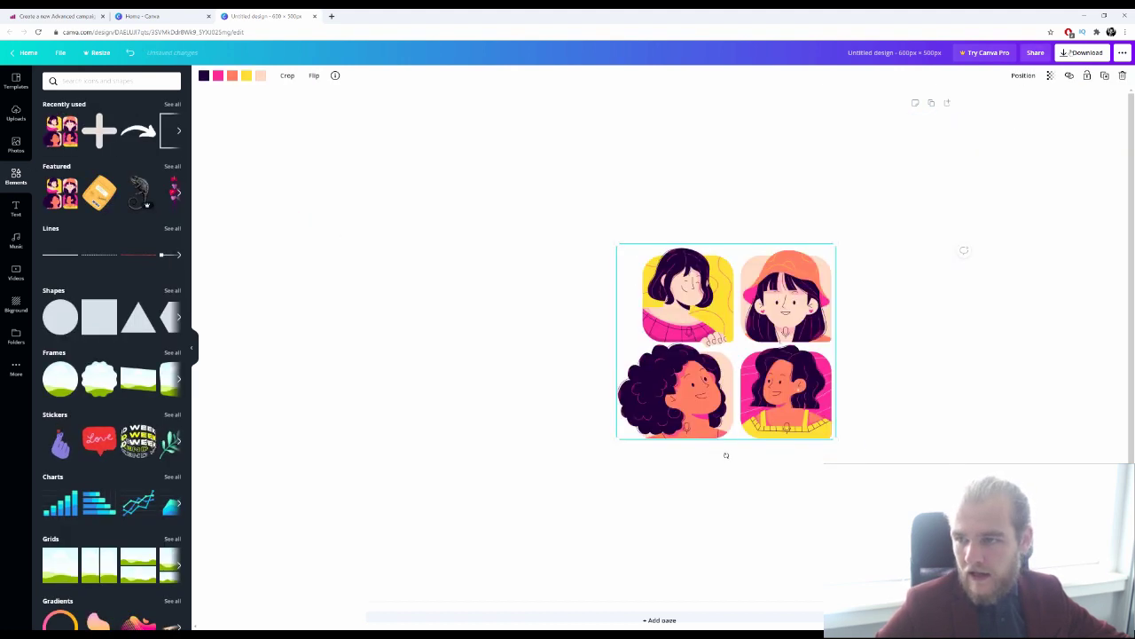
left_click(1055, 202)
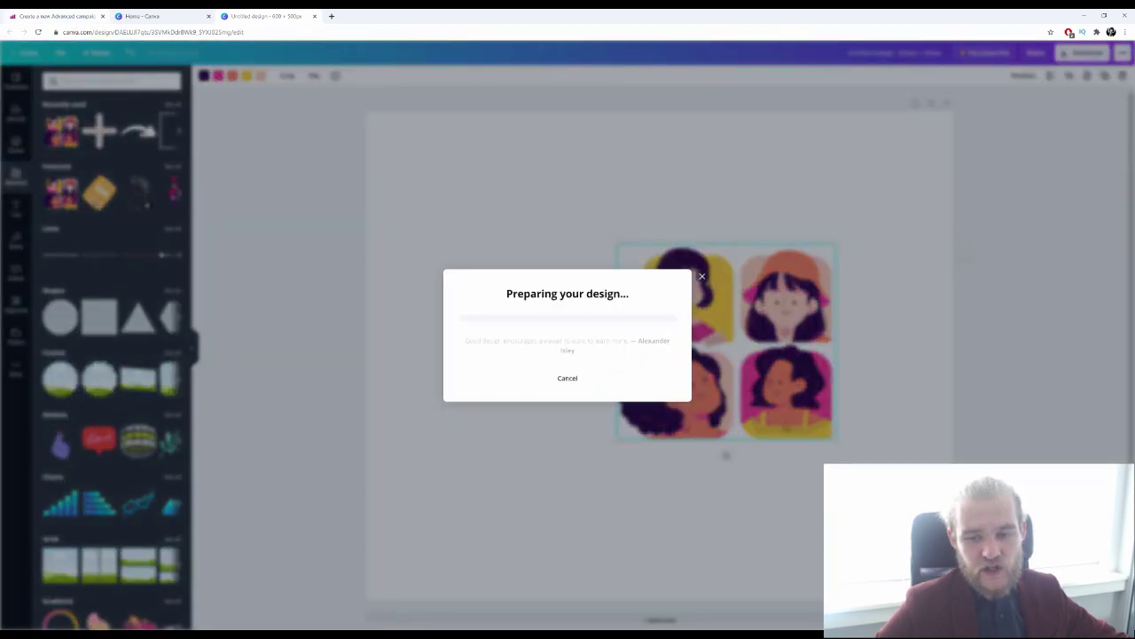
- Switch back to Adcash and upload Untitled design (7).png as the native image, with all five aspect ratios selected
left_click(54, 16)
left_click_drag(14, 617, 477, 325)
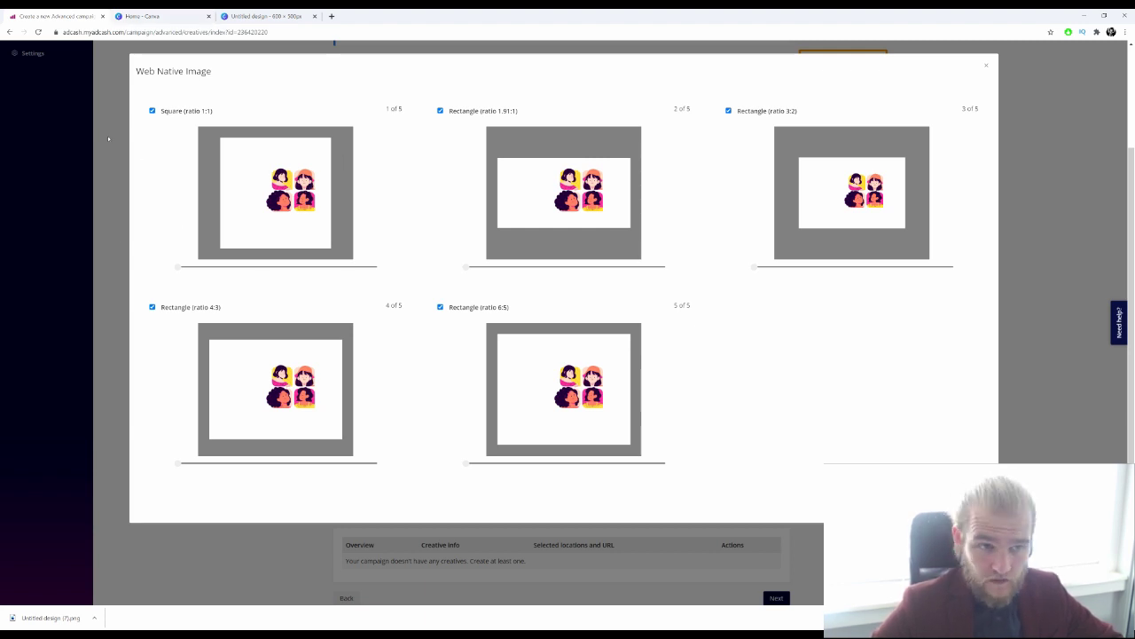
left_click(153, 111)
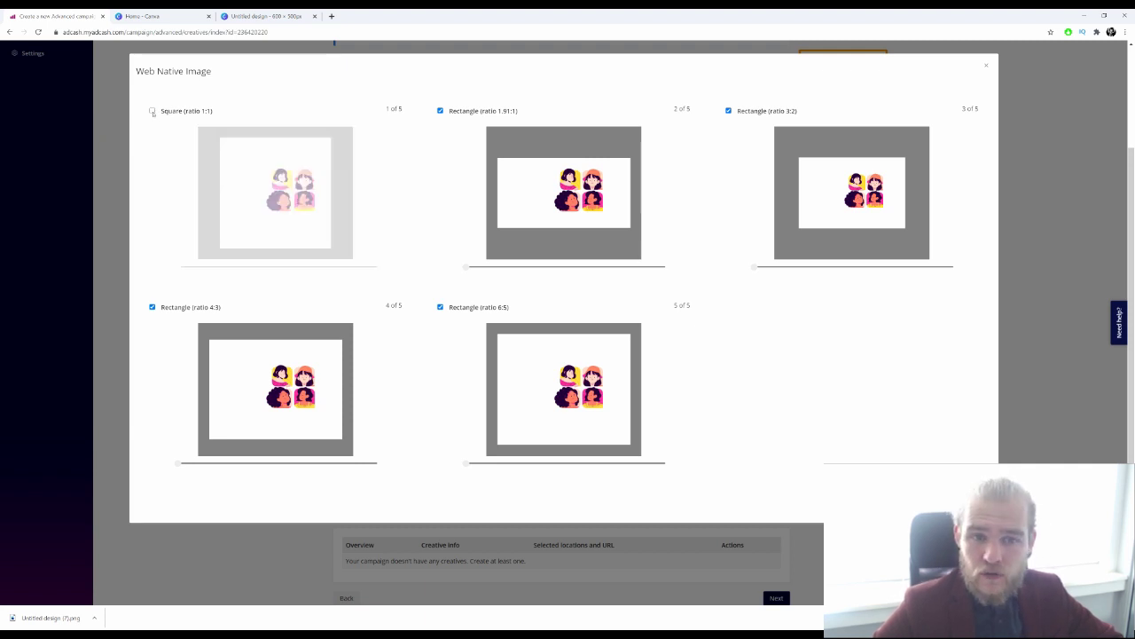
left_click(153, 111)
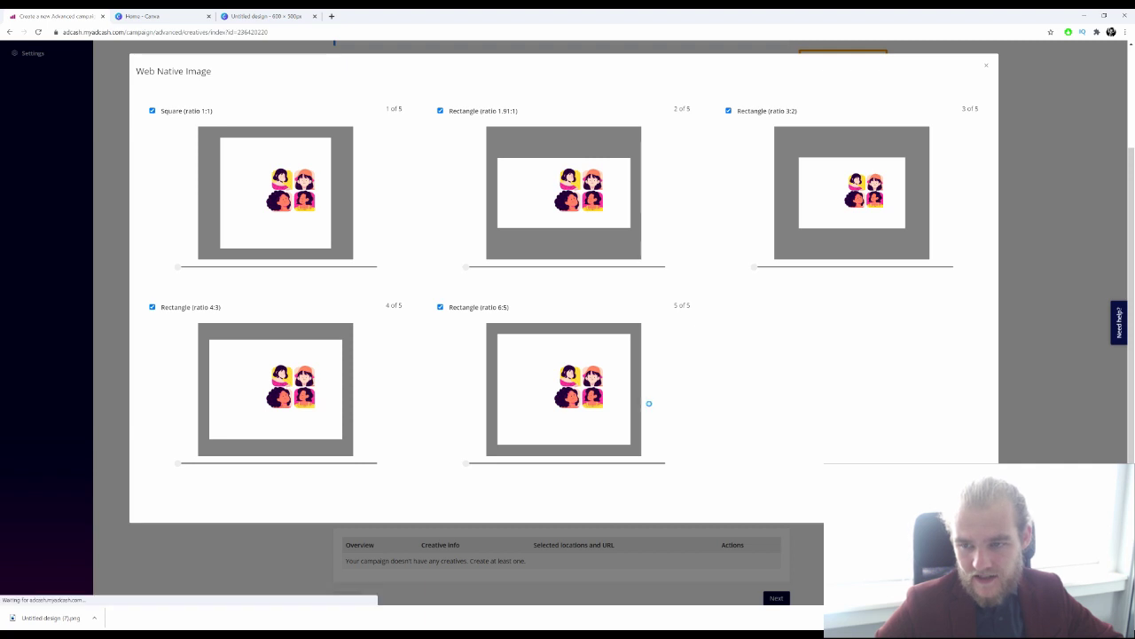
key("Return")
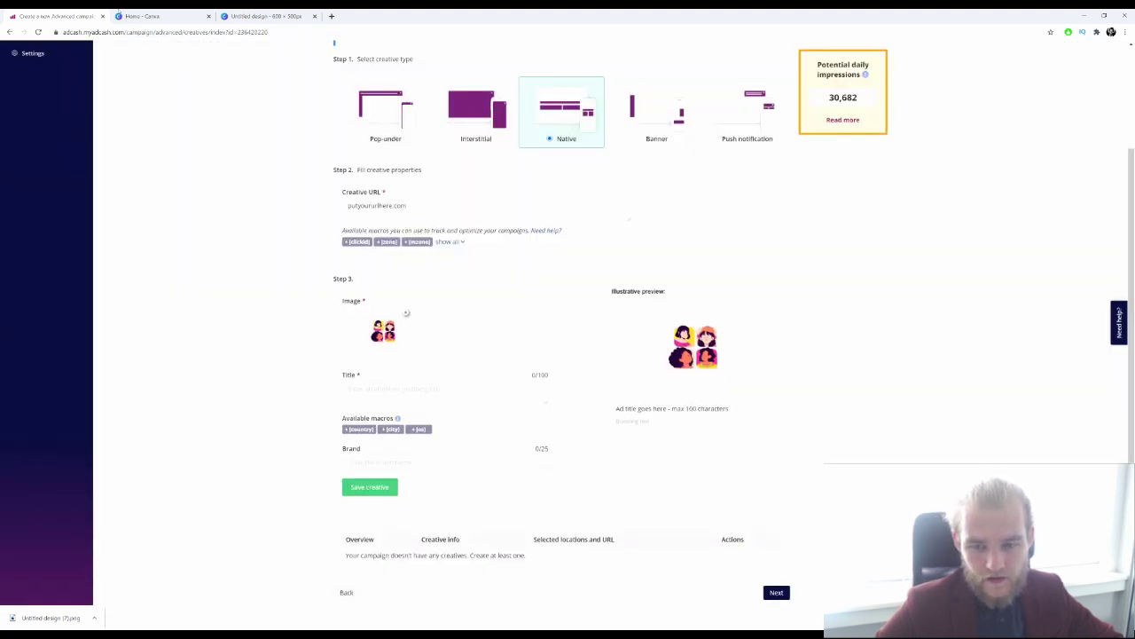
- Save the native creative with the title Four Faces Make Conversions Like Maniacs and brand Four Faces, and continue to the Budget stage
scroll(383, 168, "down", 1)
left_click(408, 368)
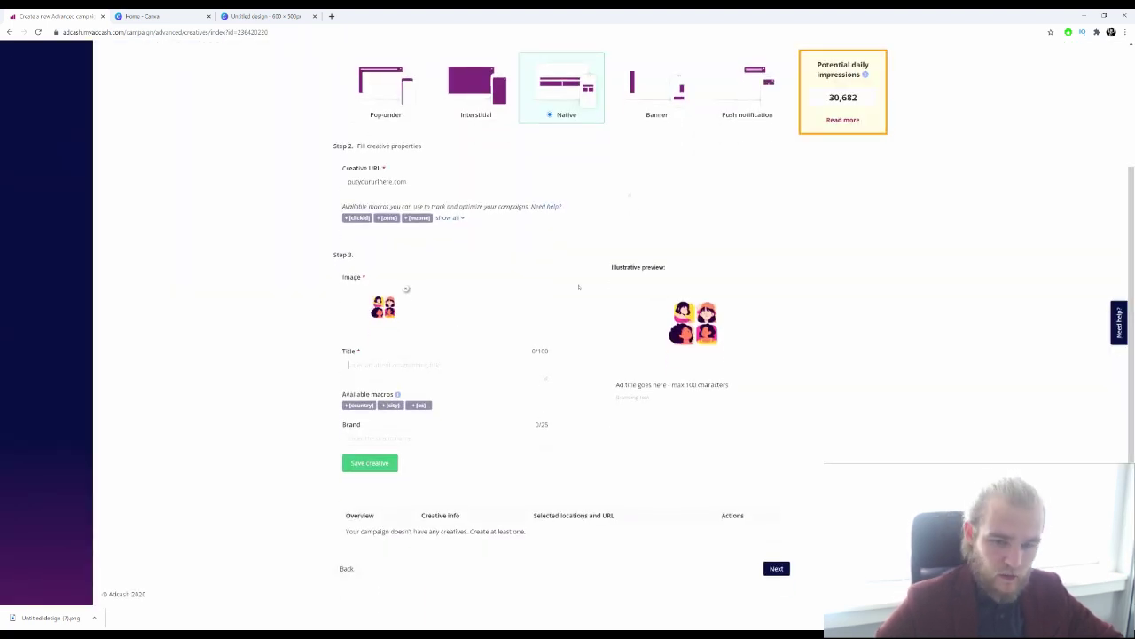
type("Fou")
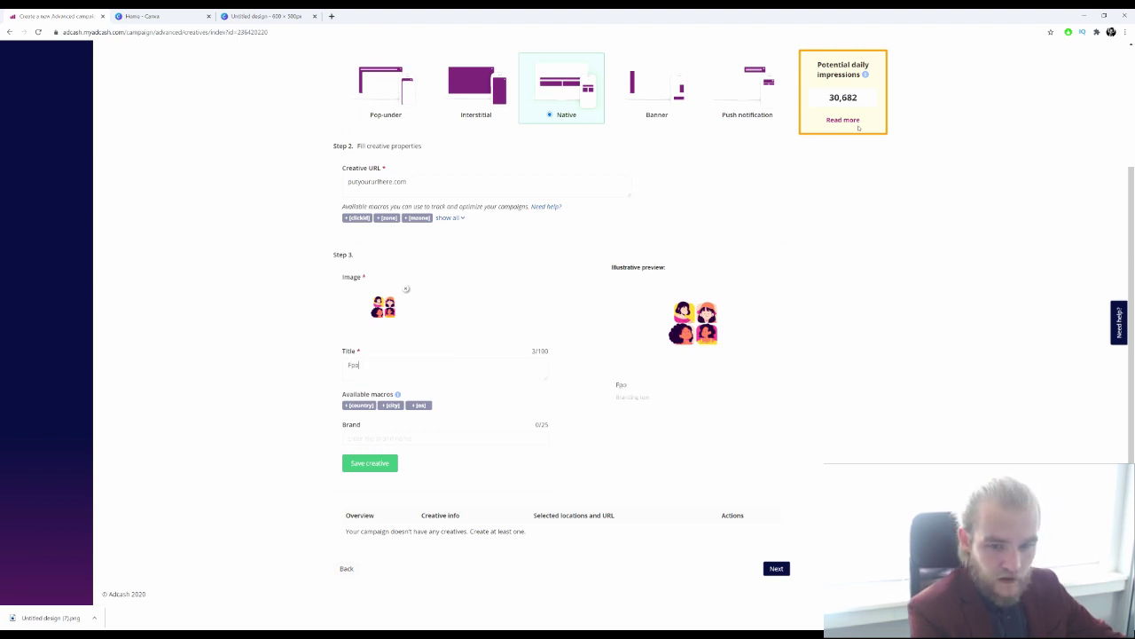
type("r Fa")
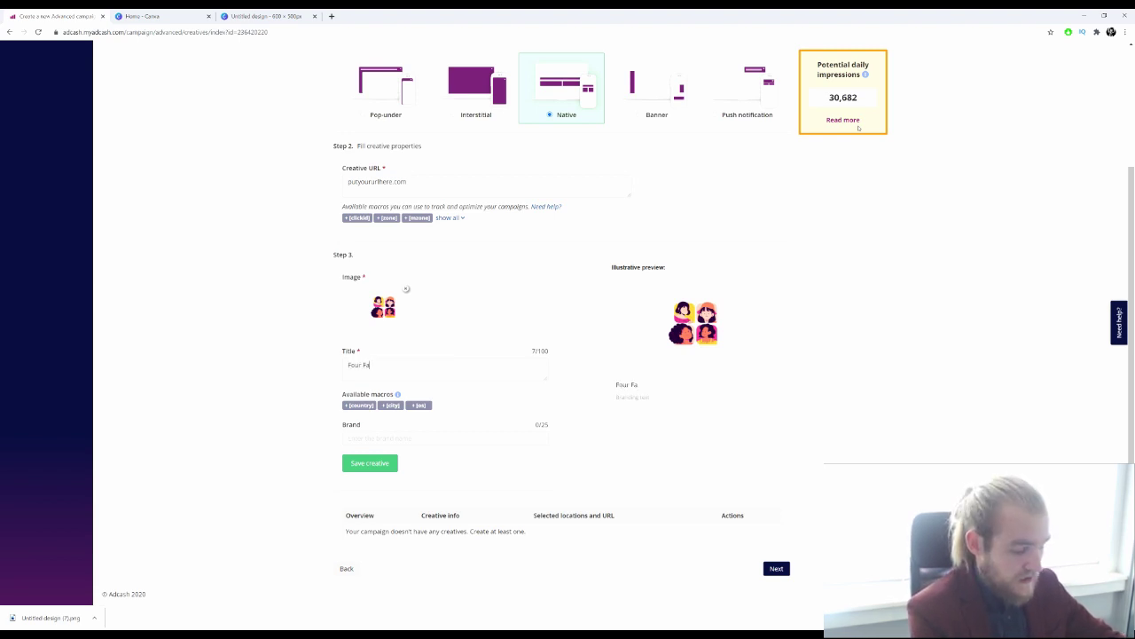
type("ces Make Conversions ")
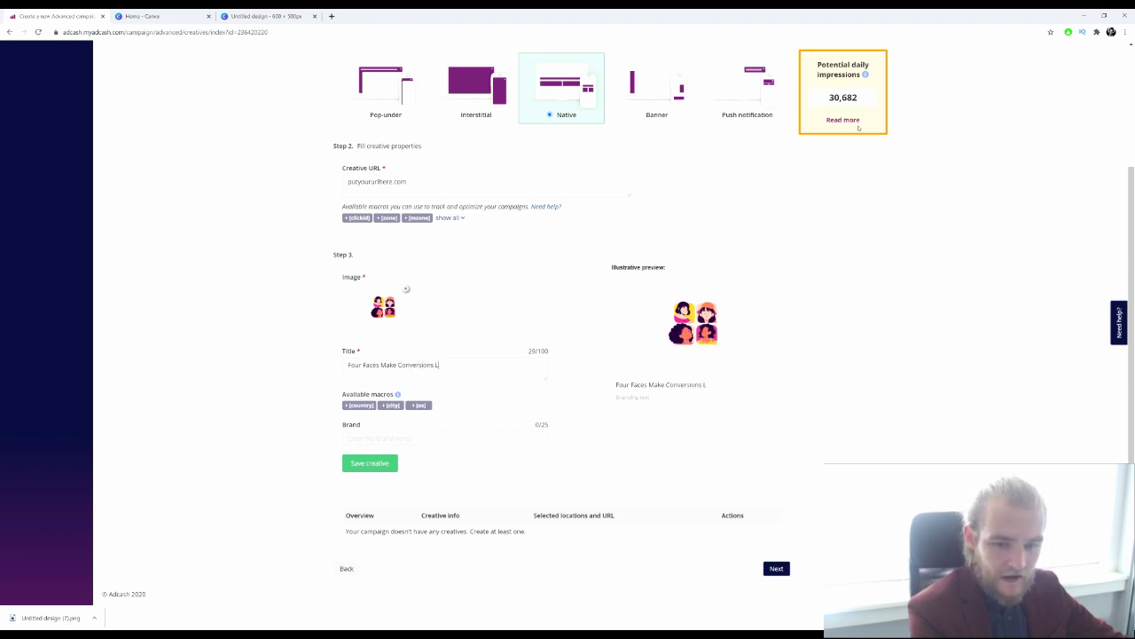
type("Like Maniacs")
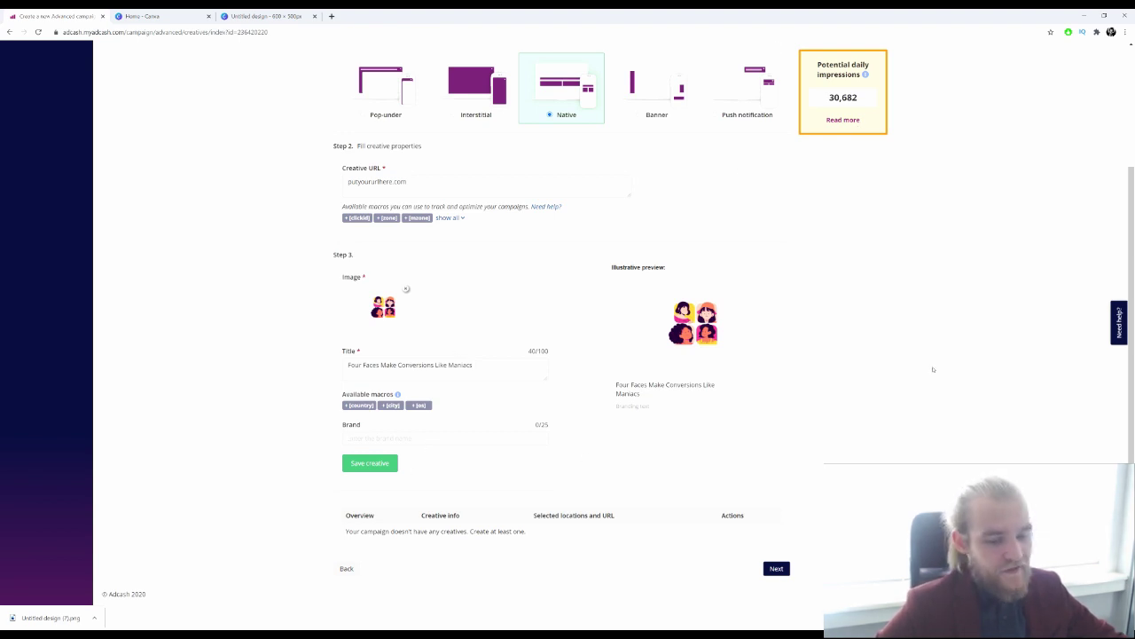
key("Tab")
type("Four Faces")
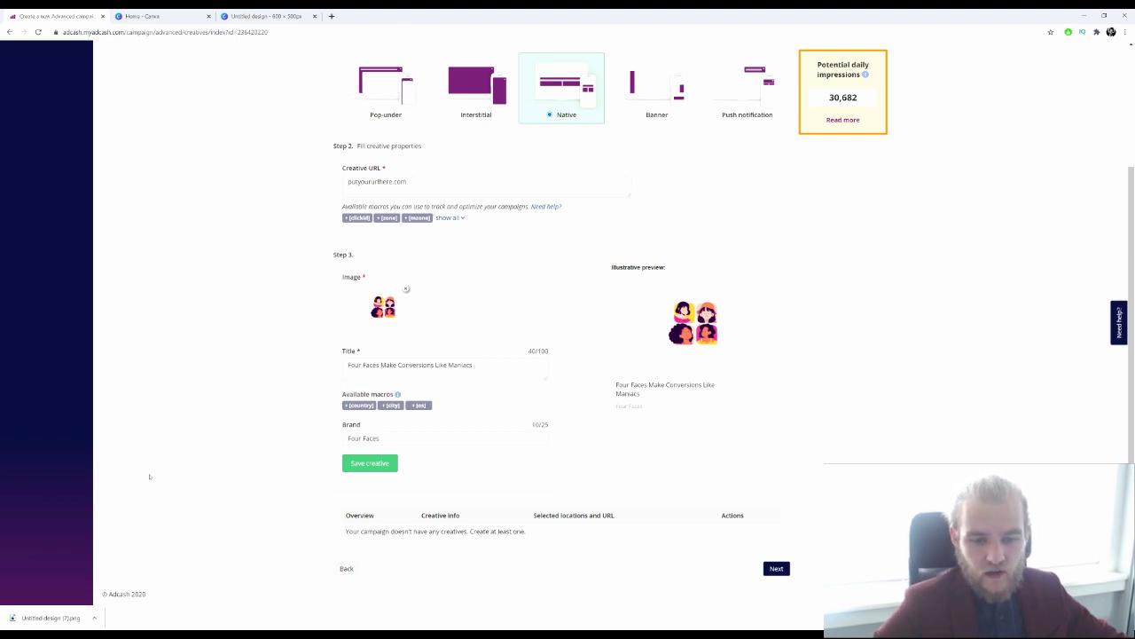
key("Return")
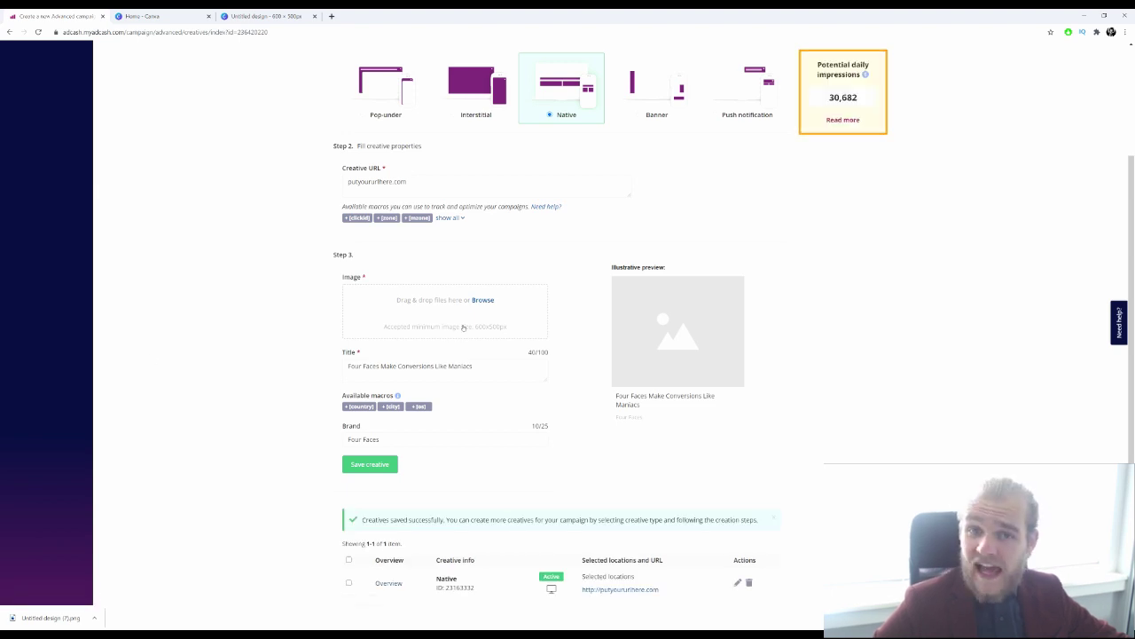
scroll(477, 324, "down", 2)
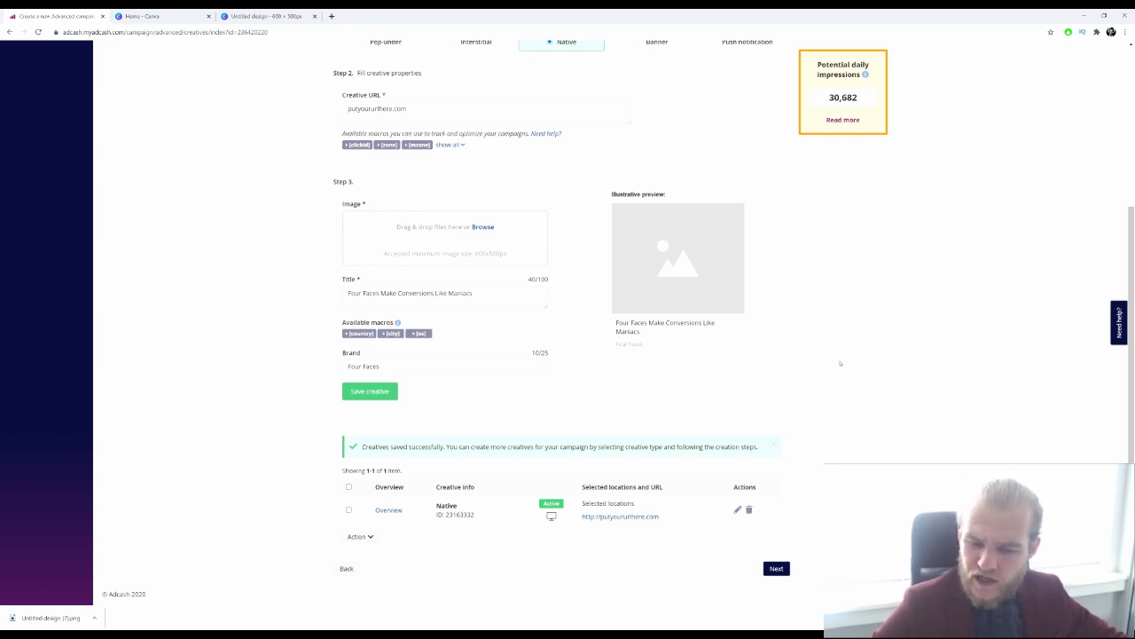
left_click(787, 571)
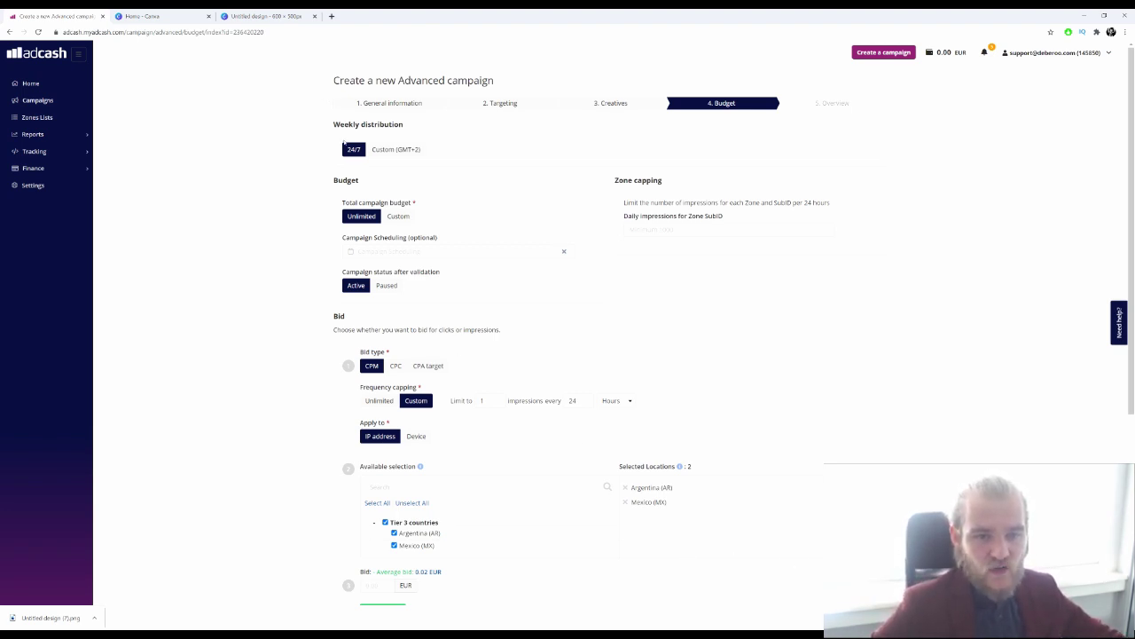
- Preview the custom weekly distribution settings, return to 24/7, and look over the bid section and campaign scheduling calendar
left_click_drag(327, 124, 488, 127)
left_click(487, 126)
left_click(397, 149)
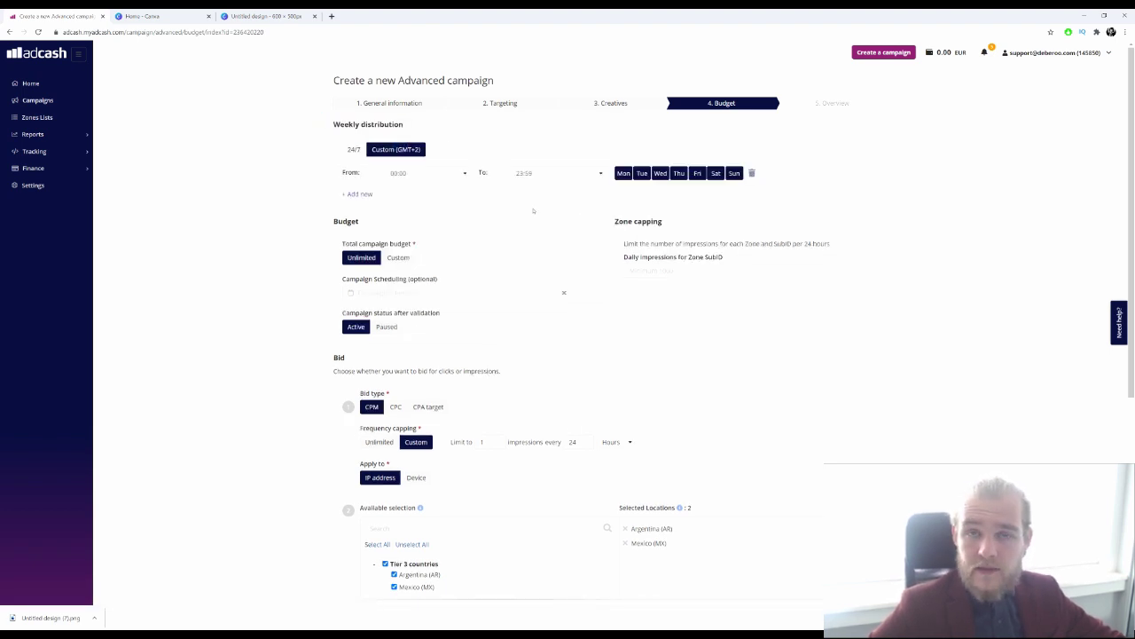
left_click(354, 149)
scroll(181, 325, "down", 5)
scroll(177, 325, "up", 5)
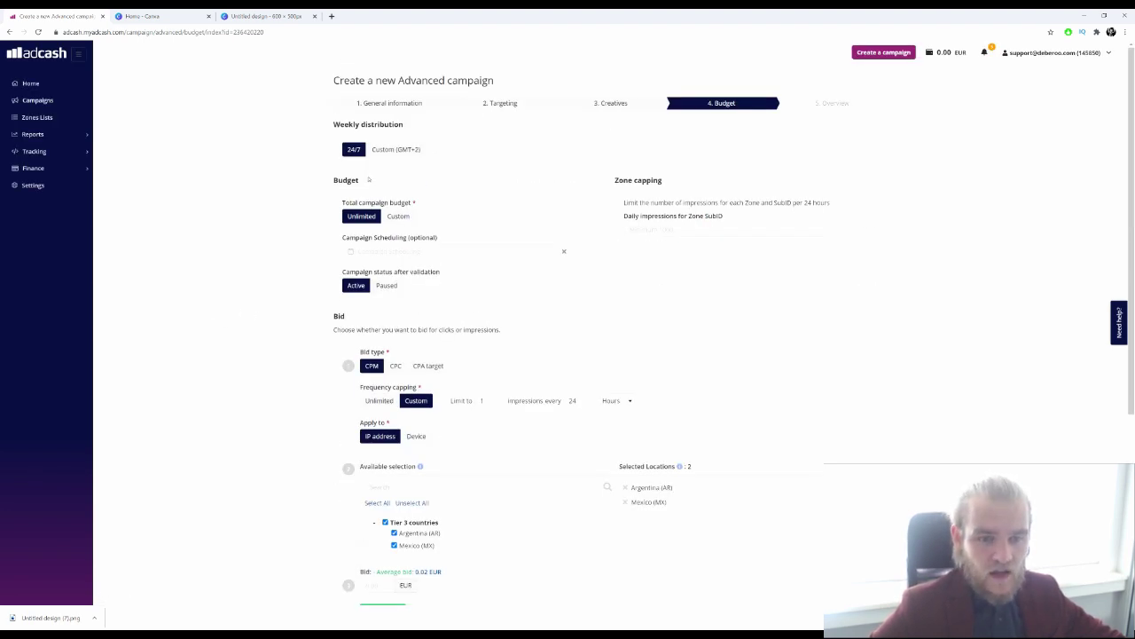
scroll(293, 177, "down", 3)
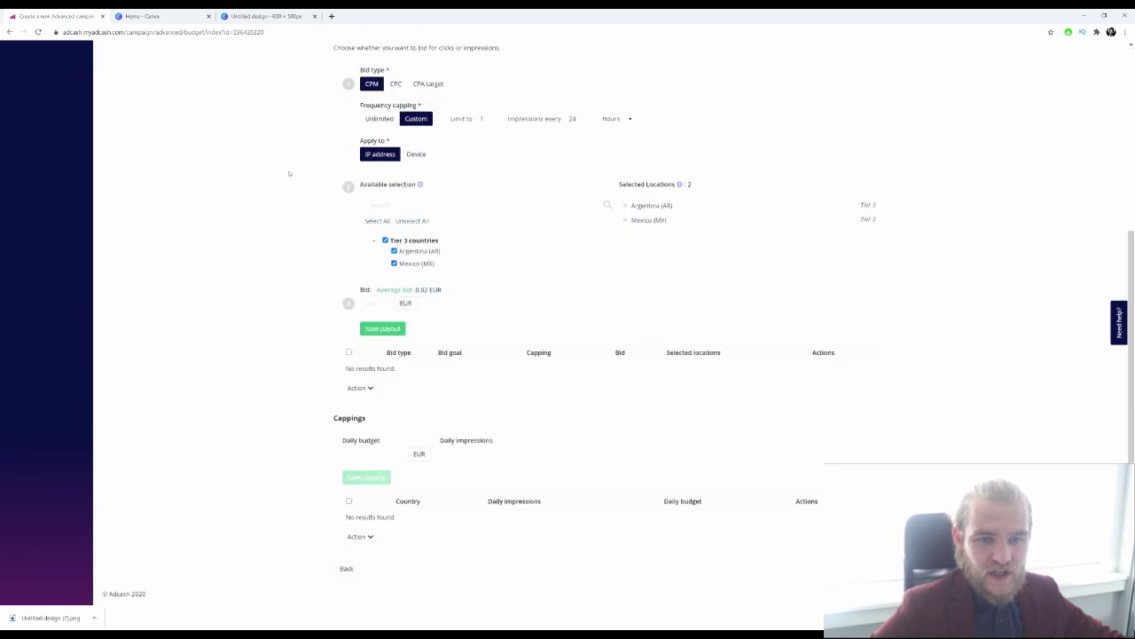
scroll(293, 177, "up", 3)
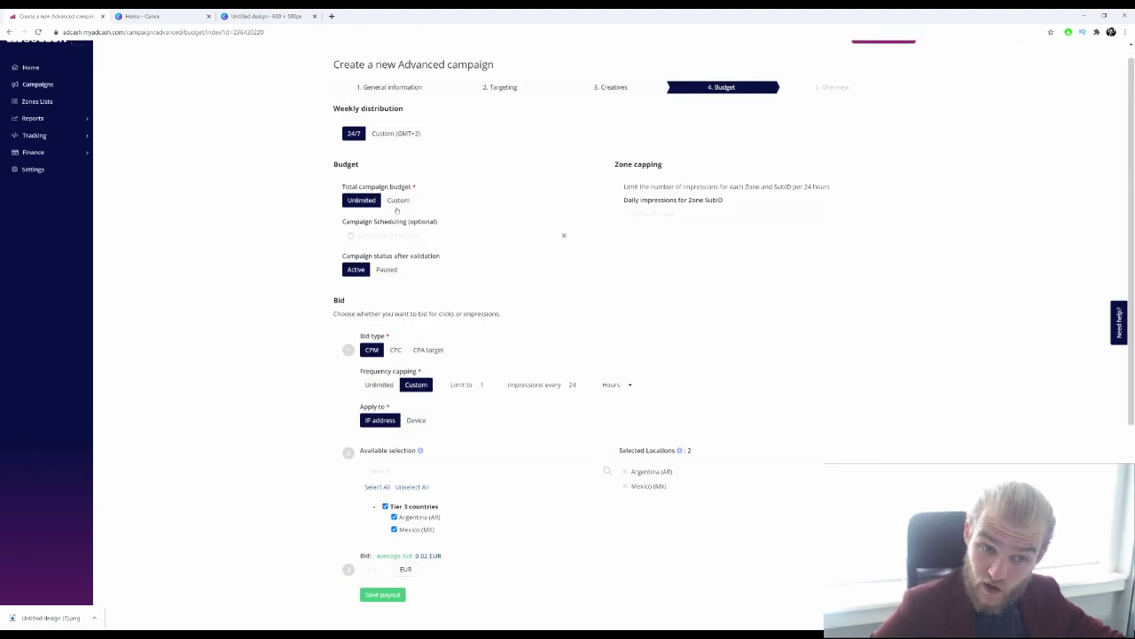
left_click(387, 235)
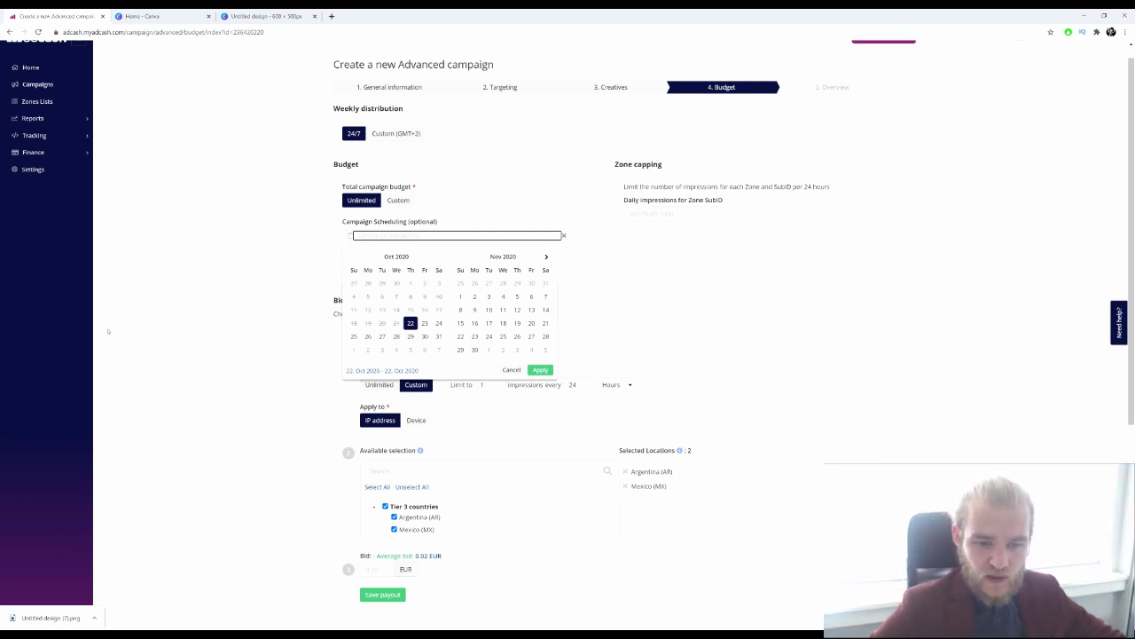
left_click(254, 236)
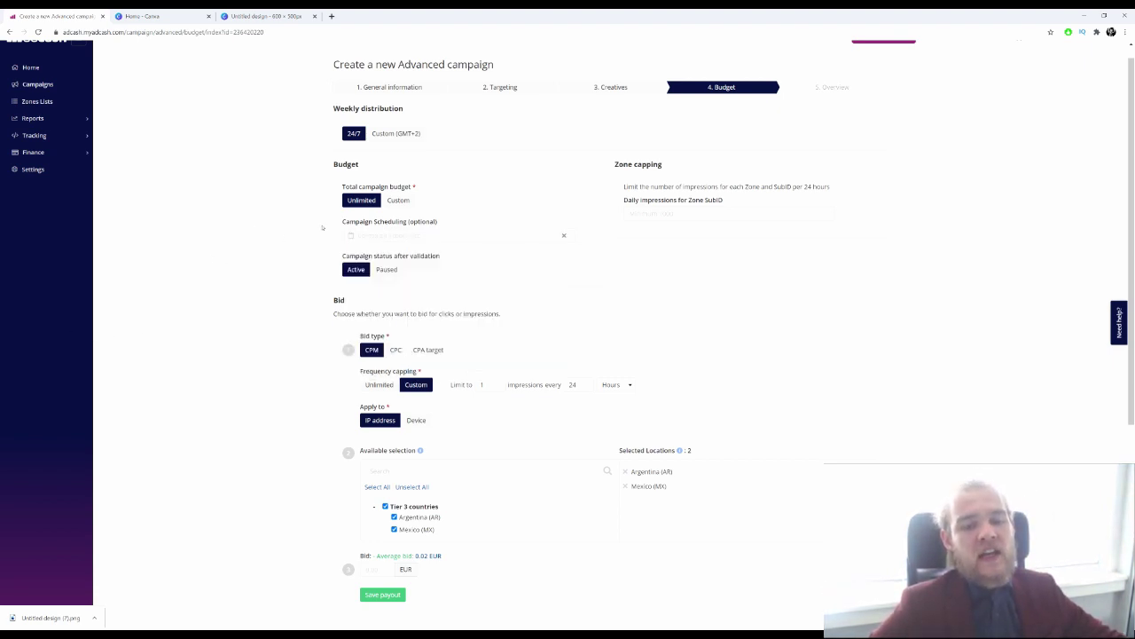
triple_click(471, 220)
left_click(176, 378)
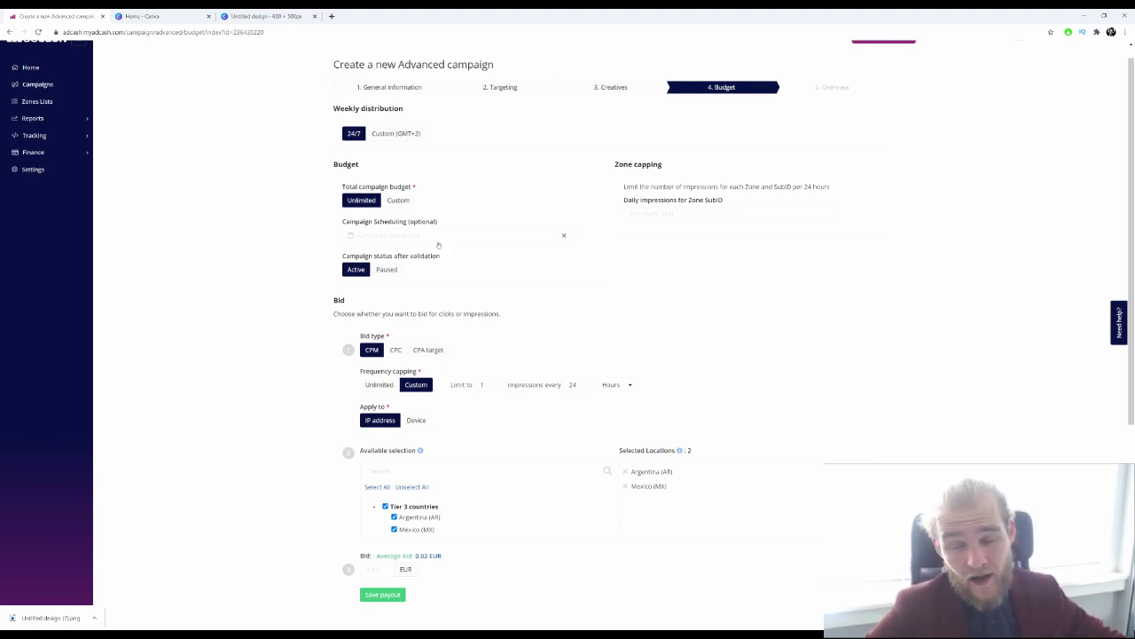
- Switch the total campaign budget to Custom and set it to 4000 EUR
left_click(390, 199)
left_click(387, 223)
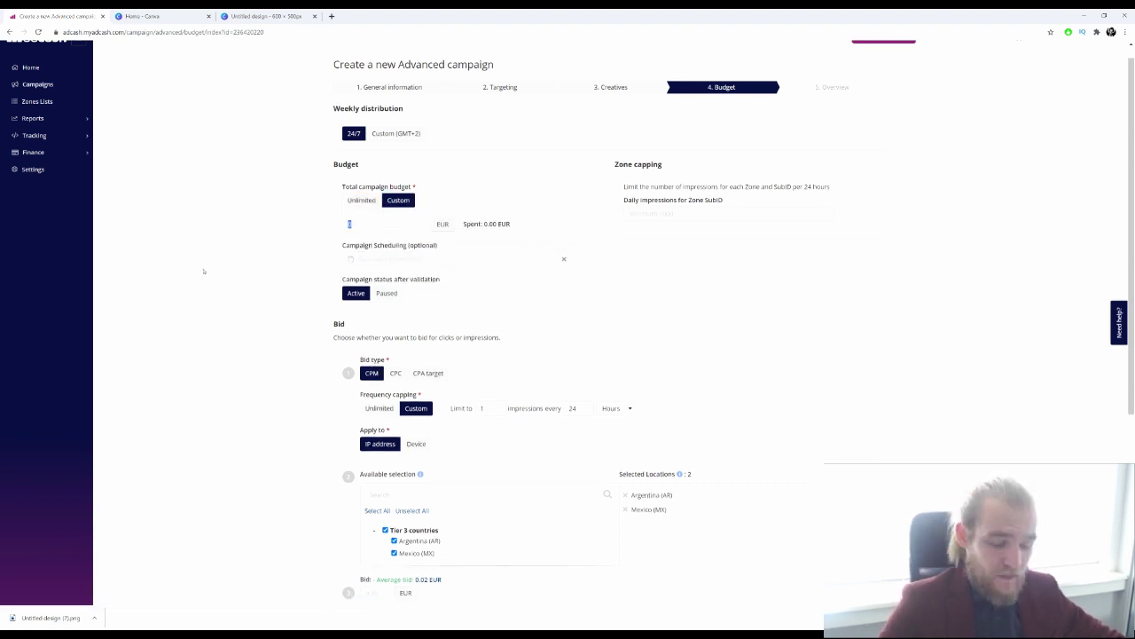
type("4000")
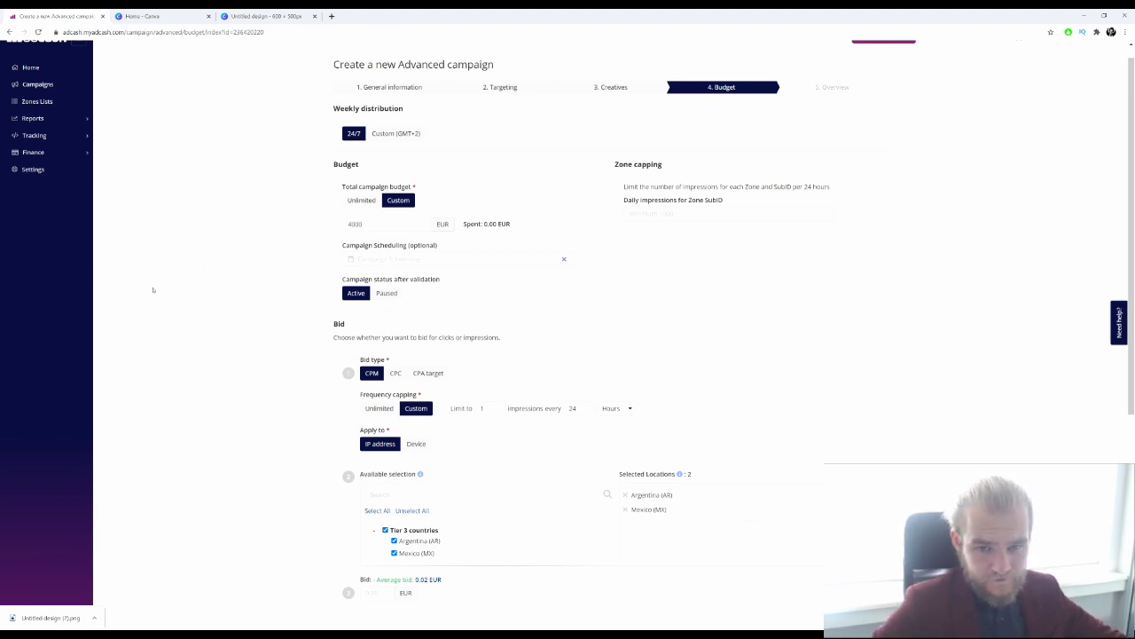
scroll(252, 306, "down", 3)
scroll(240, 292, "up", 3)
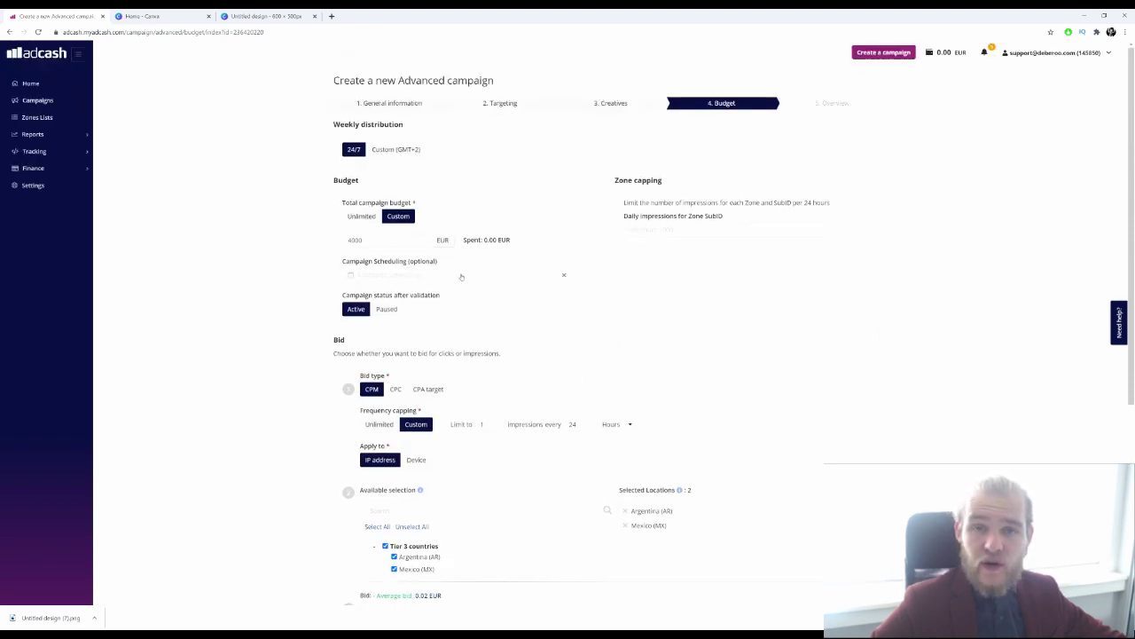
scroll(467, 280, "down", 3)
scroll(474, 272, "up", 3)
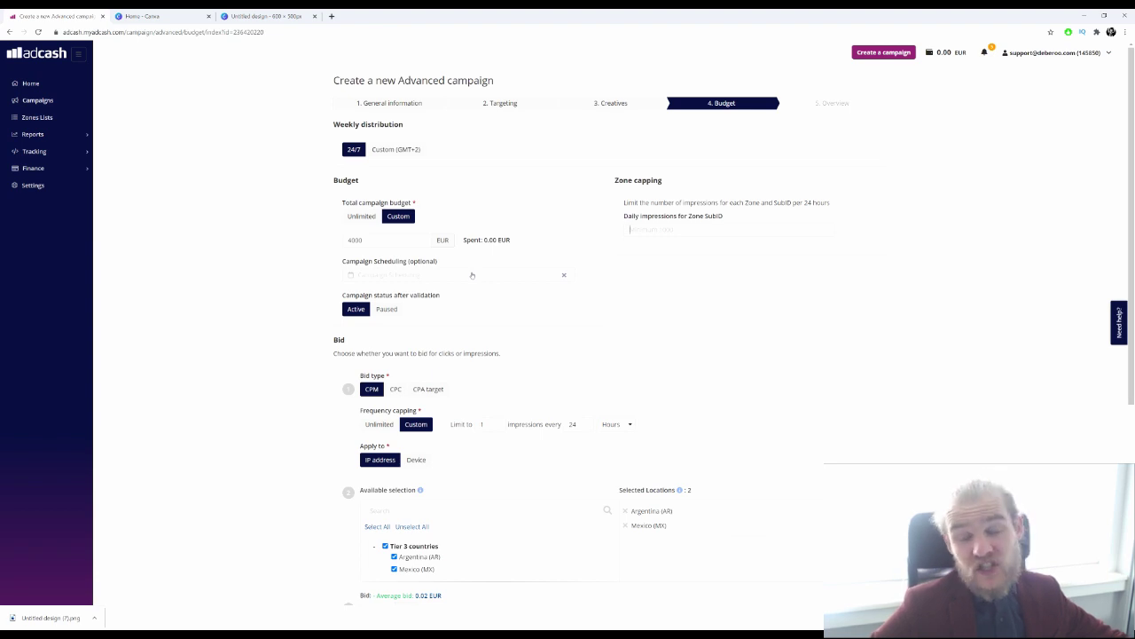
- Limit the CPM bid's frequency capping to 2 impressions every 24 hours, applied per device
scroll(451, 284, "down", 3)
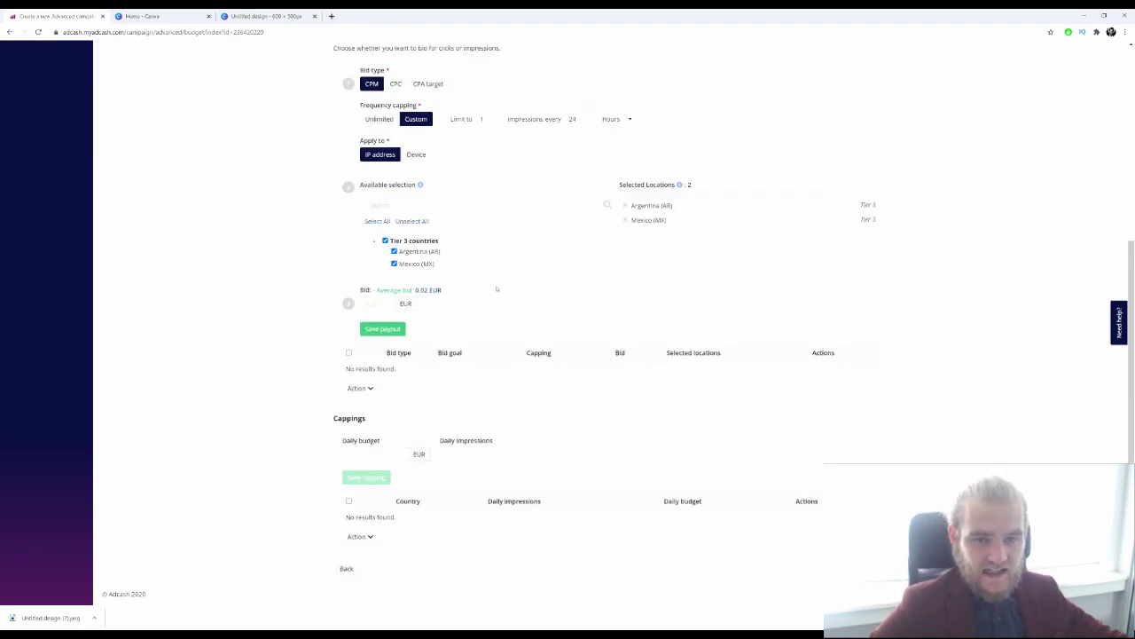
scroll(465, 441, "up", 1)
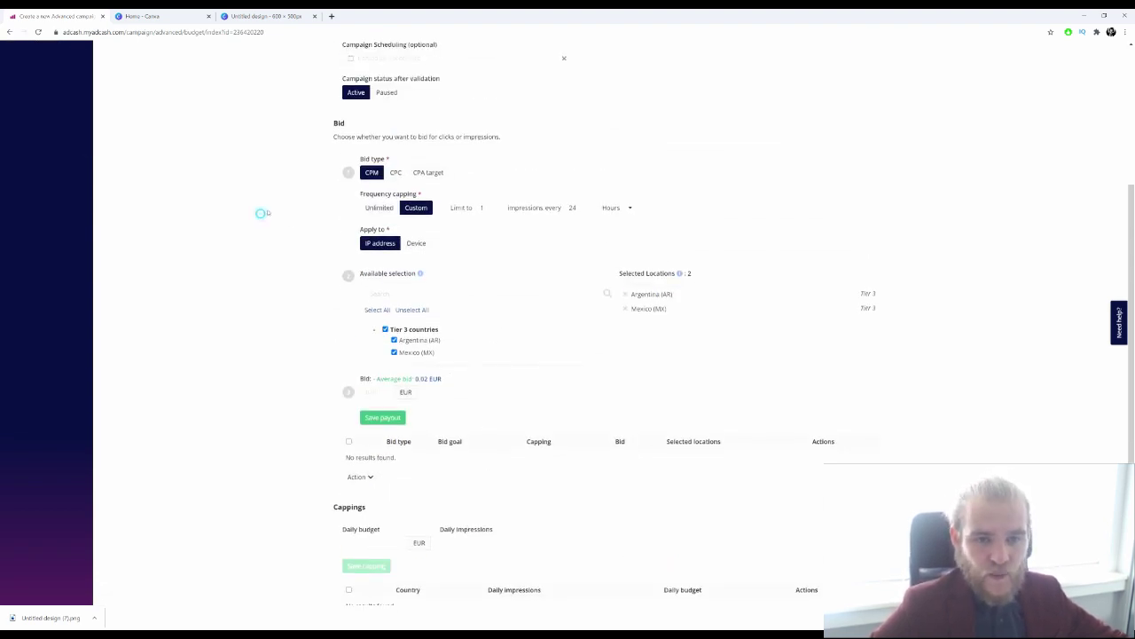
left_click_drag(389, 149, 352, 181)
left_click(307, 213)
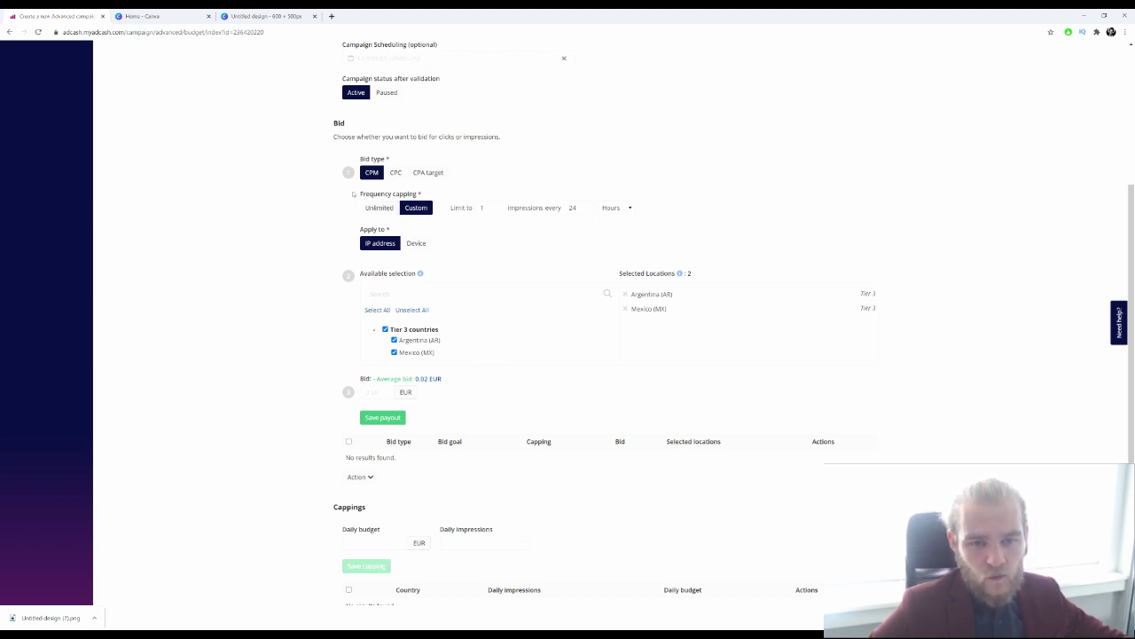
double_click(484, 209)
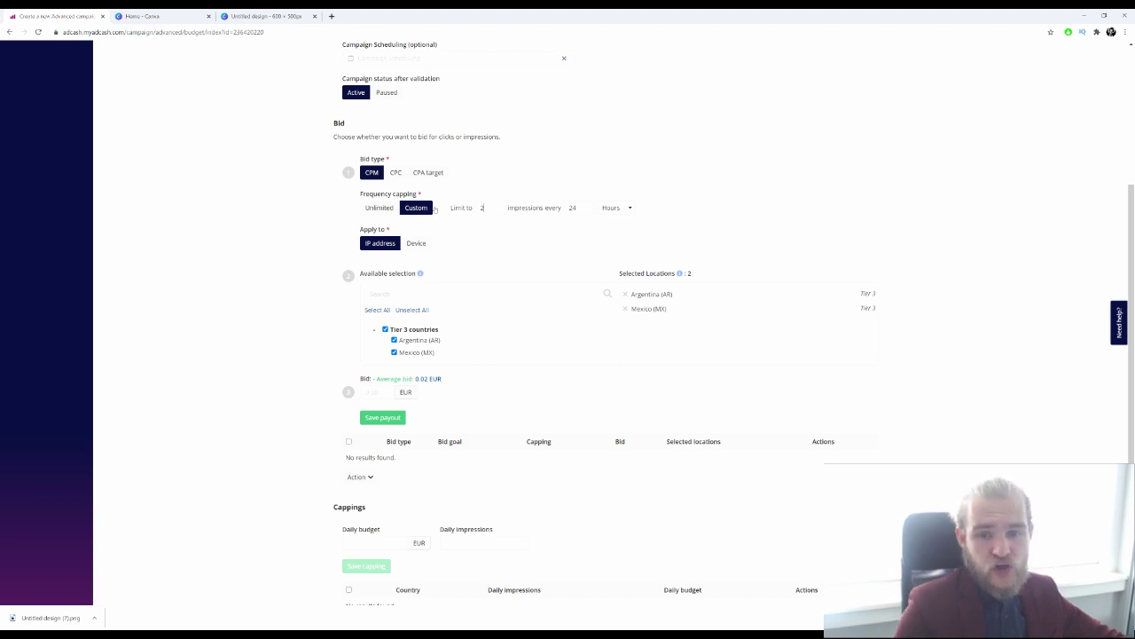
type("2")
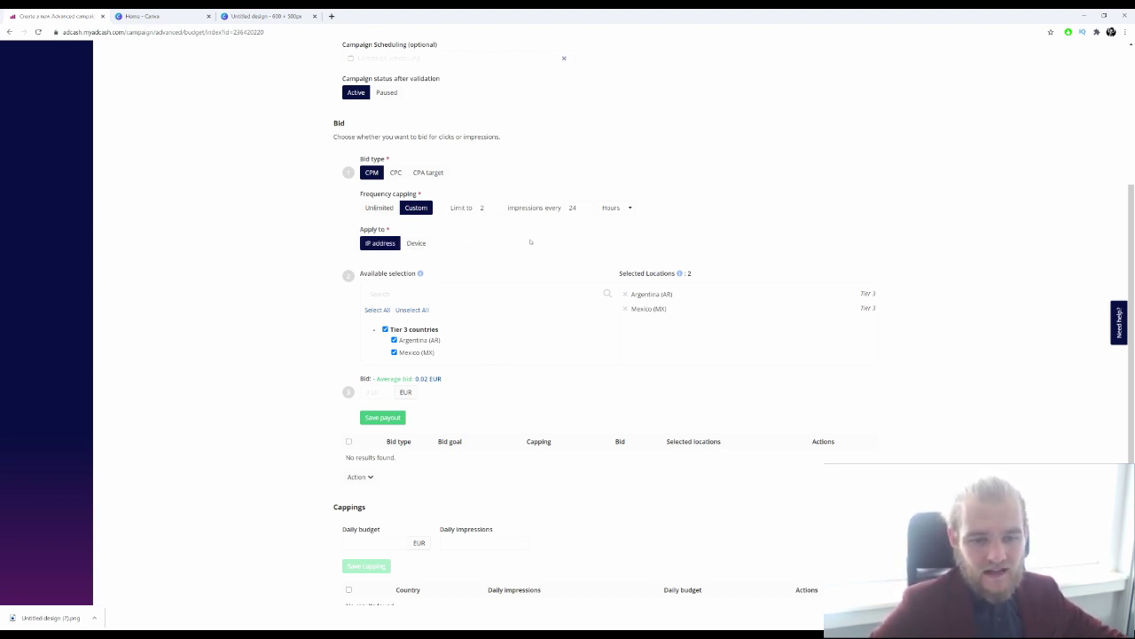
left_click(421, 242)
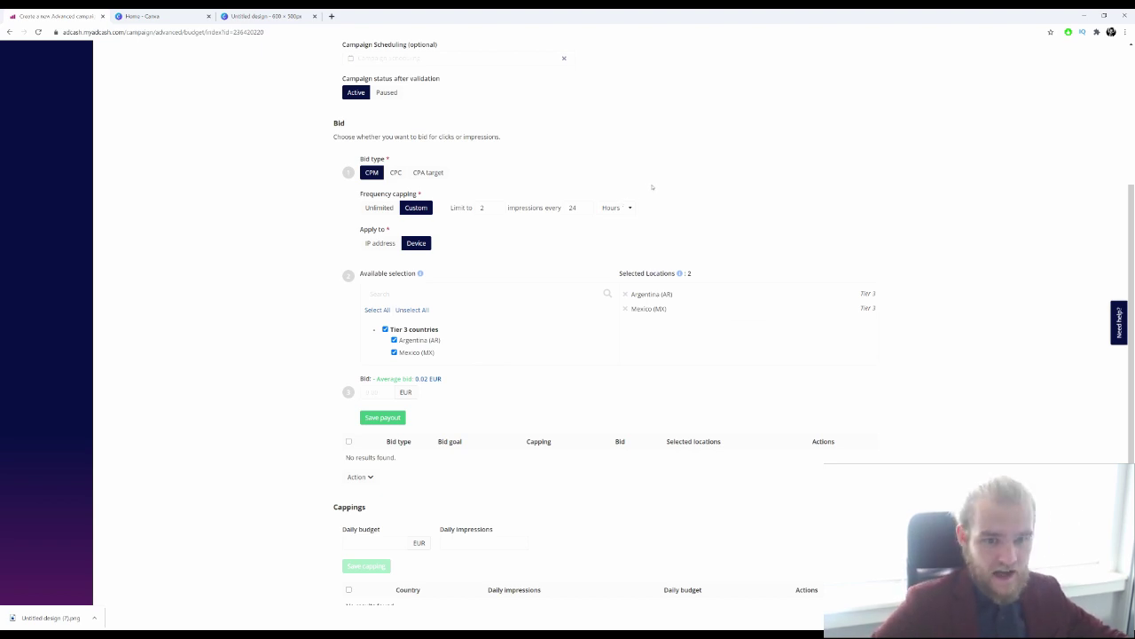
- Set the bid for Argentina and Mexico to 0.03 EUR and save the payout
scroll(473, 236, "down", 1)
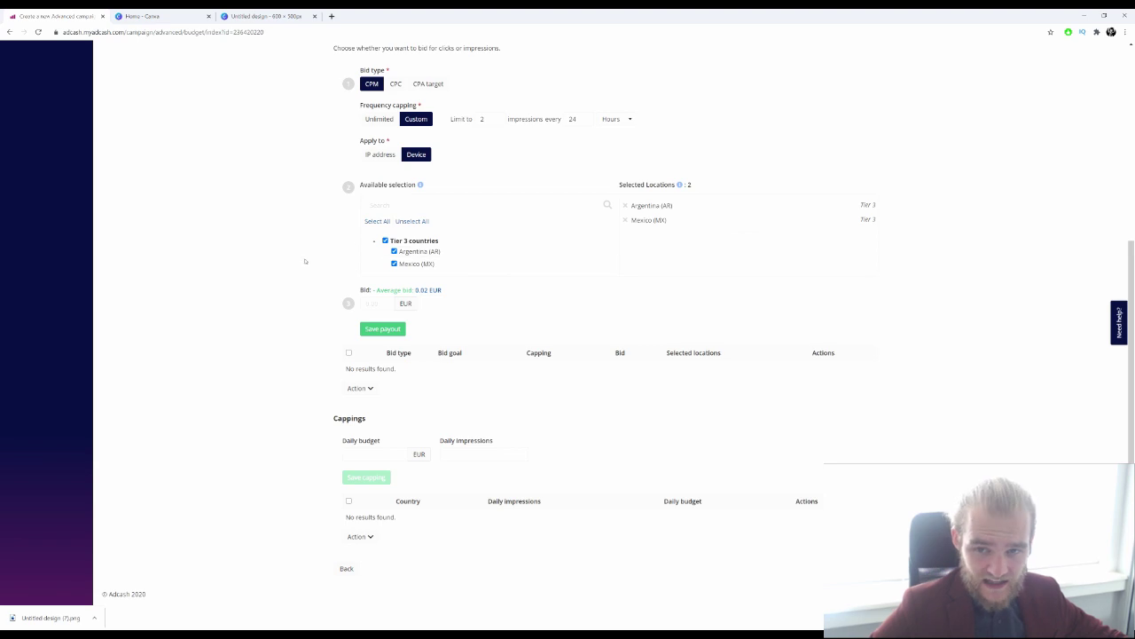
left_click(387, 304)
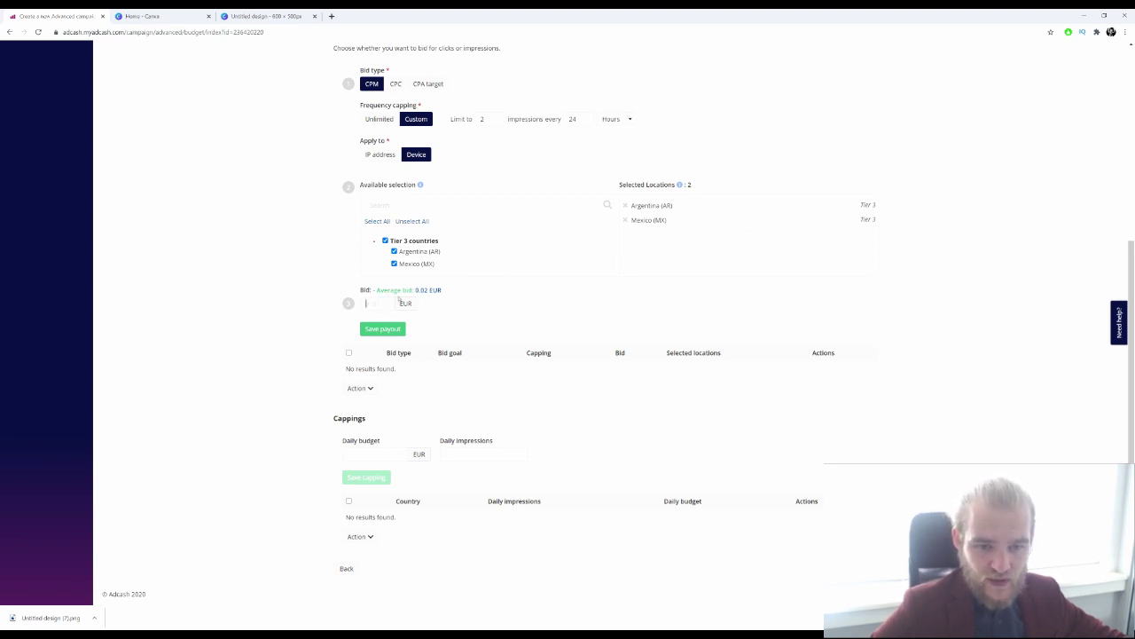
type("0.03")
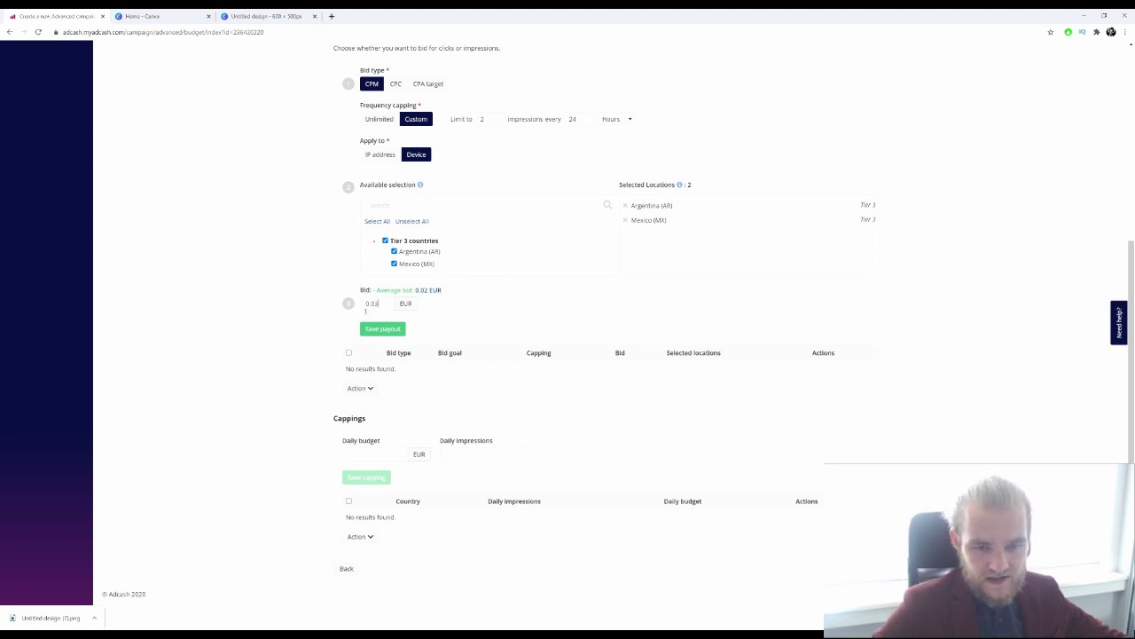
left_click(382, 328)
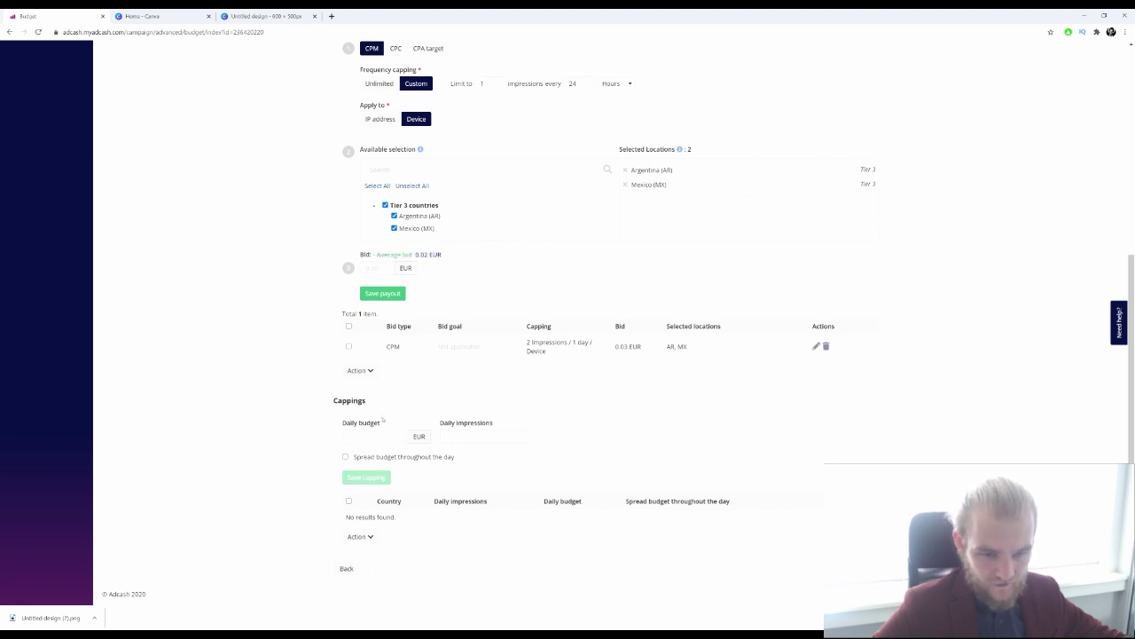
- Add a campaign capping with a daily budget of 400 EUR, spread throughout the day, and save it
left_click_drag(323, 404, 367, 401)
left_click(390, 411)
left_click(373, 435)
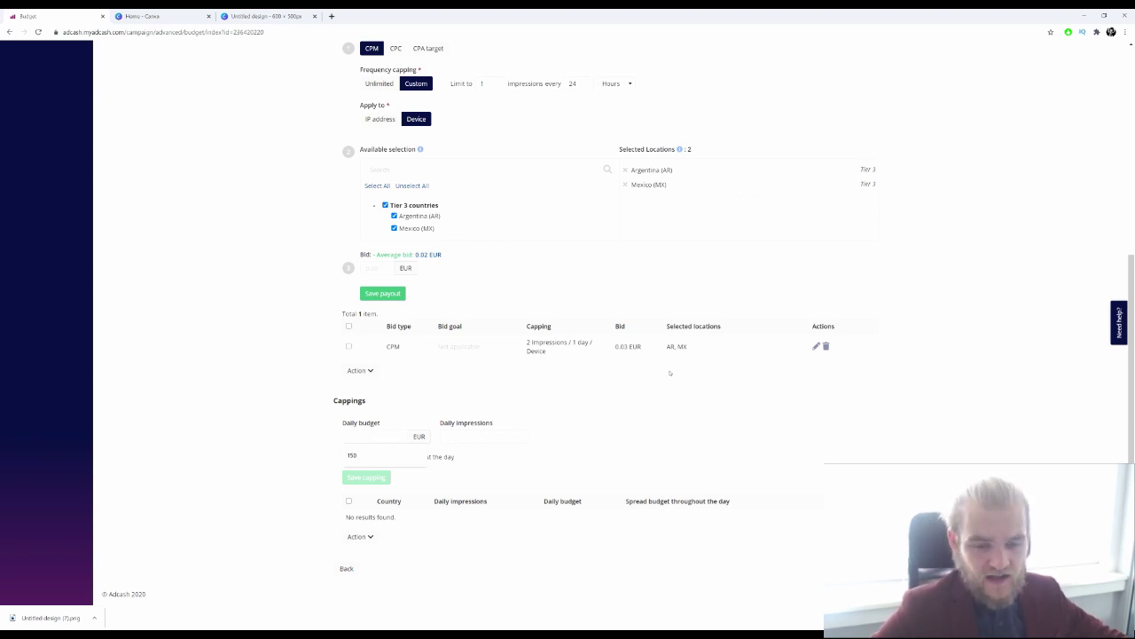
left_click(282, 446)
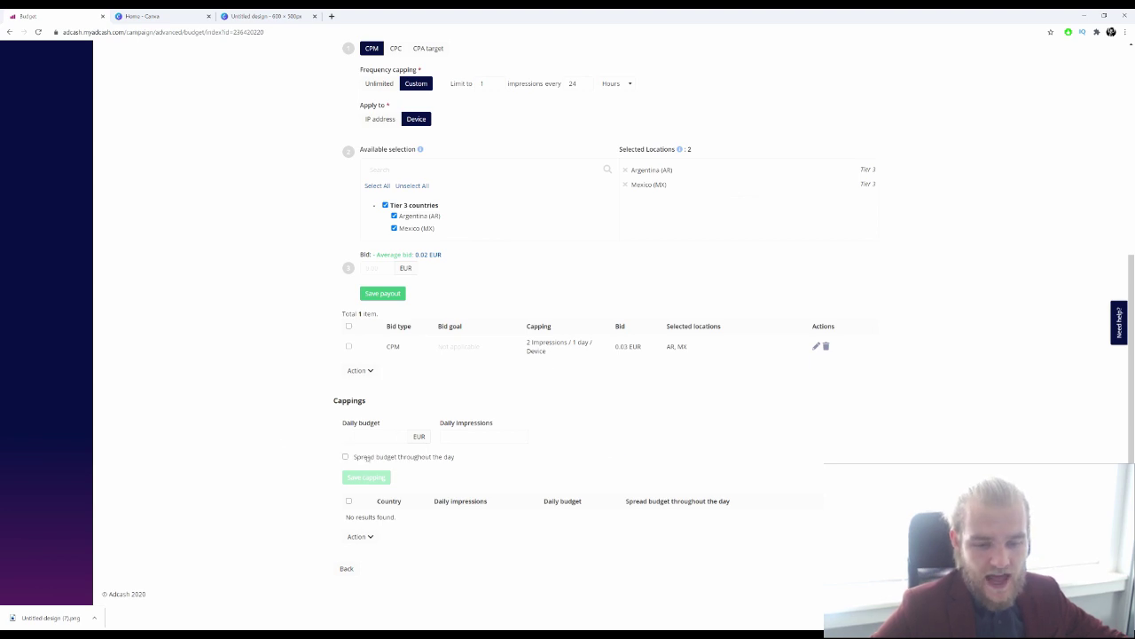
left_click(390, 440)
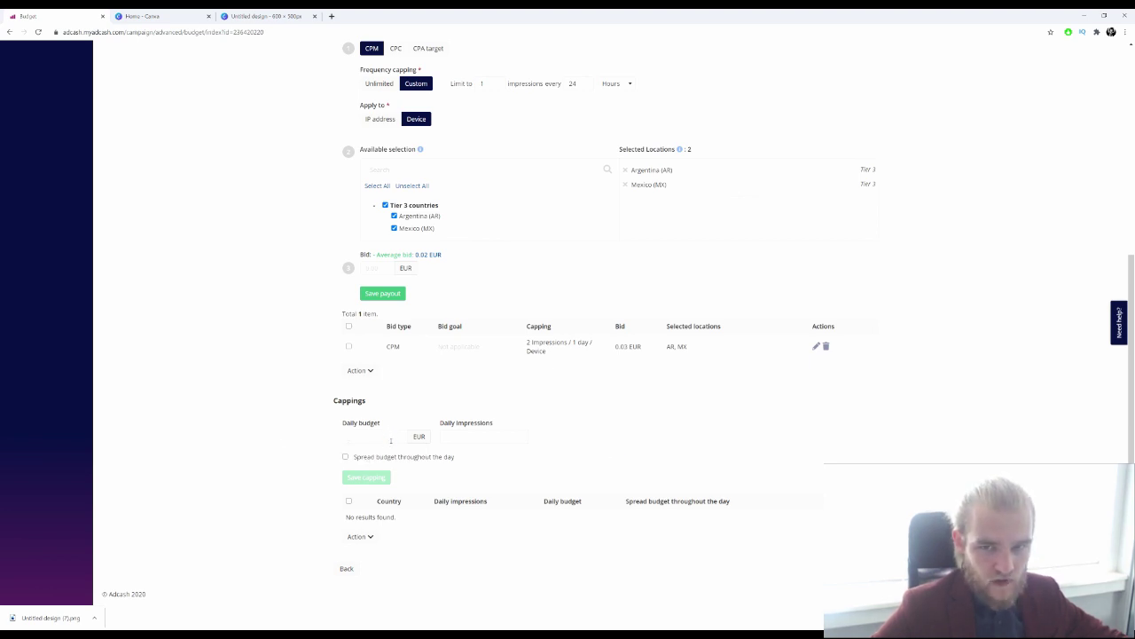
scroll(412, 55, "up", 4)
scroll(323, 231, "down", 4)
scroll(328, 236, "up", 4)
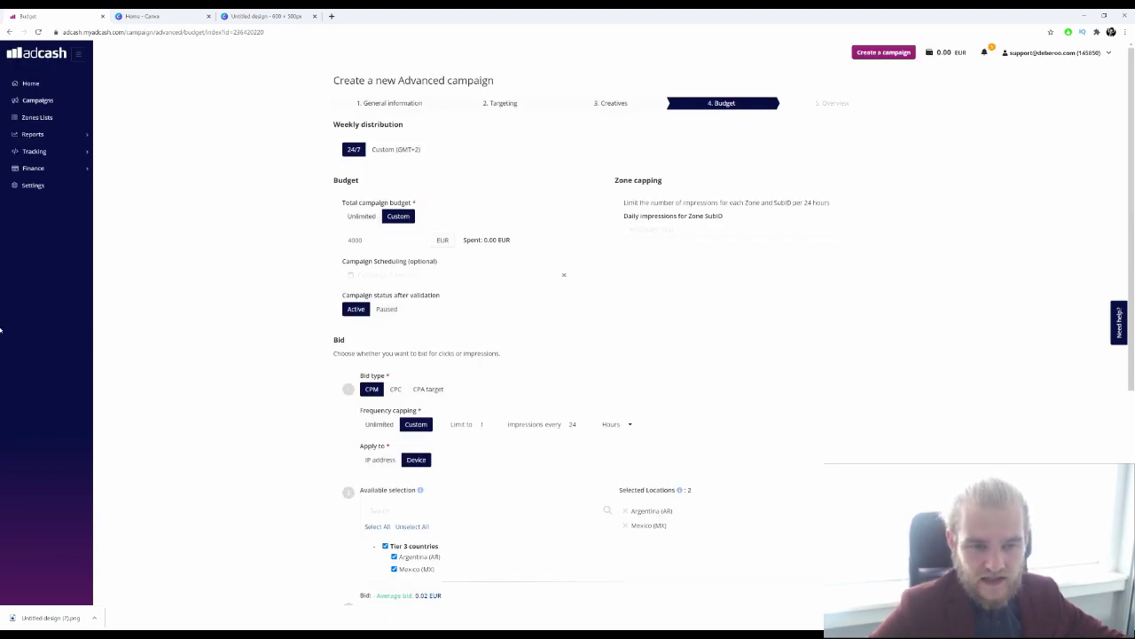
scroll(236, 360, "down", 4)
scroll(566, 293, "up", 2)
scroll(567, 293, "up", 2)
scroll(545, 552, "down", 4)
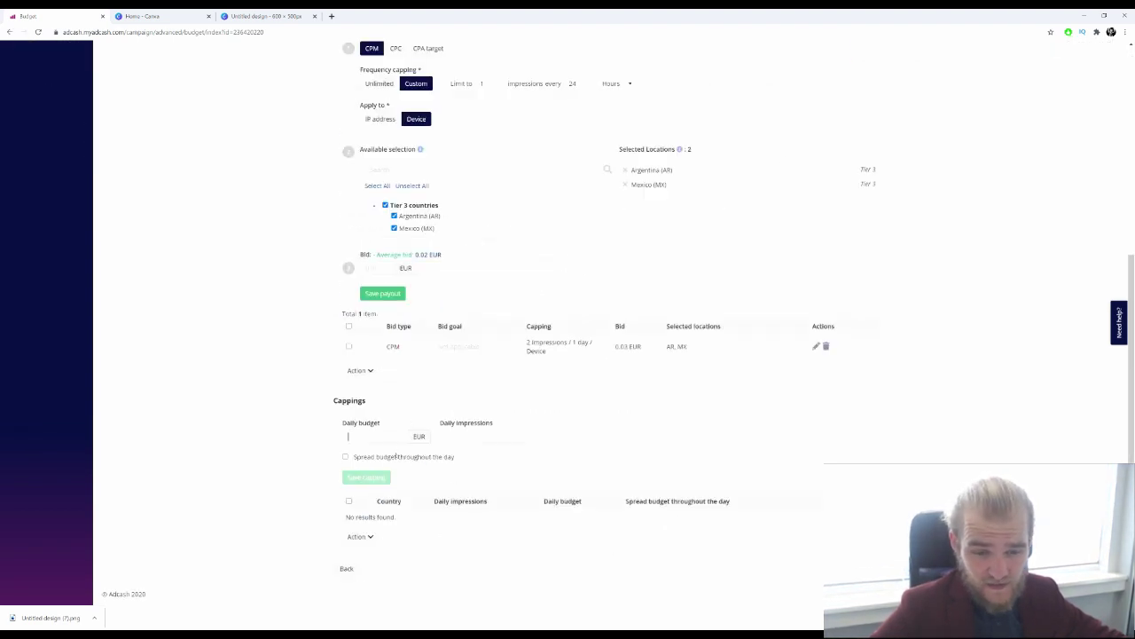
left_click(424, 436)
type("400")
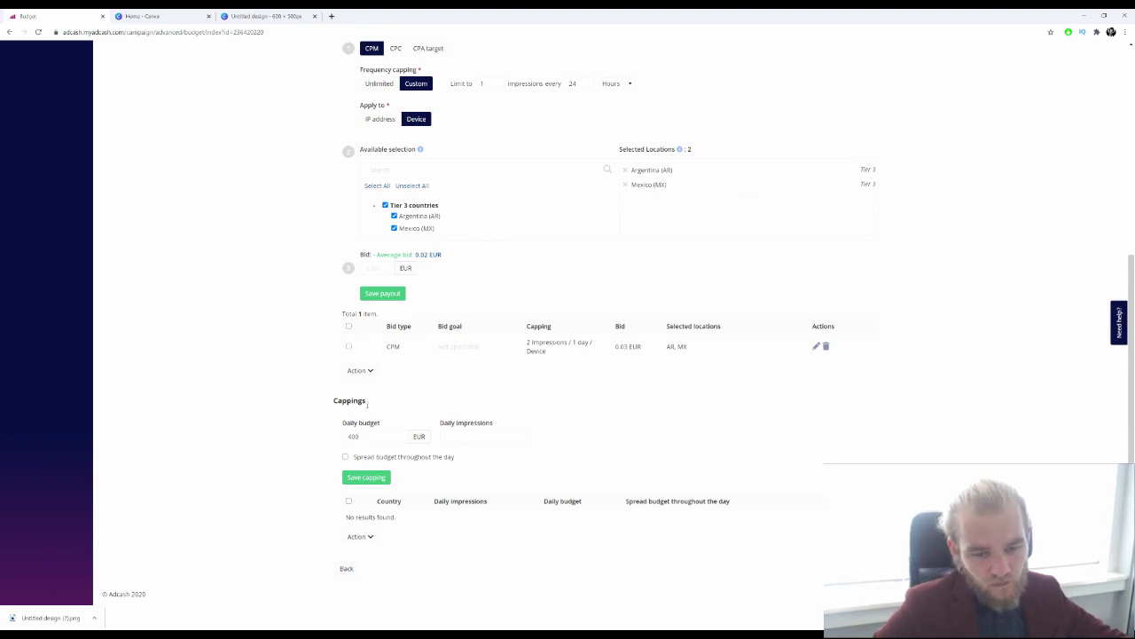
left_click(432, 456)
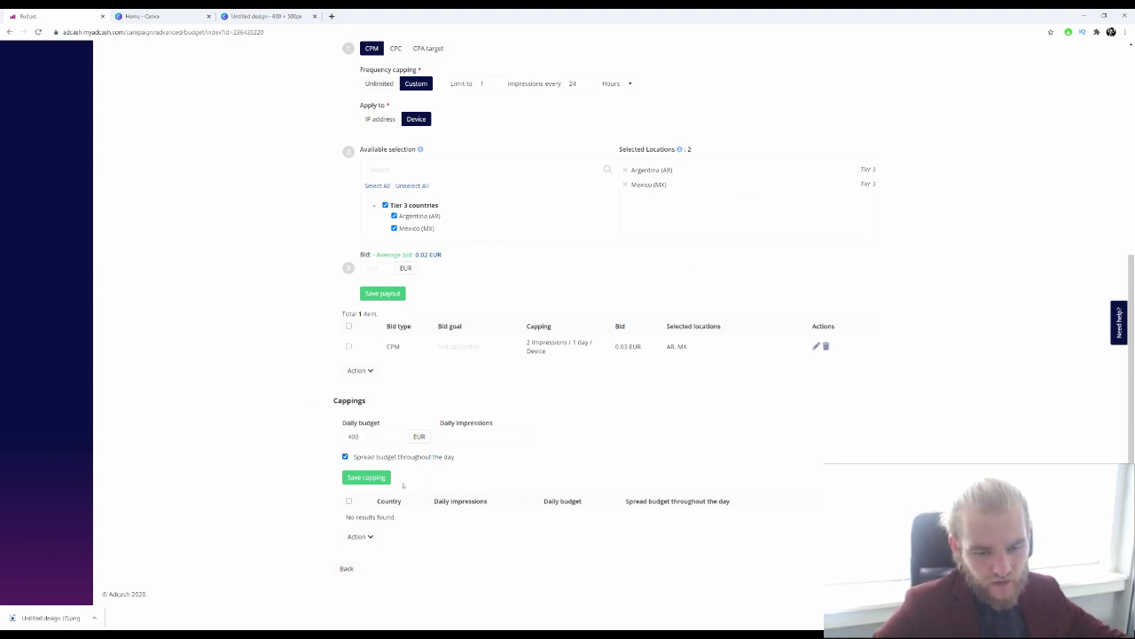
left_click(369, 477)
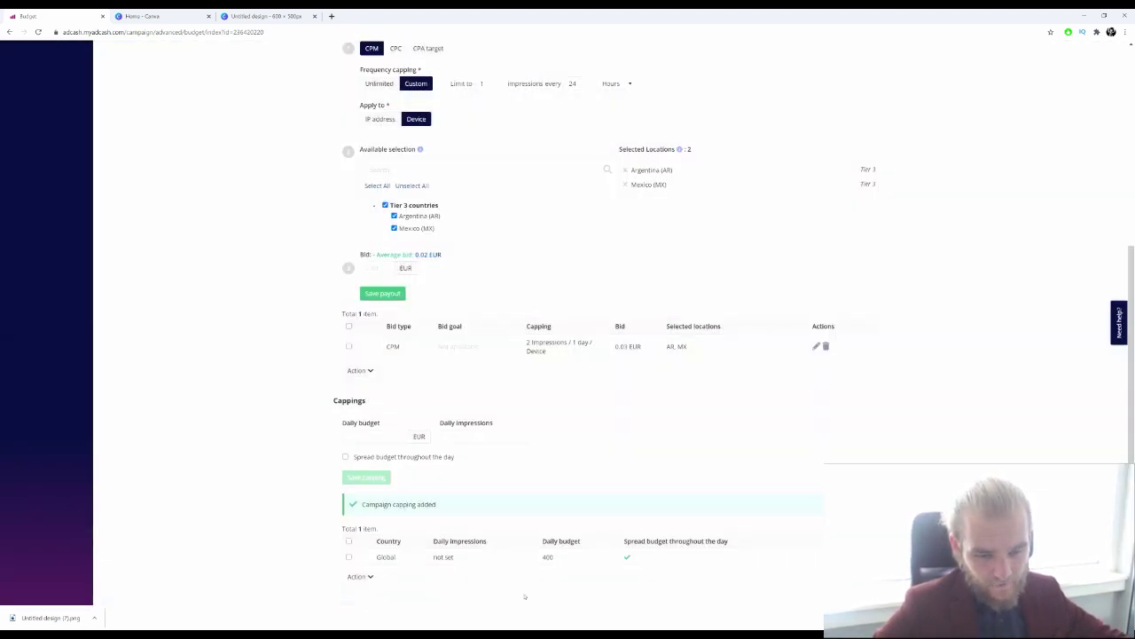
- Continue to the campaign overview and review the targeting, creative, cappings and bid sections
scroll(618, 319, "down", 1)
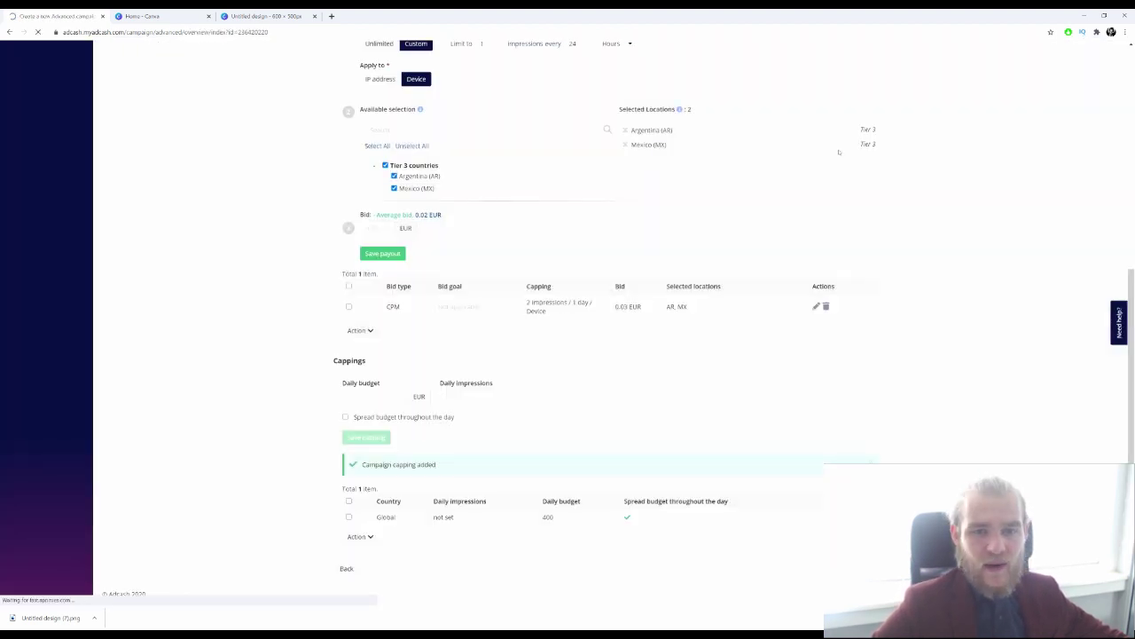
scroll(458, 265, "down", 10)
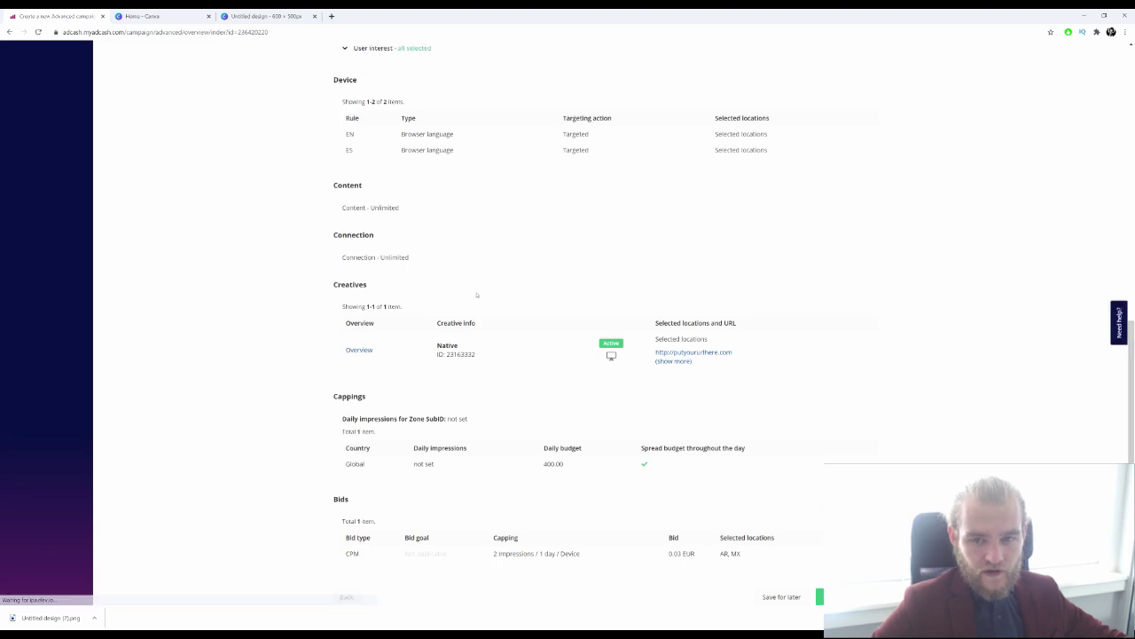